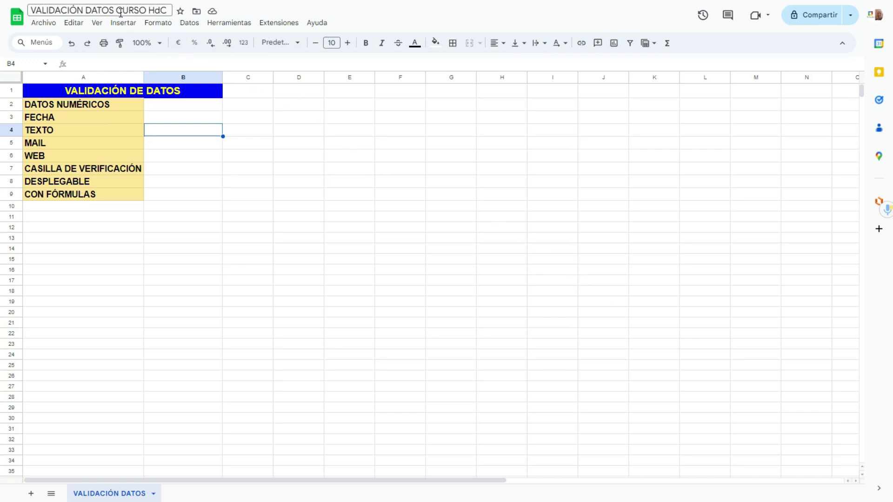
Step: Select cell B2 and open the Datos > Validación de datos panel
triple_click(112, 12)
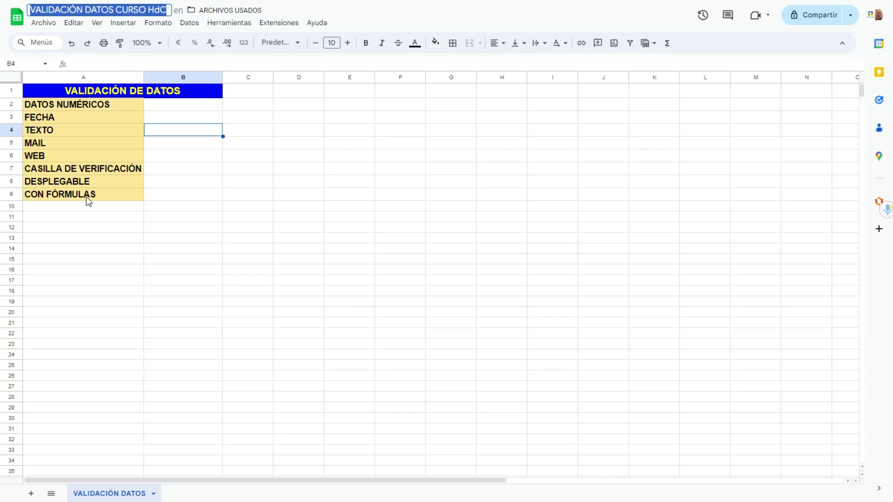
left_click(188, 110)
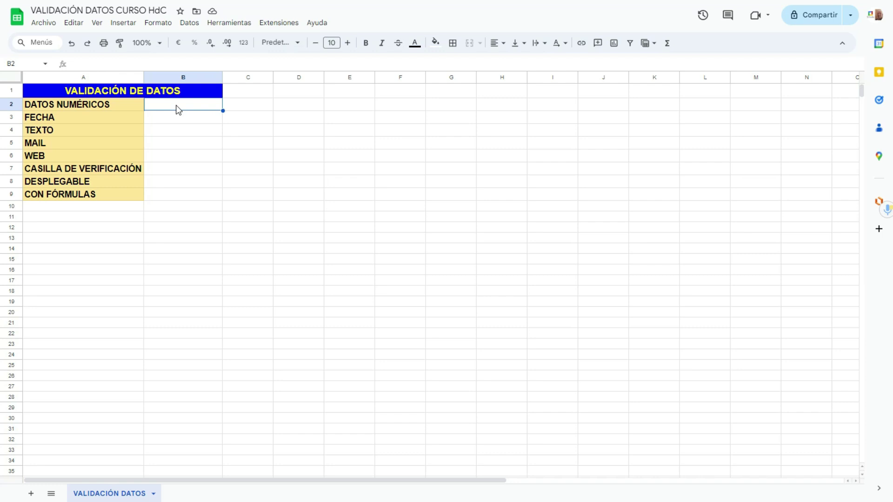
right_click(176, 110)
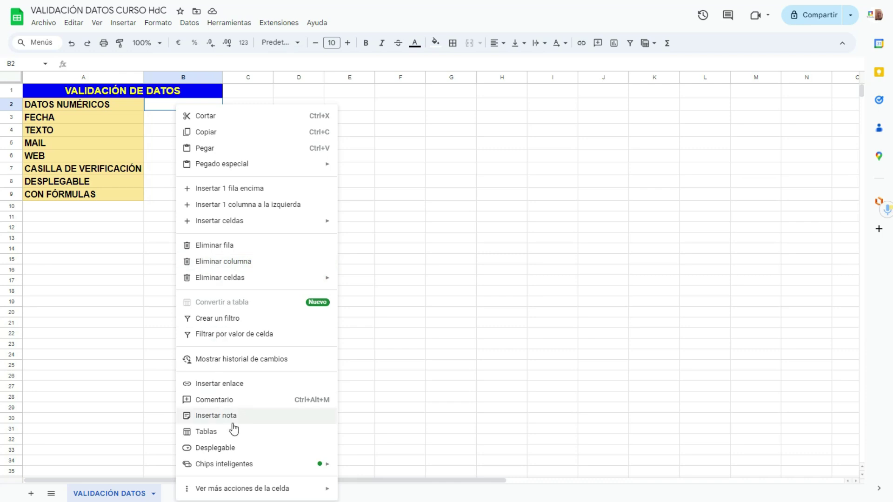
mouse_move(255, 488)
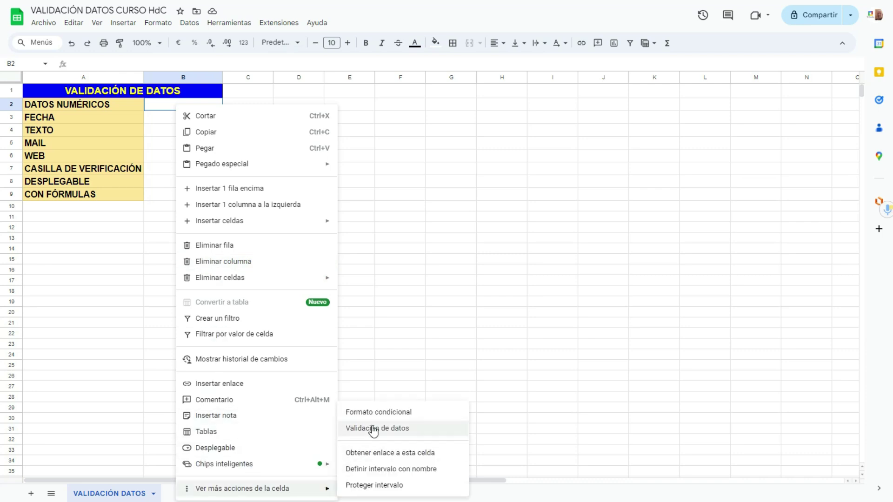
left_click(191, 24)
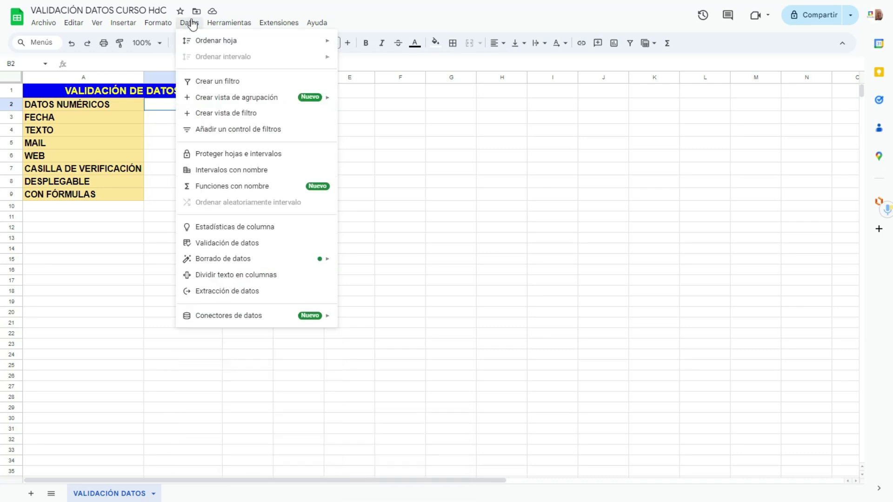
left_click(230, 244)
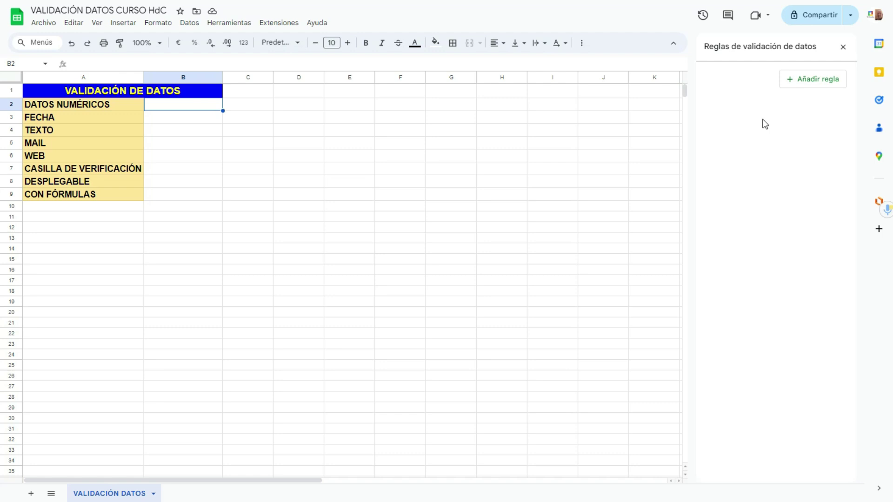
key("ctrl+plus")
key("ctrl+plus")
key("ctrl+plus")
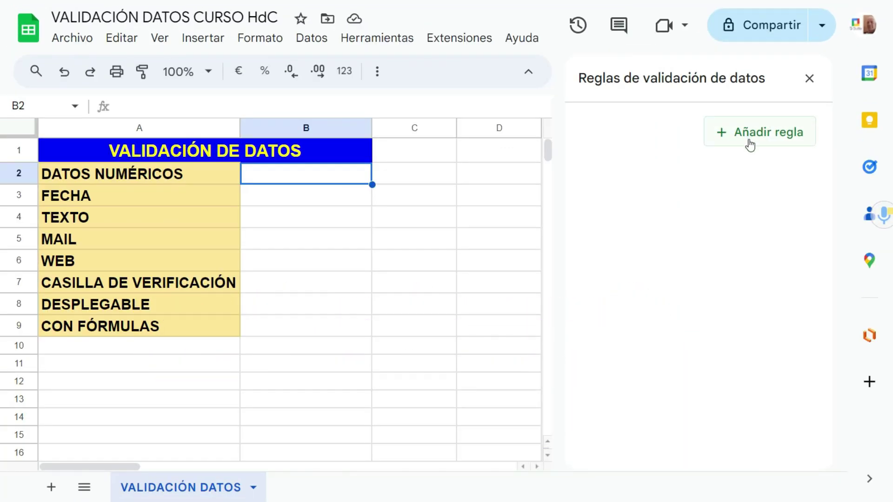
Step: Add a new validation rule and change its range to B2:B
left_click(751, 142)
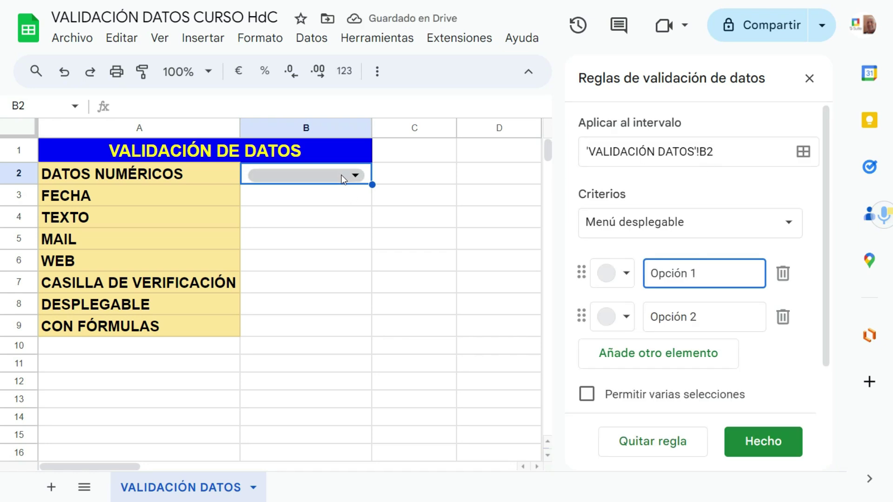
left_click(717, 152)
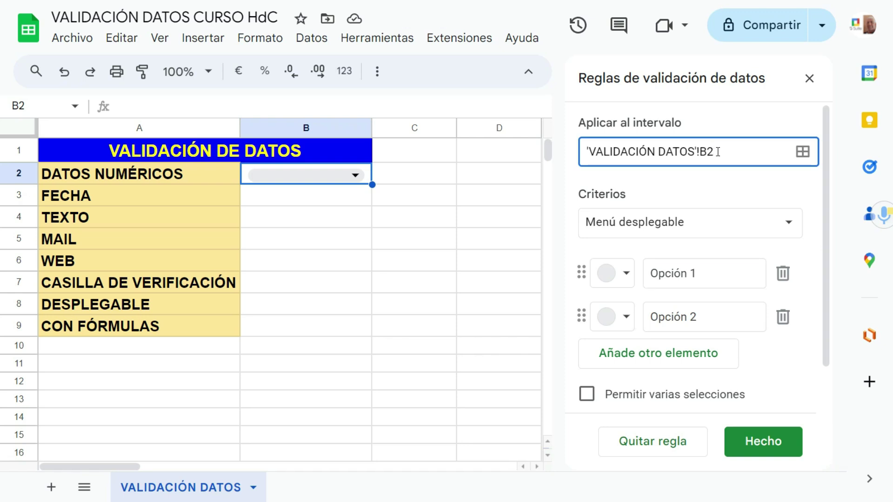
type(":B")
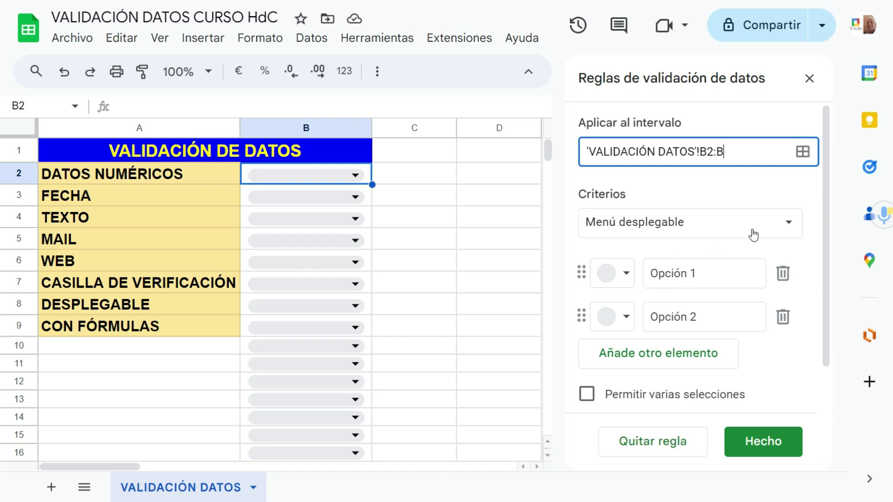
Step: Choose the Mayor que criterion for the column B rule, ready for its comparison value
left_click(783, 229)
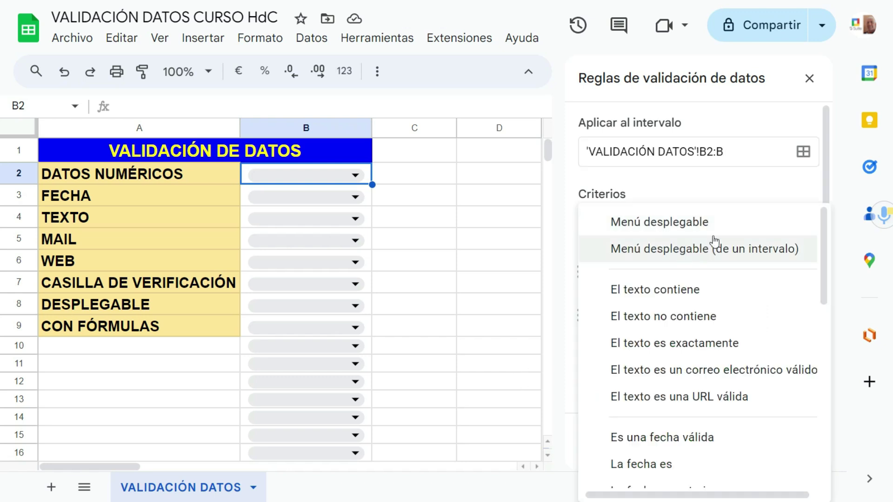
scroll(656, 311, "down", 2)
scroll(657, 317, "down", 8)
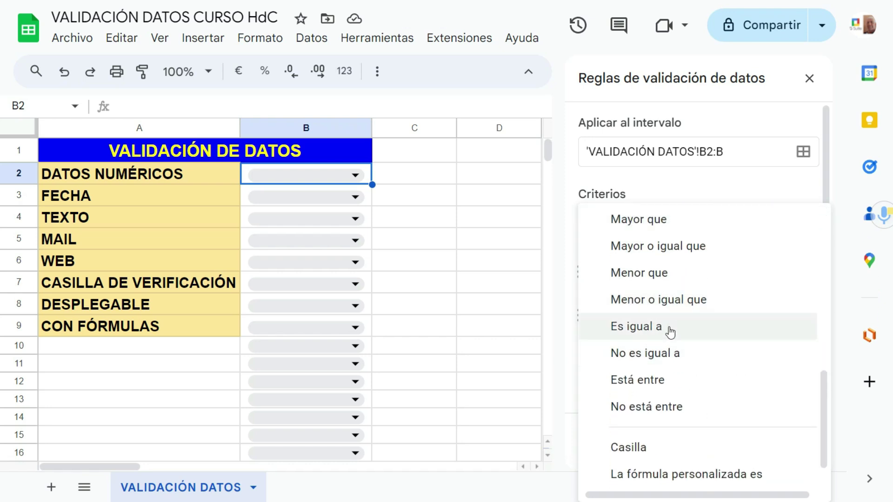
scroll(660, 354, "down", 1)
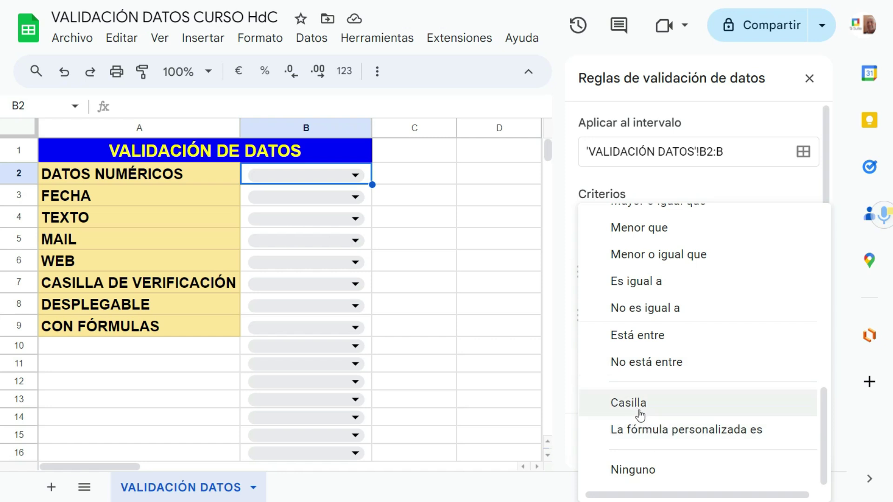
key("Escape")
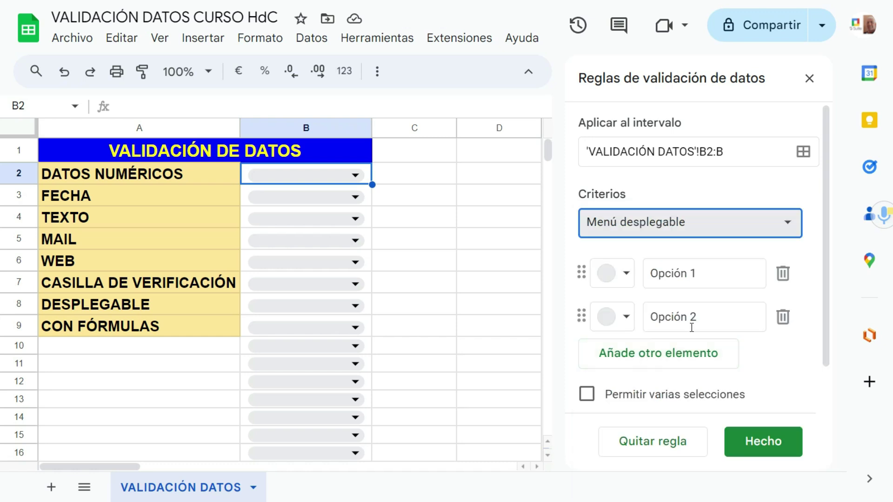
left_click(787, 224)
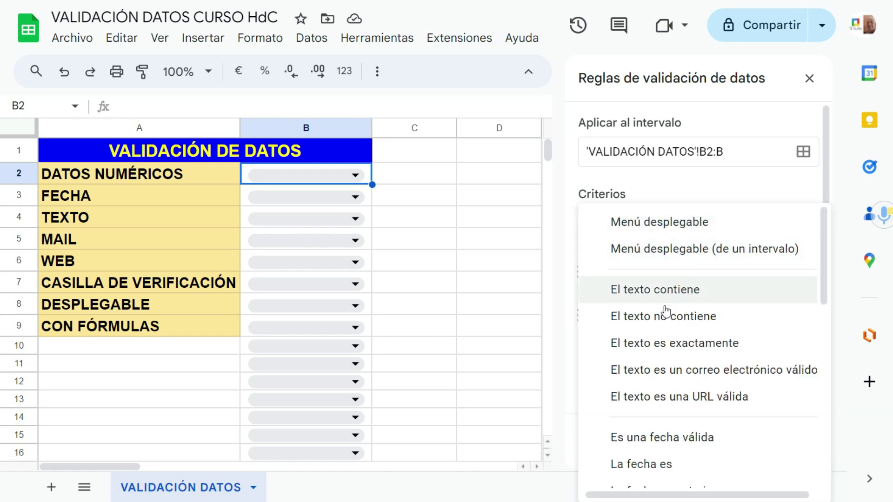
scroll(666, 312, "down", 10)
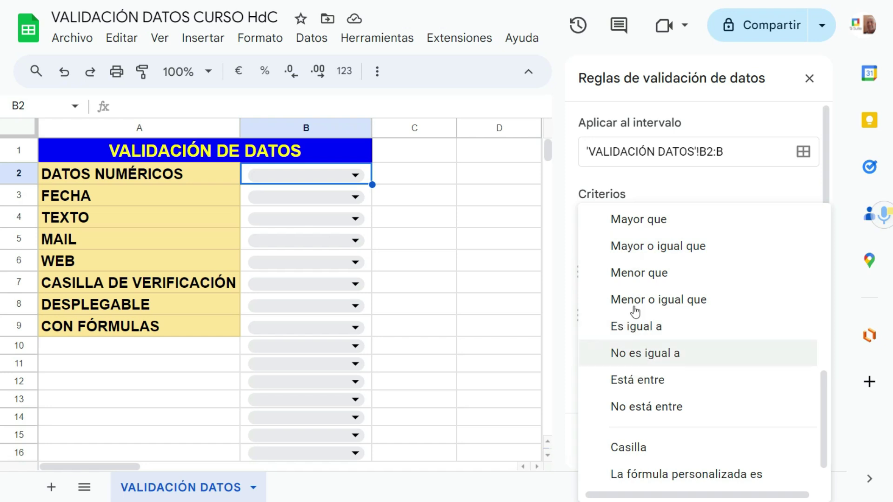
left_click(636, 220)
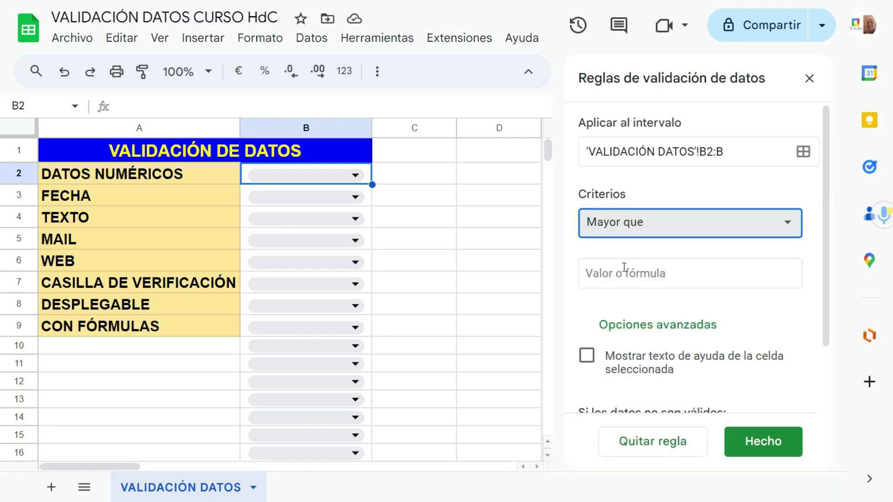
left_click(612, 277)
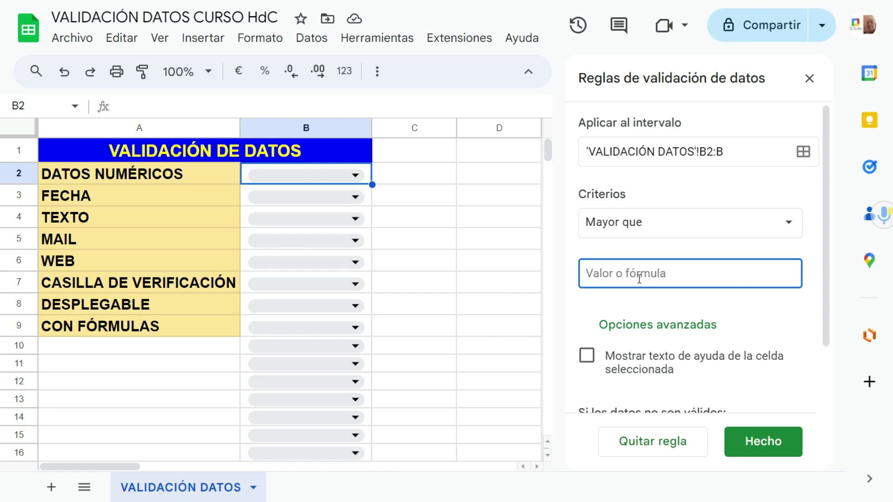
Step: Enter 0 as the value, enable help text, keep Mostrar una advertencia, and save the rule
type("0")
scroll(639, 279, "down", 2)
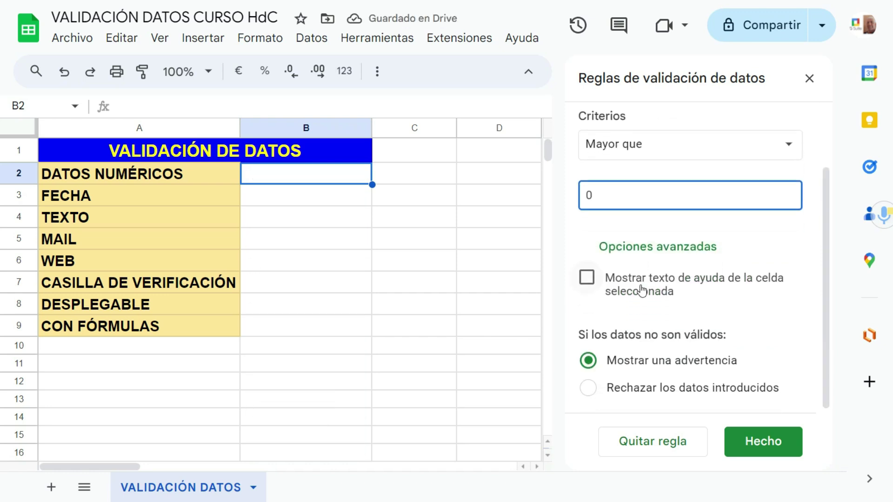
left_click(587, 278)
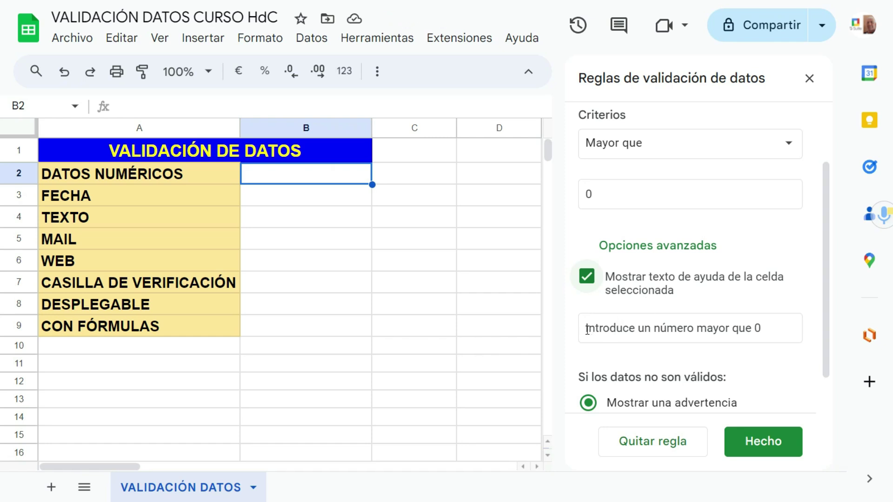
left_click_drag(587, 329, 763, 329)
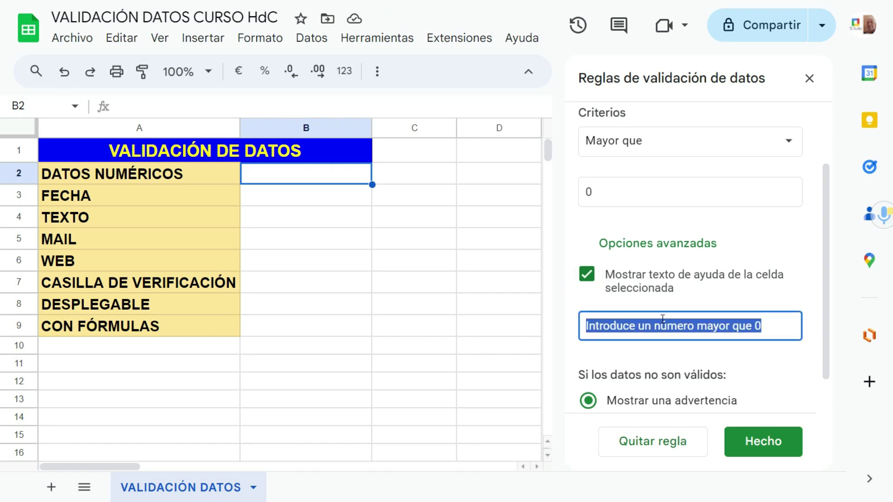
scroll(663, 320, "down", 1)
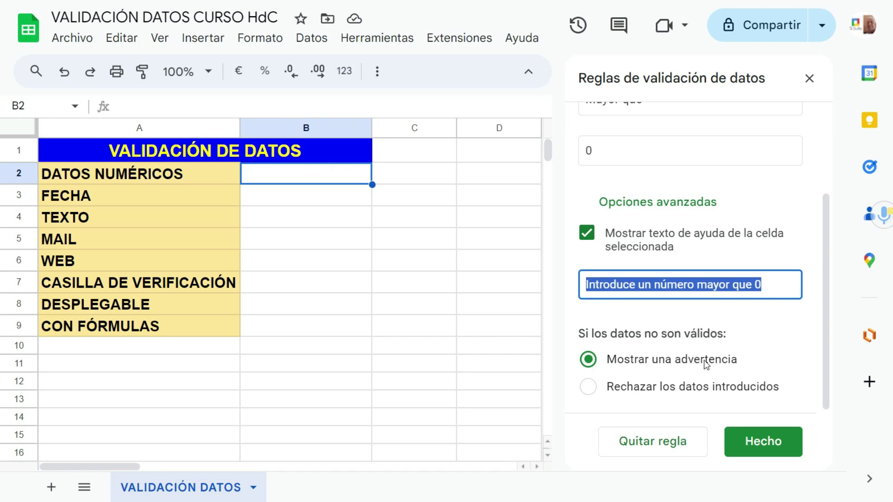
left_click(589, 388)
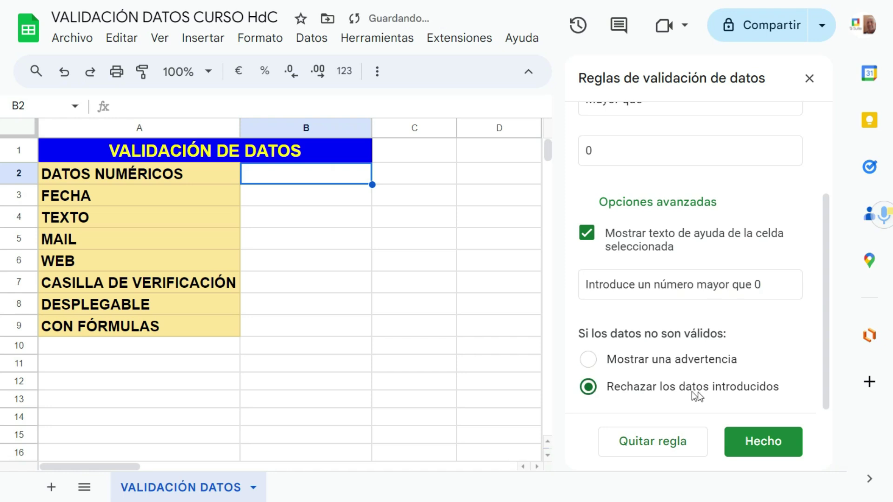
left_click(589, 361)
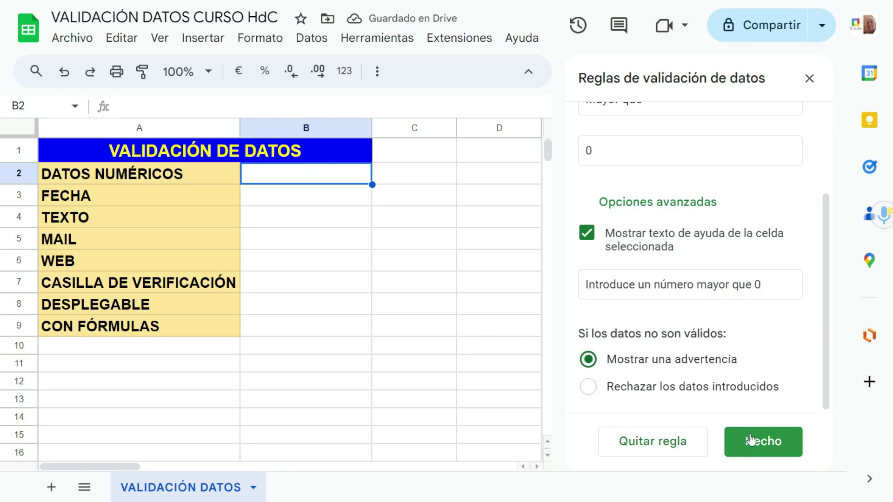
scroll(710, 370, "up", 3)
scroll(710, 370, "down", 3)
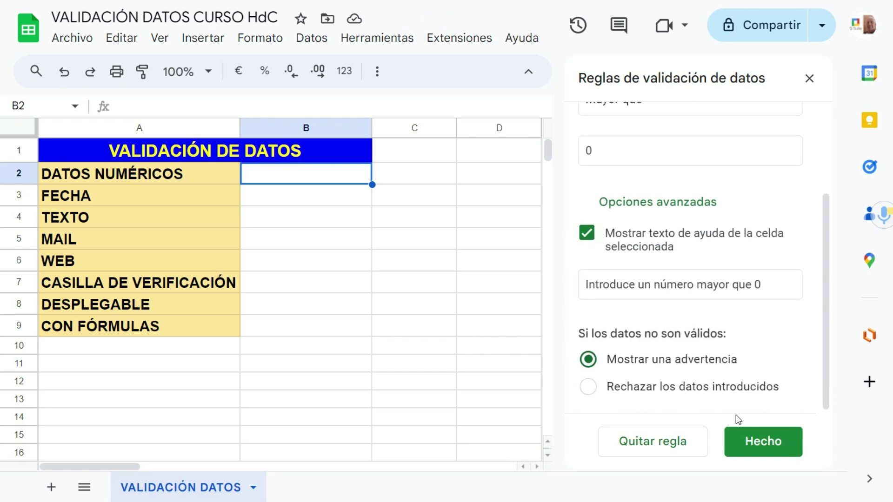
left_click(757, 443)
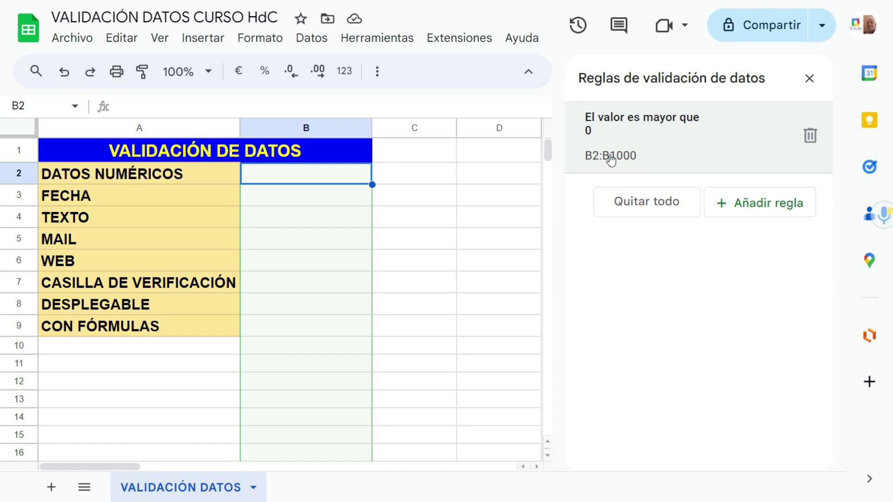
left_click(611, 159)
left_click(751, 152)
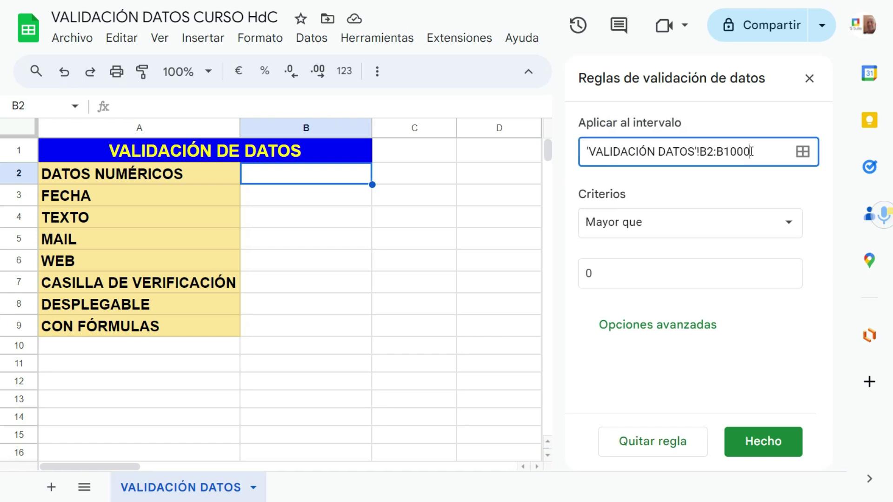
left_click(764, 441)
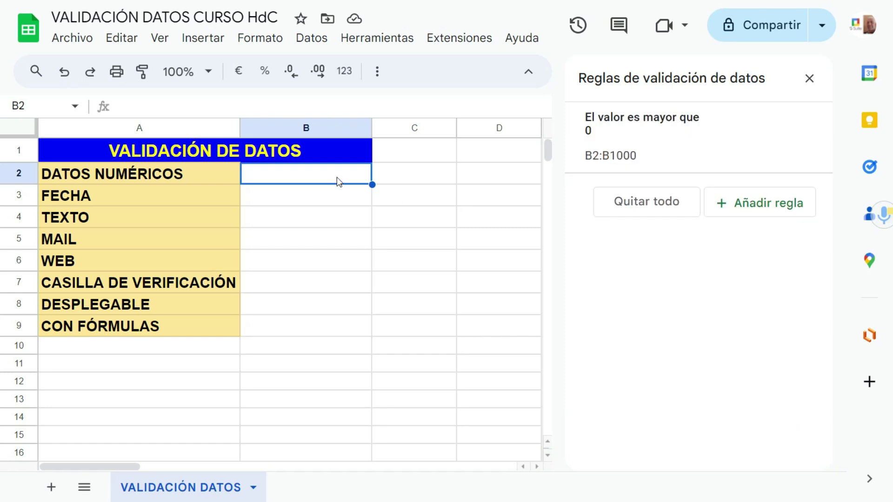
type("-2")
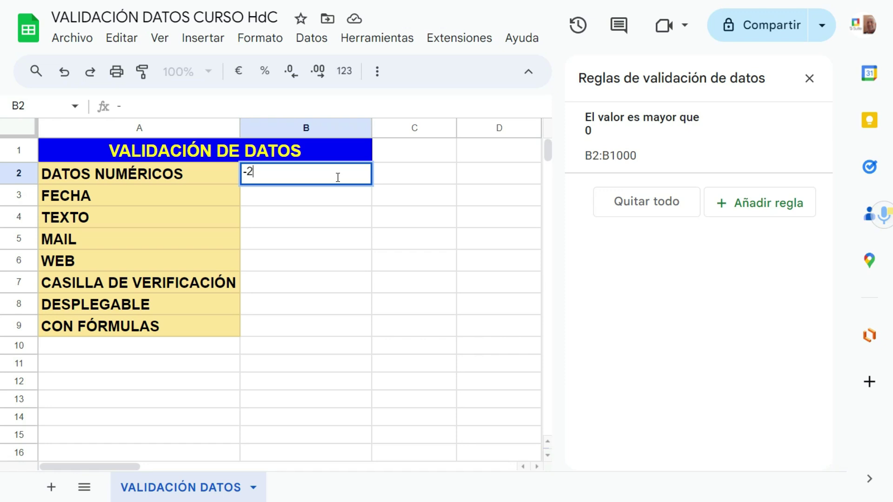
key("Return")
mouse_move(371, 176)
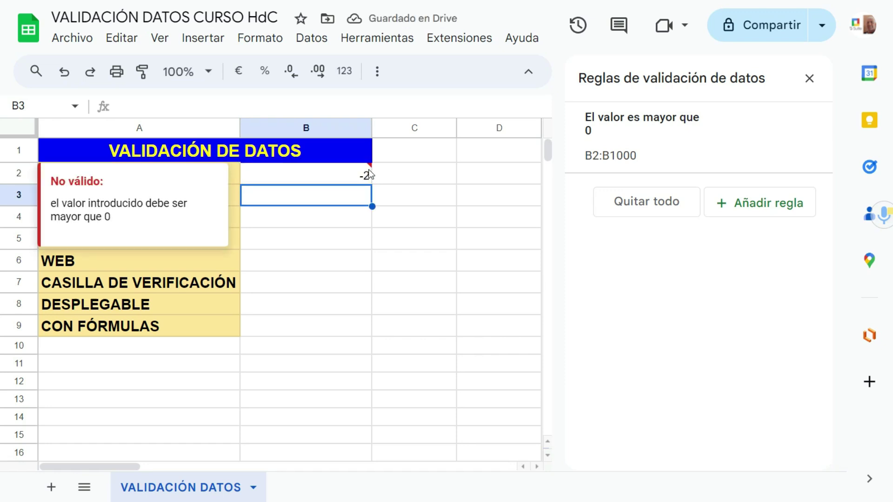
left_click(64, 71)
left_click(347, 283)
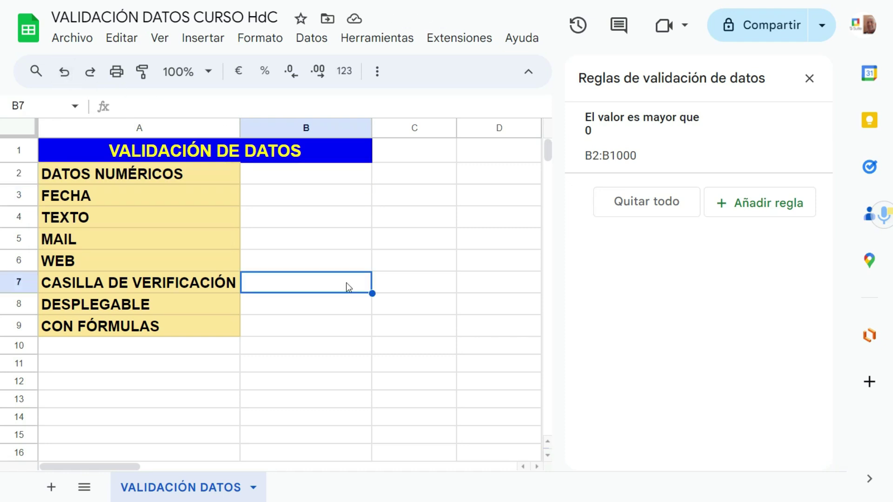
mouse_move(622, 159)
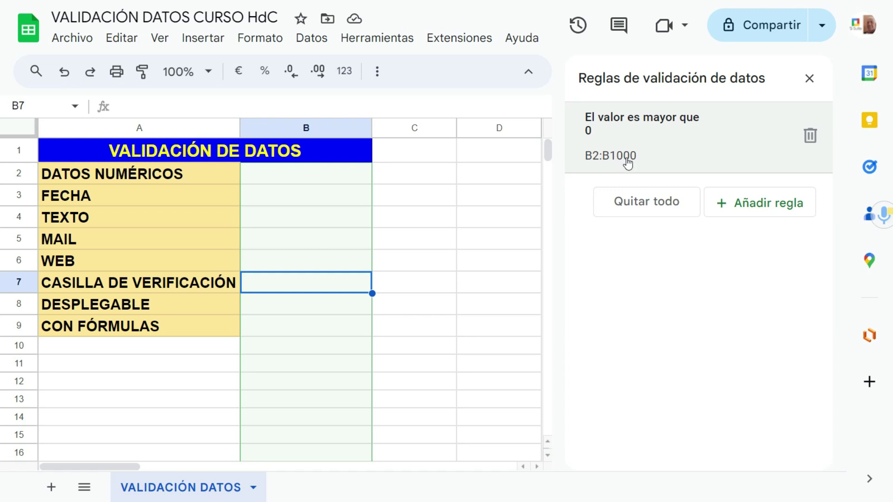
Step: Switch the greater-than-0 rule to Rechazar los datos introducidos and save it
left_click(658, 157)
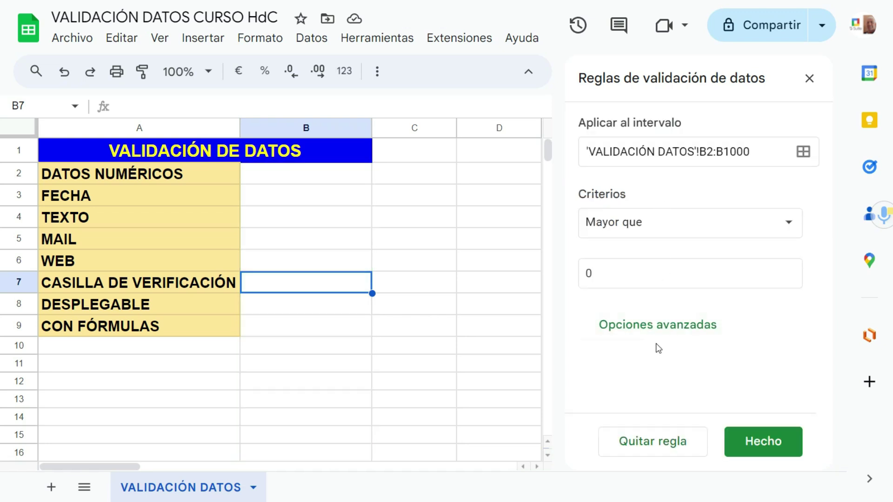
left_click(644, 325)
scroll(634, 321, "down", 3)
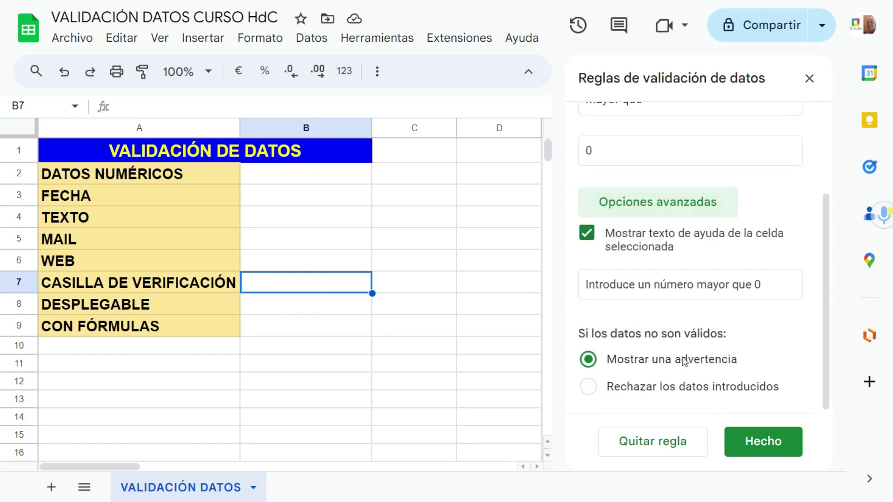
left_click(589, 387)
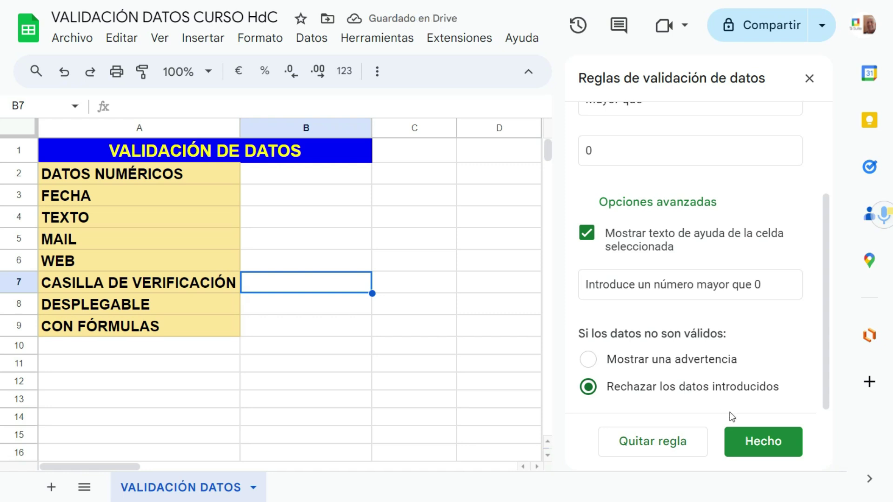
left_click(739, 435)
Step: Test the rule with a text entry in B7, dismiss the rejection, and reopen the rule
type("FE")
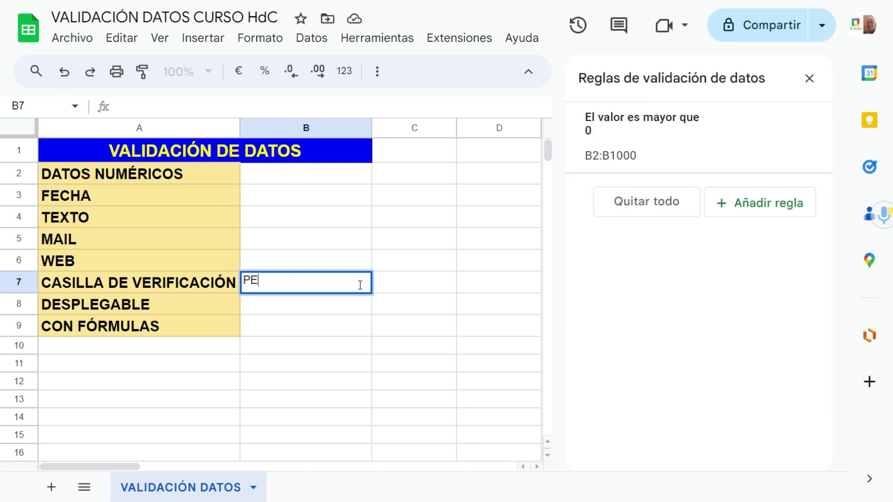
key("Return")
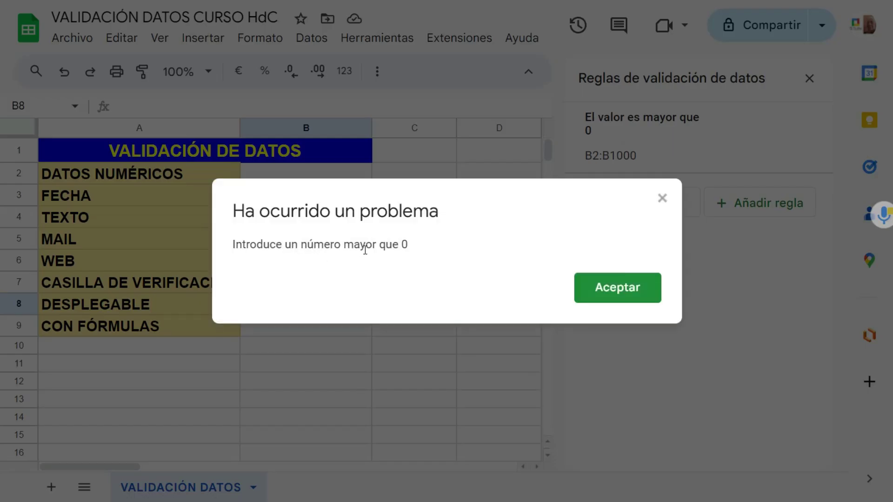
left_click(619, 294)
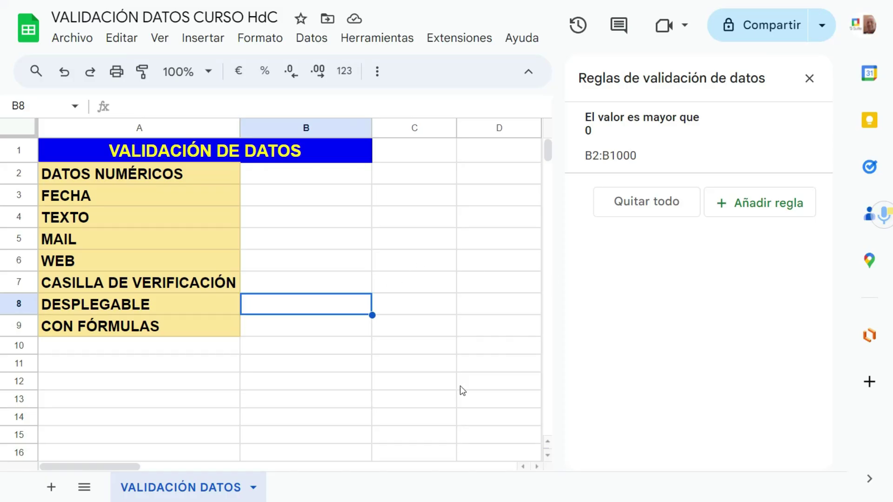
left_click(323, 183)
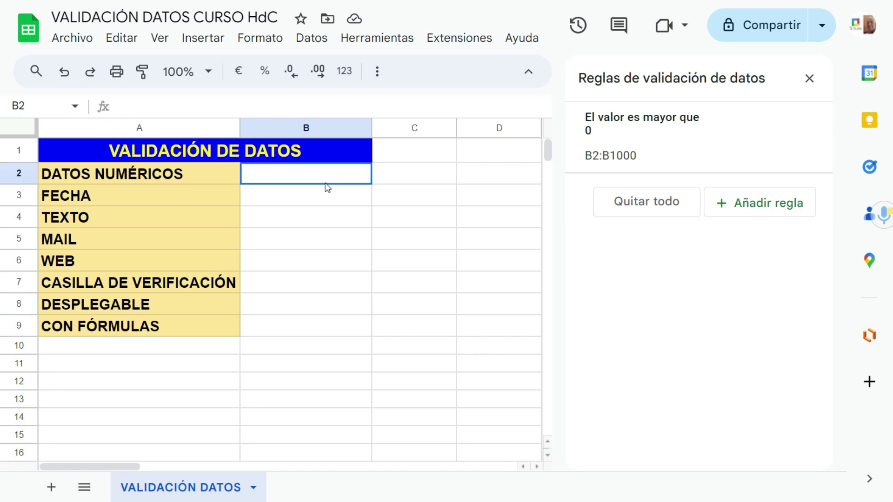
left_click(501, 181)
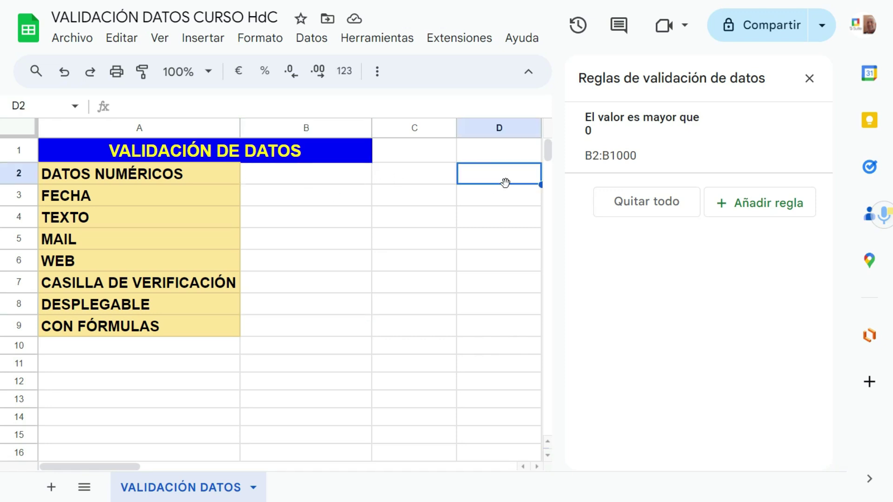
left_click(661, 158)
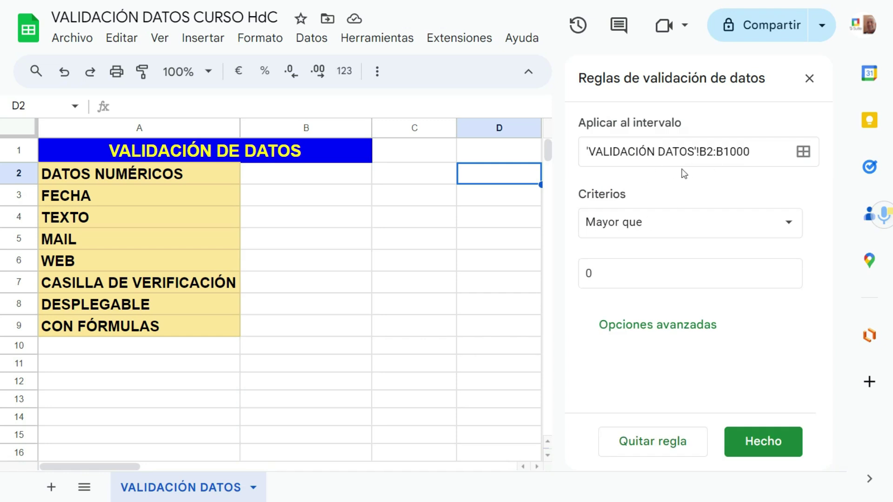
Step: Add D2:D as a second range to the rule and save, then undo that change
left_click(803, 153)
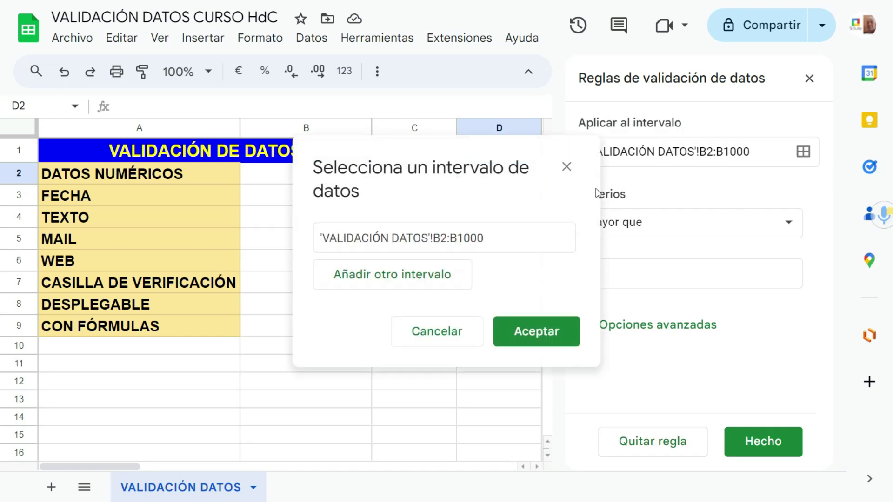
left_click(398, 279)
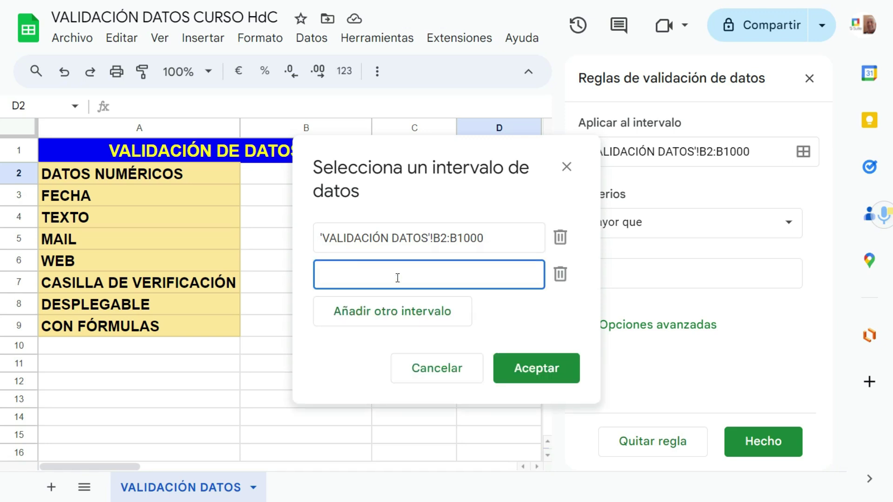
left_click_drag(415, 166, 219, 166)
left_click(507, 183)
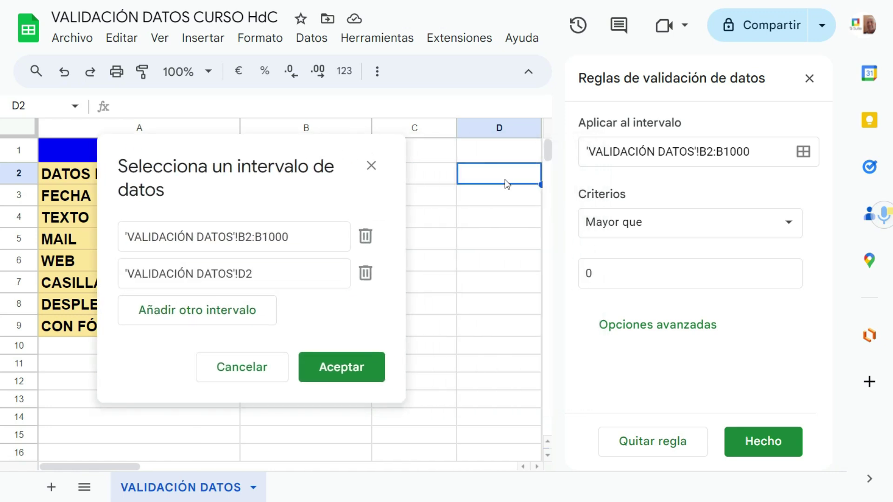
left_click_drag(507, 183, 504, 240)
left_click(273, 275)
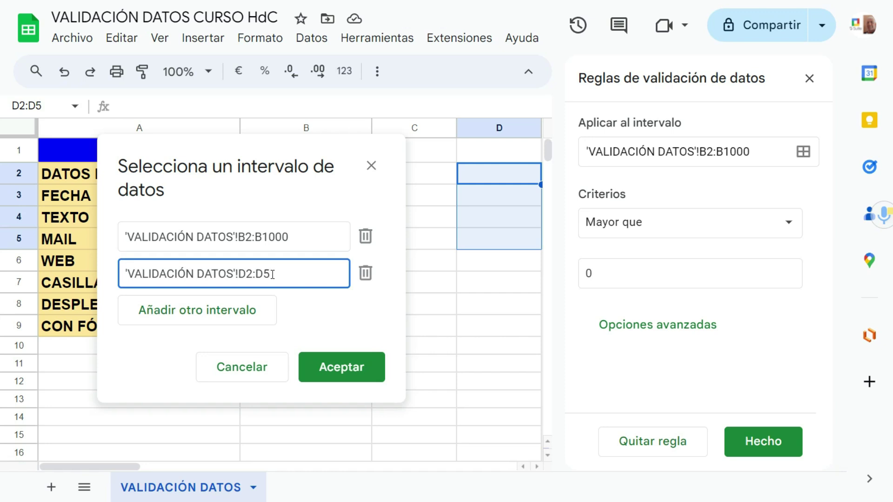
key("BackSpace")
left_click(329, 370)
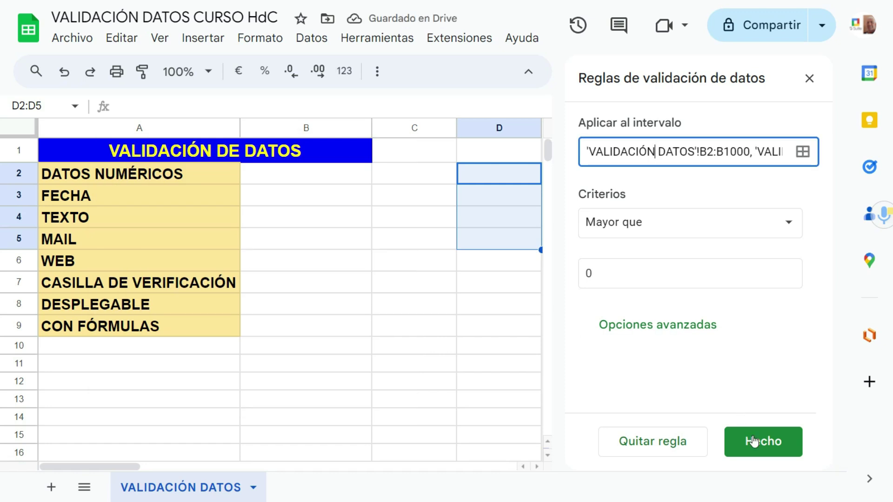
left_click(754, 441)
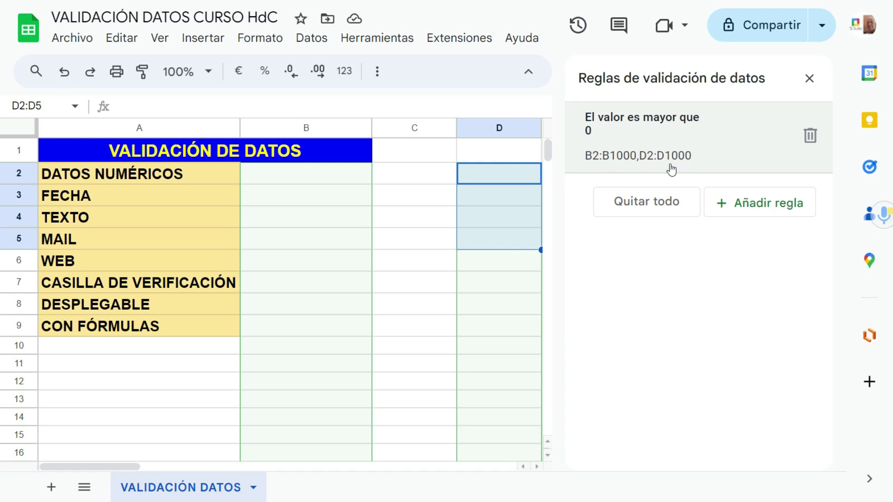
left_click(64, 73)
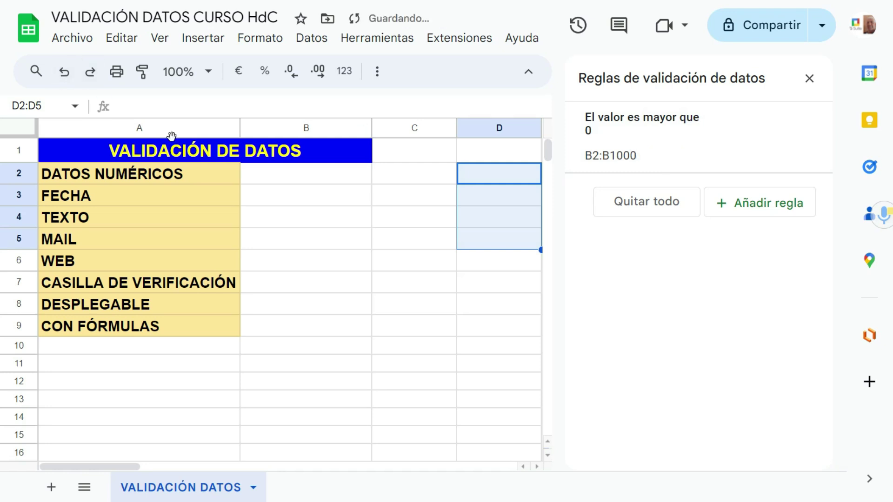
Step: Select B3 and add a new validation rule with range B3:B
left_click(289, 201)
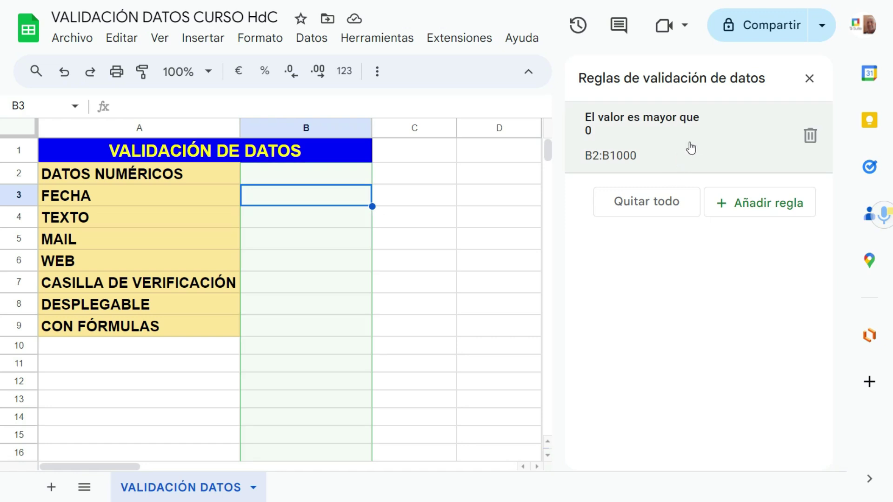
left_click(720, 194)
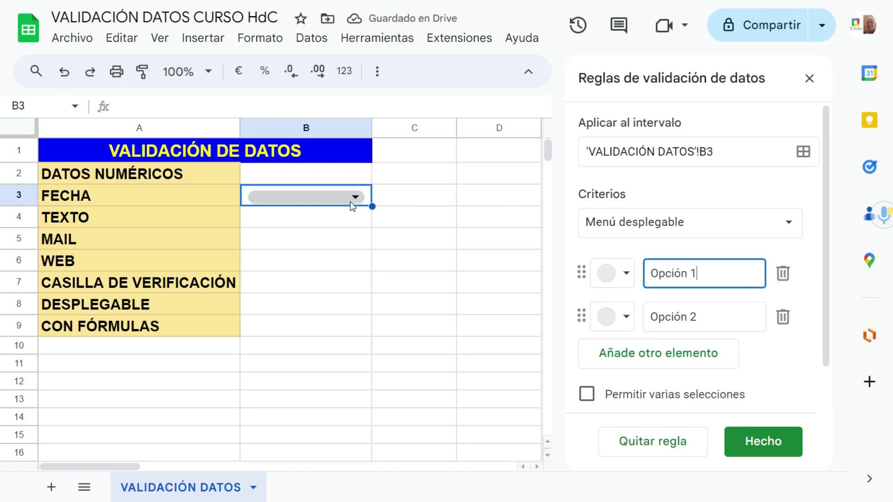
left_click(718, 151)
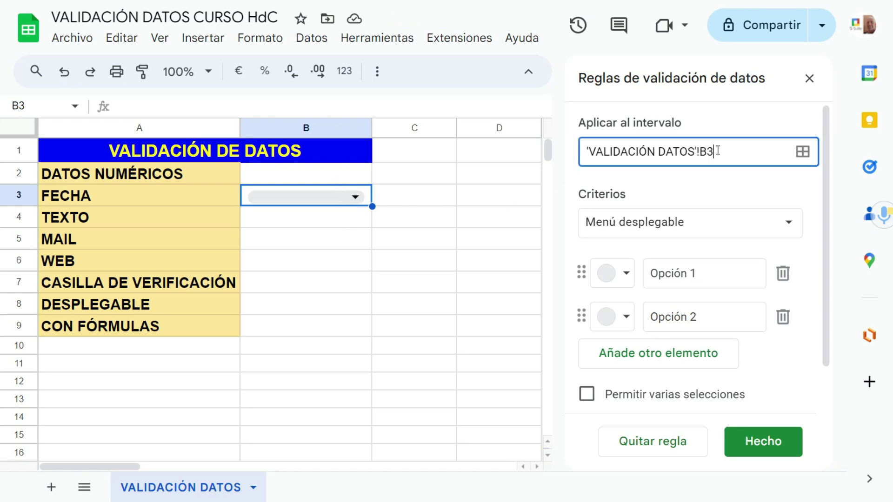
type(":B")
Step: Set the rule's criterion to La fecha es anterior with hoy as the reference date
left_click(786, 228)
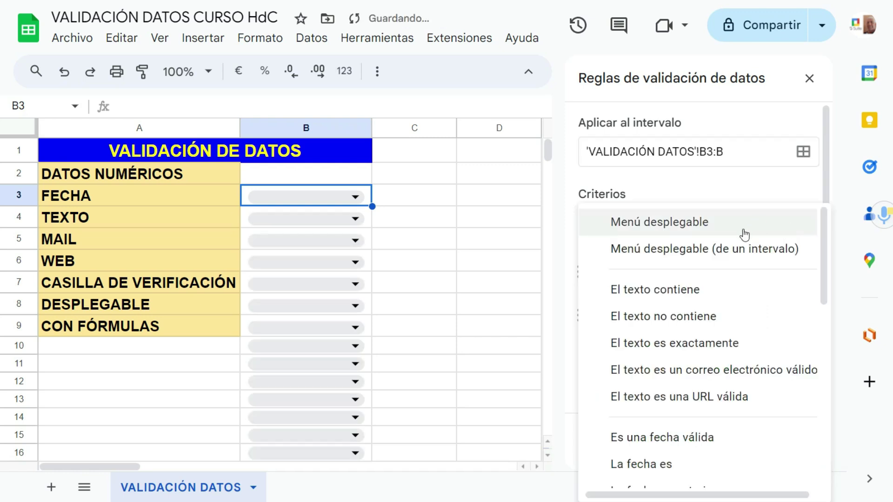
scroll(616, 293, "down", 5)
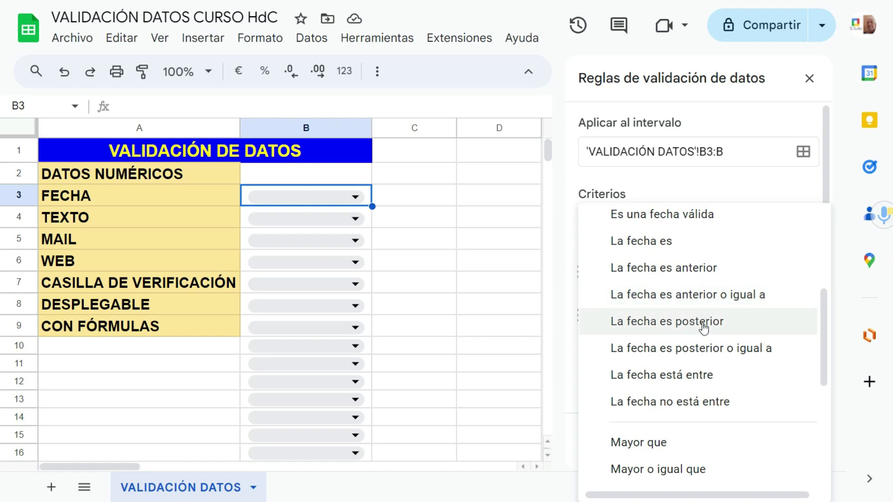
scroll(672, 375, "down", 1)
scroll(669, 371, "up", 2)
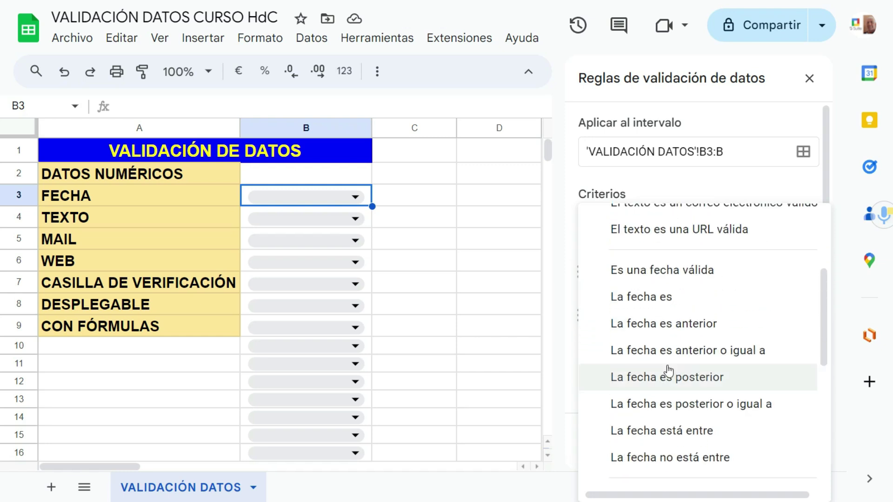
left_click(674, 331)
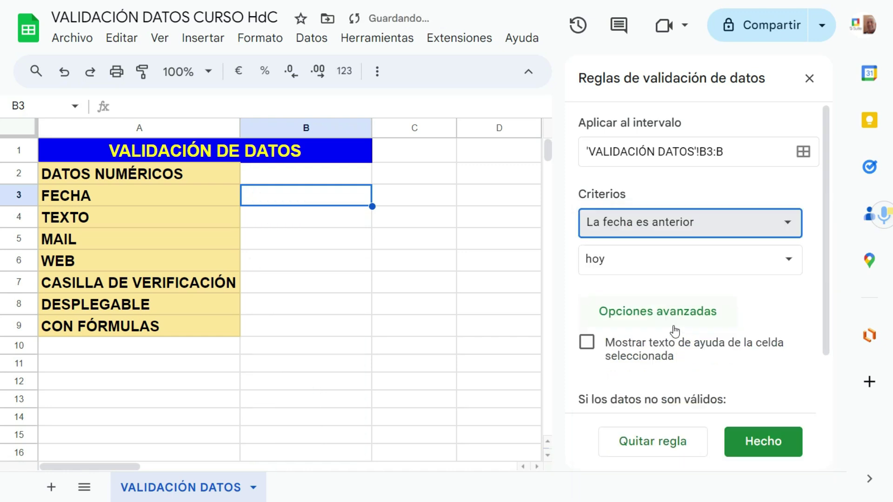
left_click(614, 269)
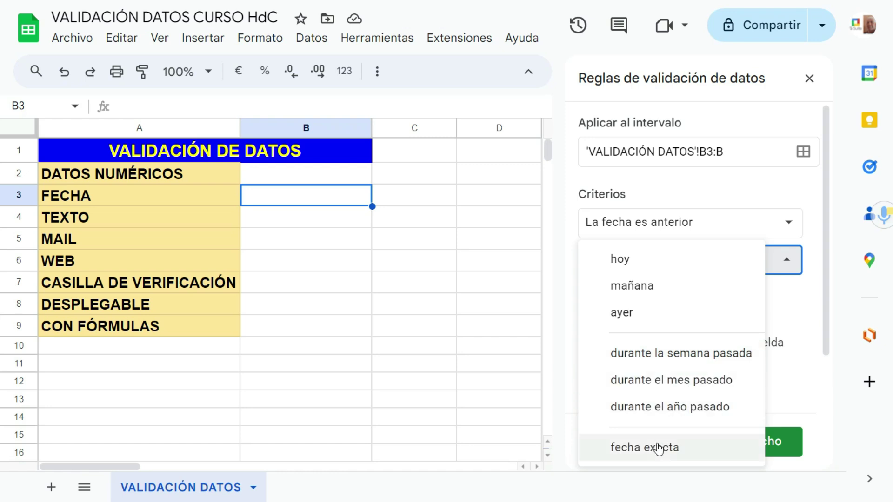
left_click(679, 230)
left_click(679, 231)
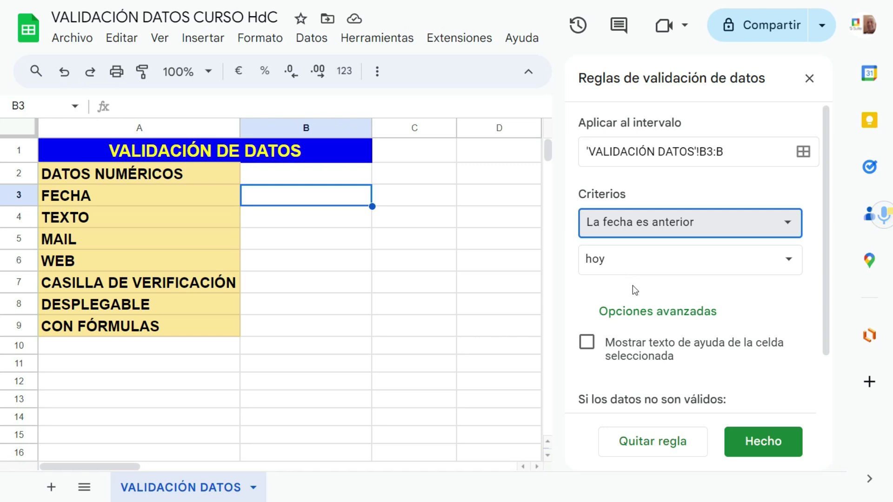
scroll(635, 288, "down", 2)
Step: Set the date rule to reject invalid entries, save it, and choose Aplicar a todos
left_click(590, 280)
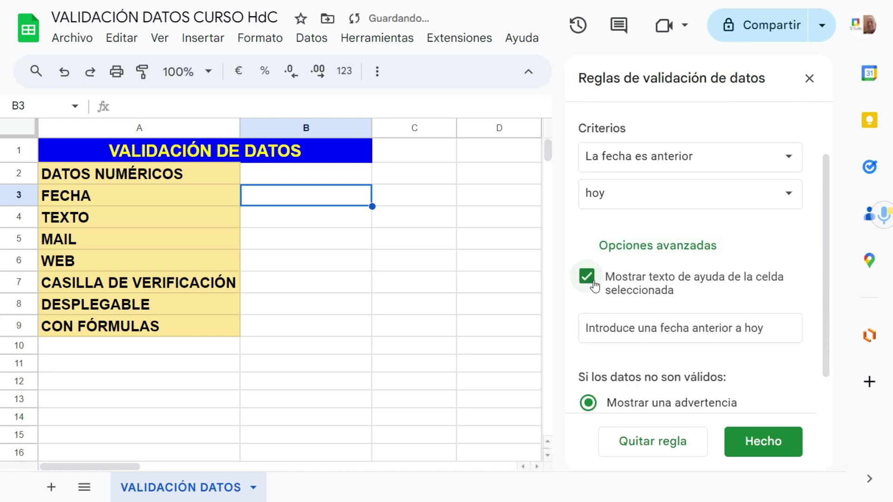
left_click(589, 279)
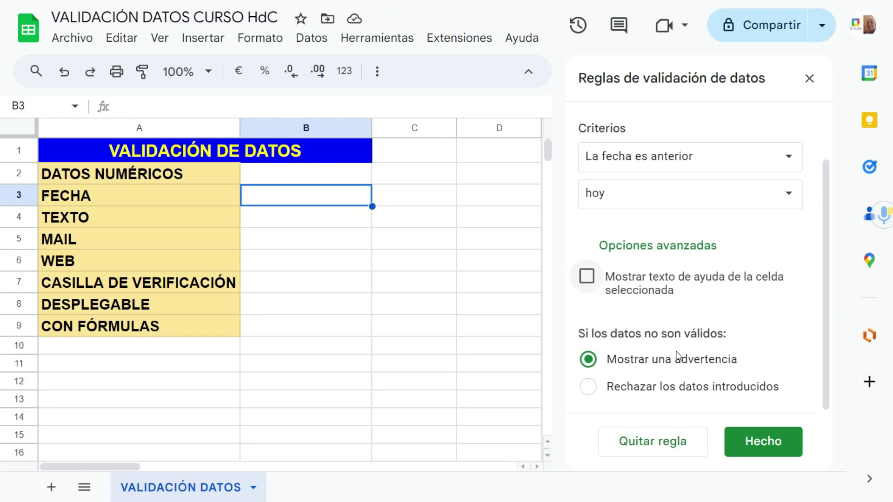
left_click(592, 391)
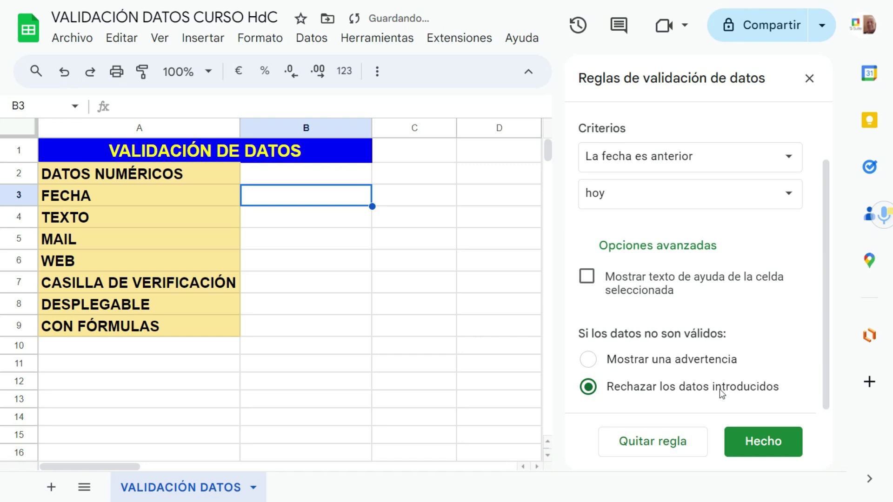
left_click(793, 442)
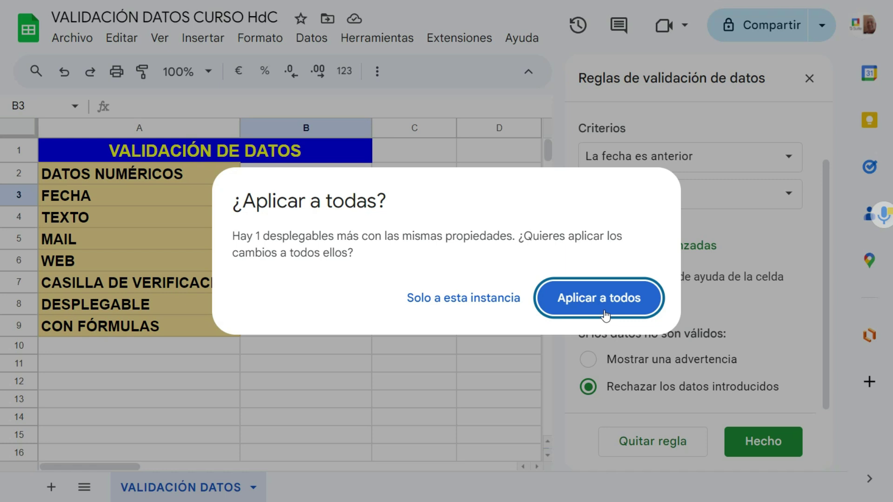
left_click(605, 315)
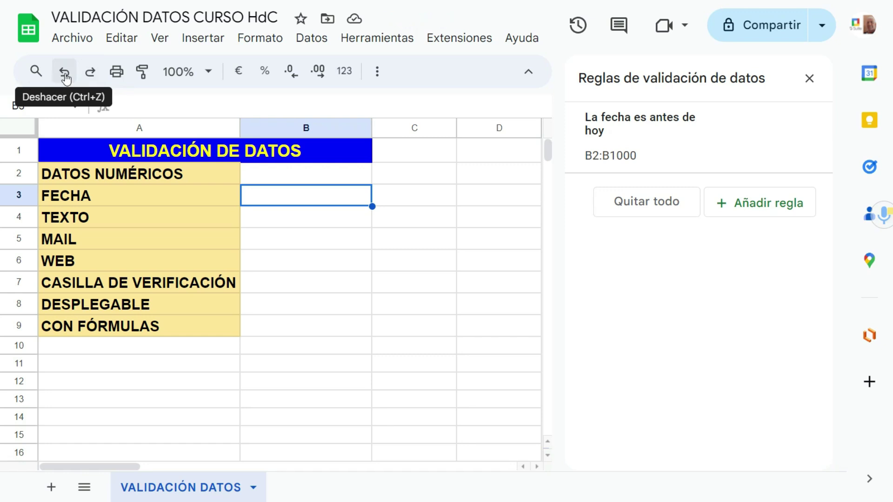
Step: Undo the rule replacement, test date 2/3/2025 in B4 (rejected), and finish the date rule
left_click(65, 74)
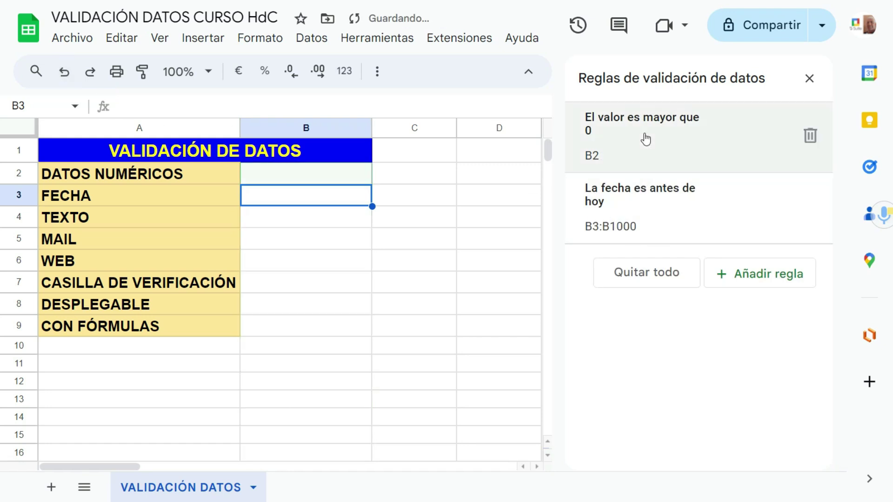
left_click(650, 225)
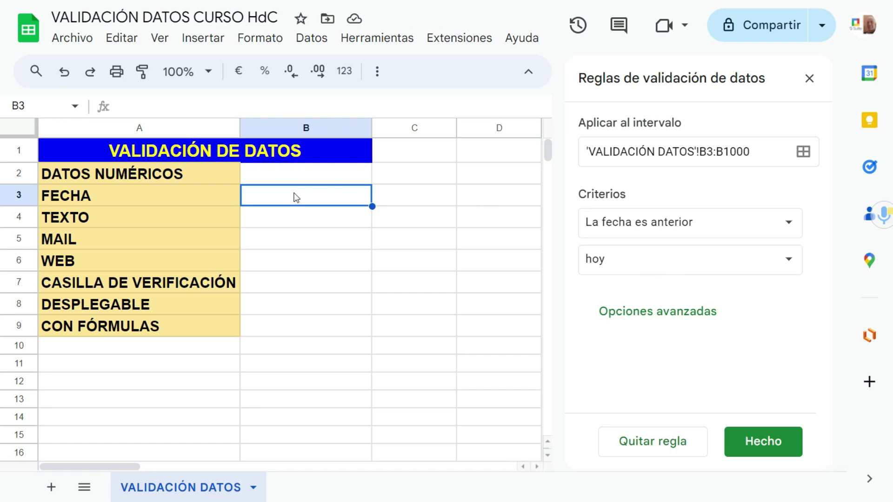
key("Down")
type("2/")
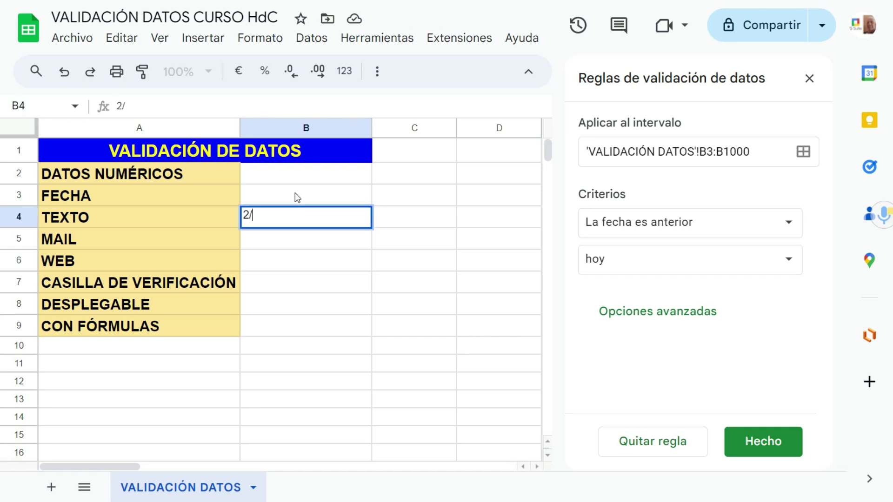
type("3/2025")
key("Return")
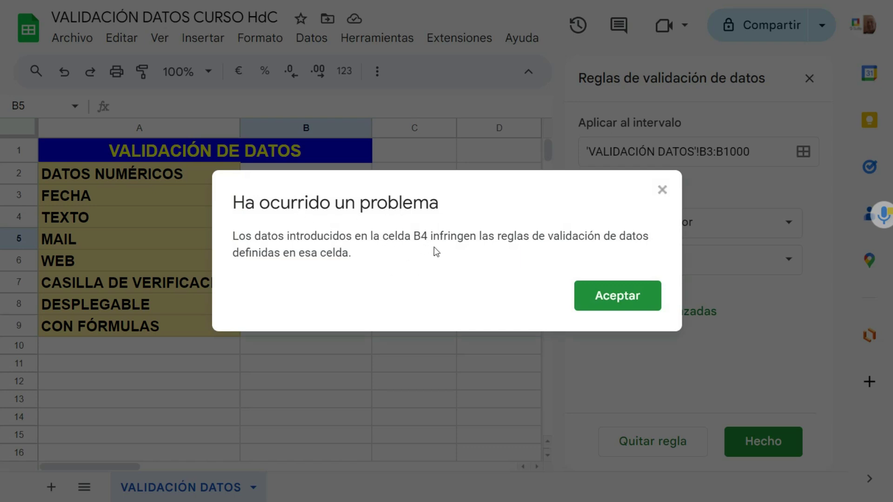
left_click(604, 300)
left_click(742, 430)
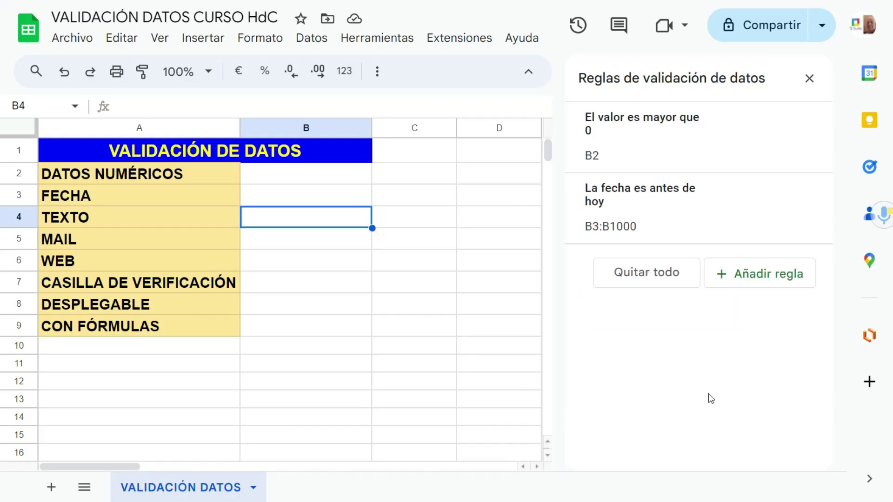
Step: Add a new rule for B4 with the criterion El texto contiene 'REF'
left_click(758, 280)
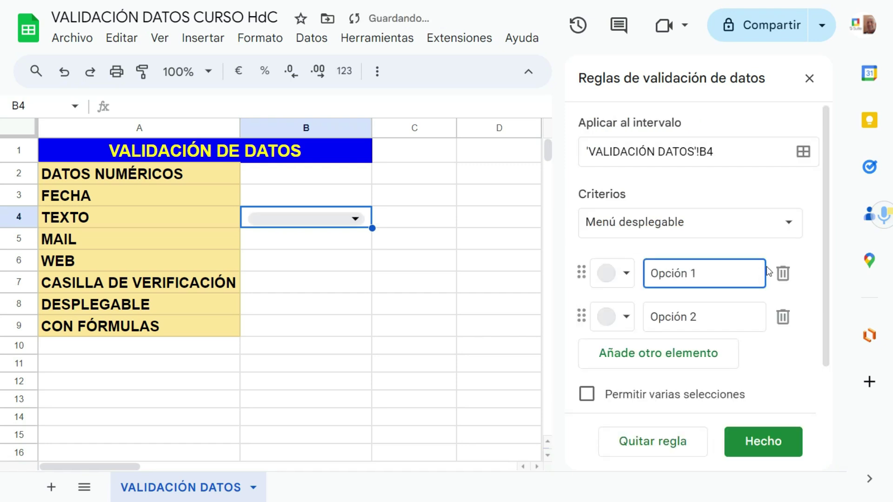
left_click(782, 223)
left_click(782, 223)
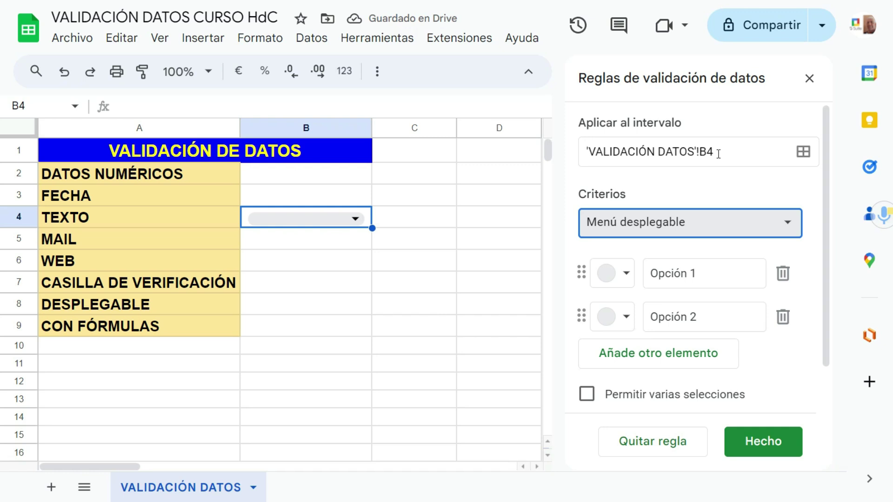
left_click(785, 229)
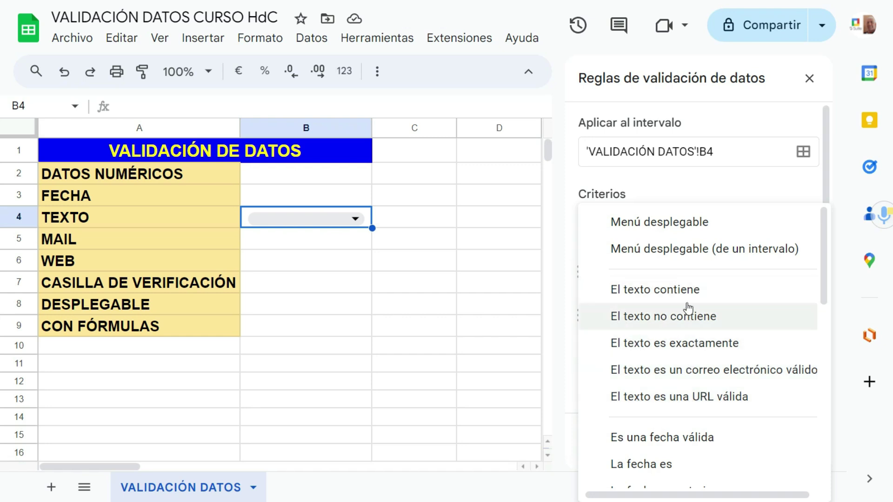
left_click(664, 295)
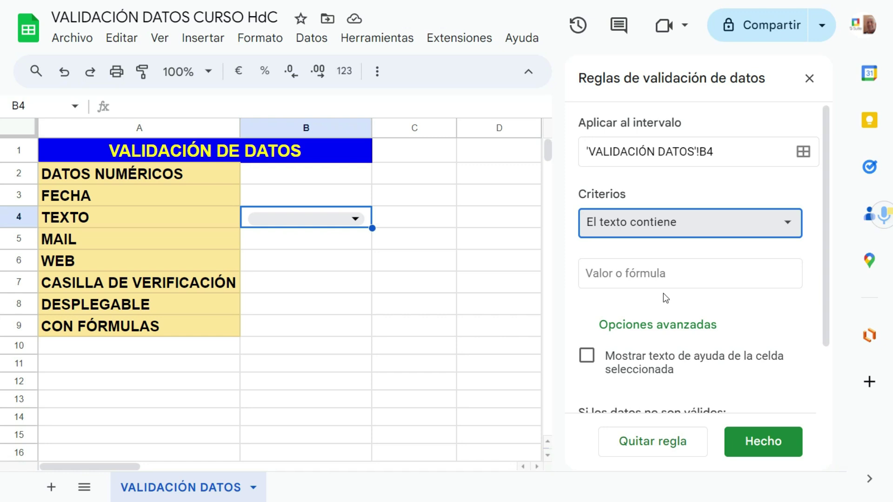
left_click(595, 275)
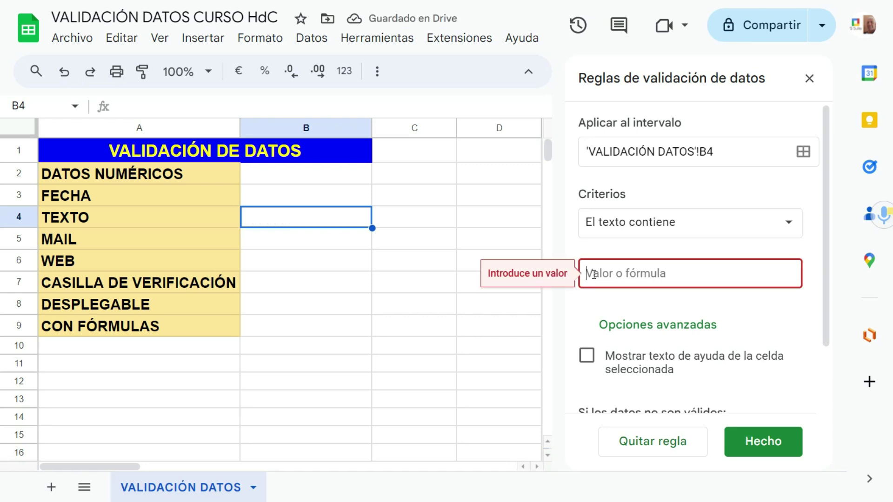
type("REF")
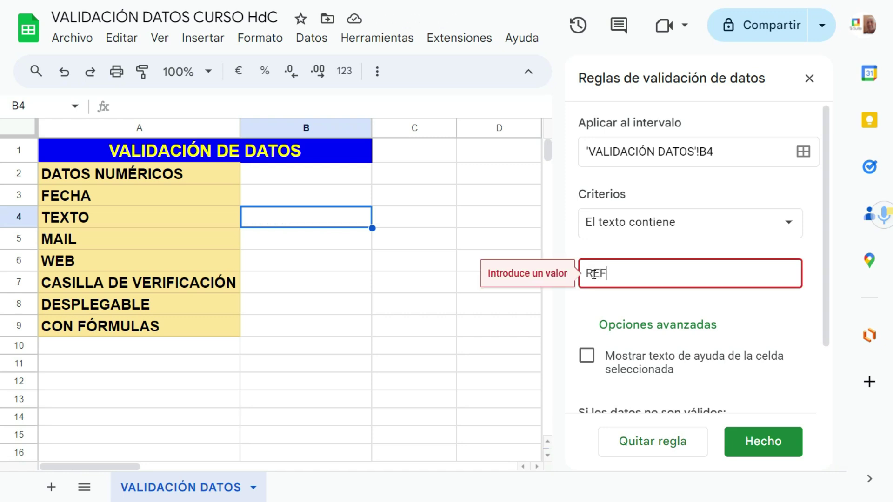
Step: Make the REF rule reject invalid entries, save it, and apply it only to this cell
scroll(628, 326, "down", 1)
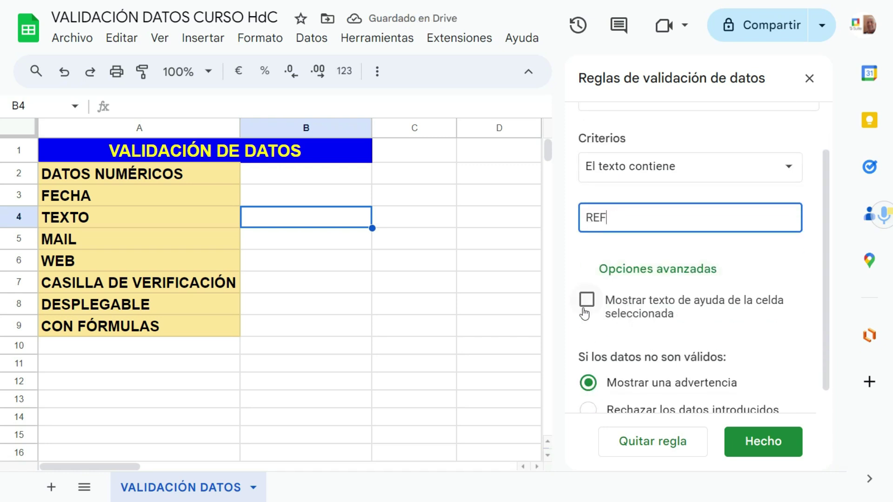
scroll(681, 316, "down", 1)
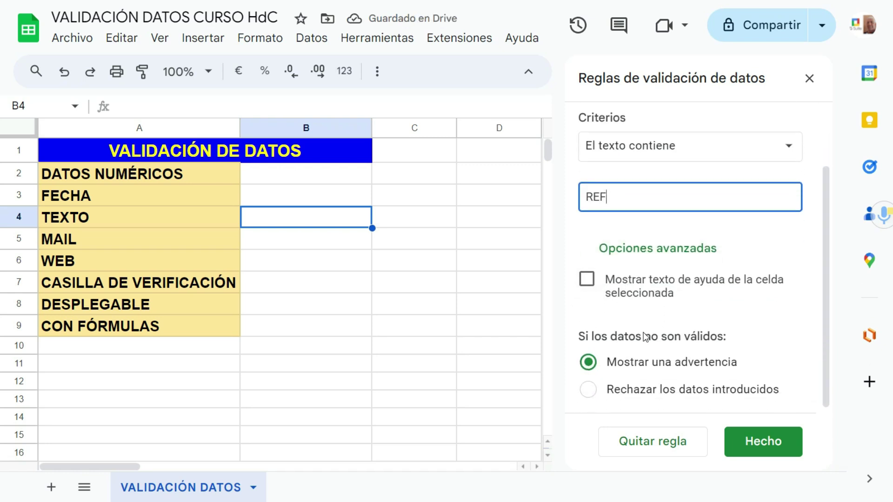
left_click(590, 387)
left_click(754, 450)
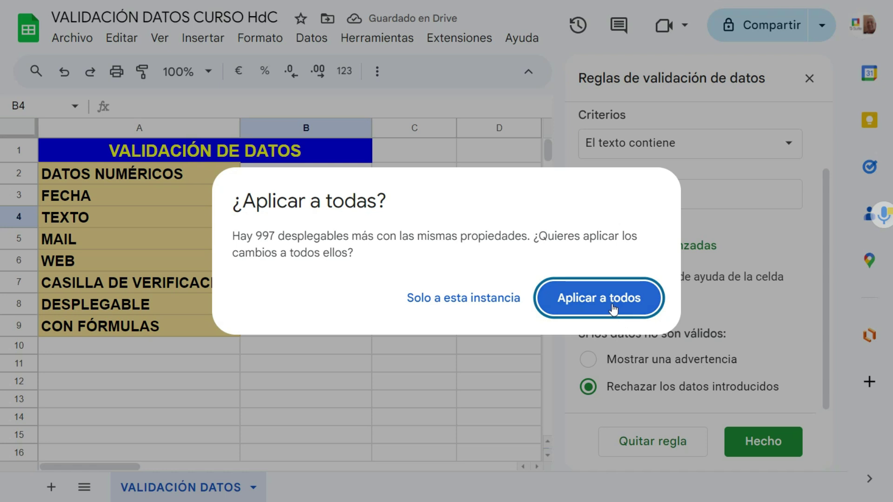
left_click(492, 305)
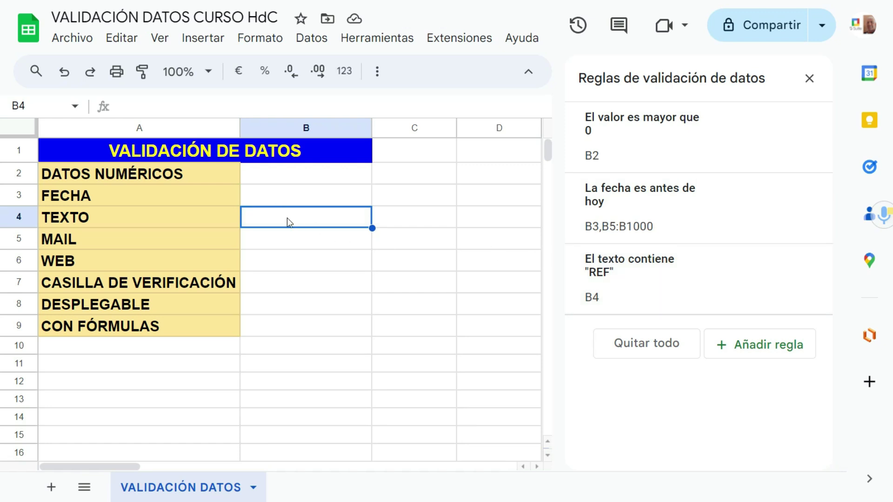
Step: Enter 4455666 (rejected), REF334 (accepted) and PEPE (rejected) in B4
type("4455666")
key("Return")
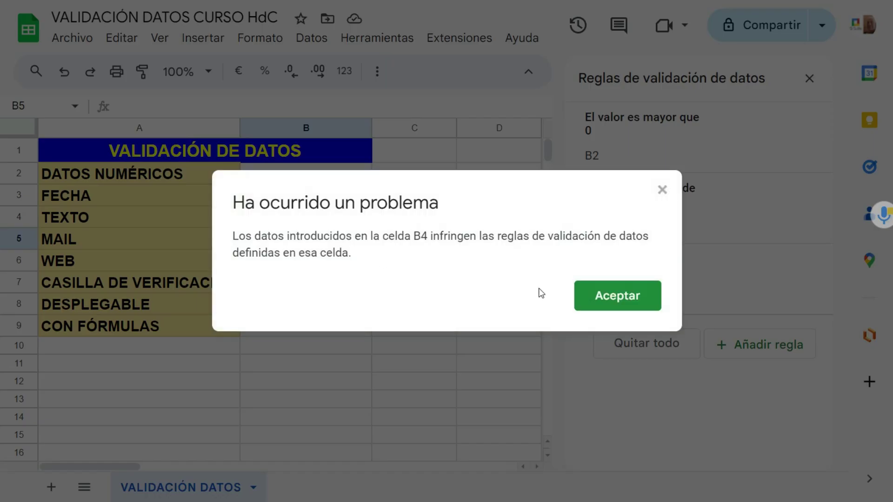
left_click(594, 302)
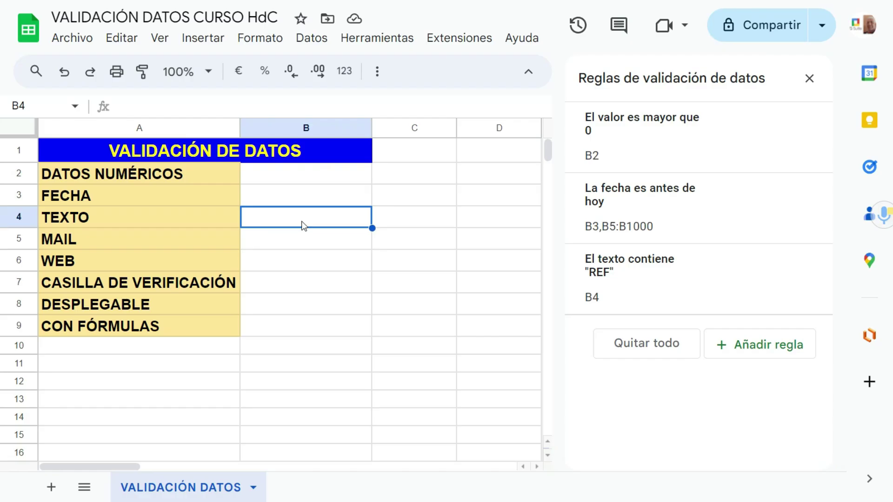
type("REF")
type("334")
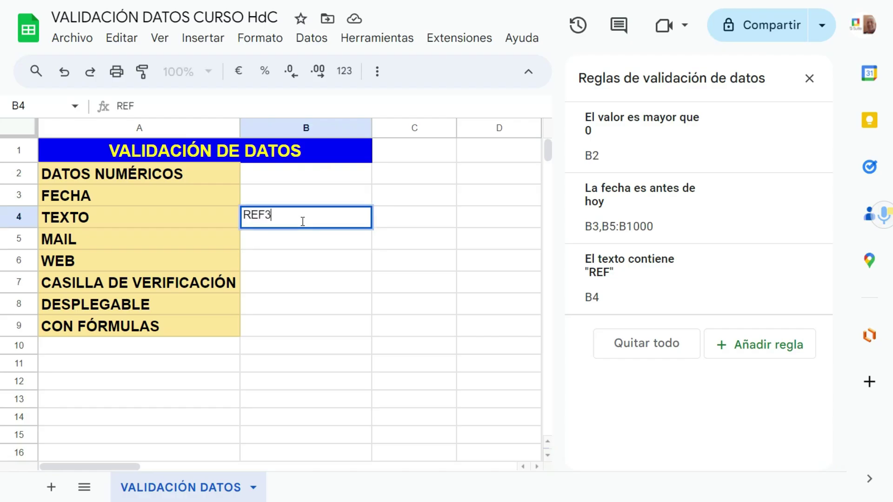
left_click(387, 239)
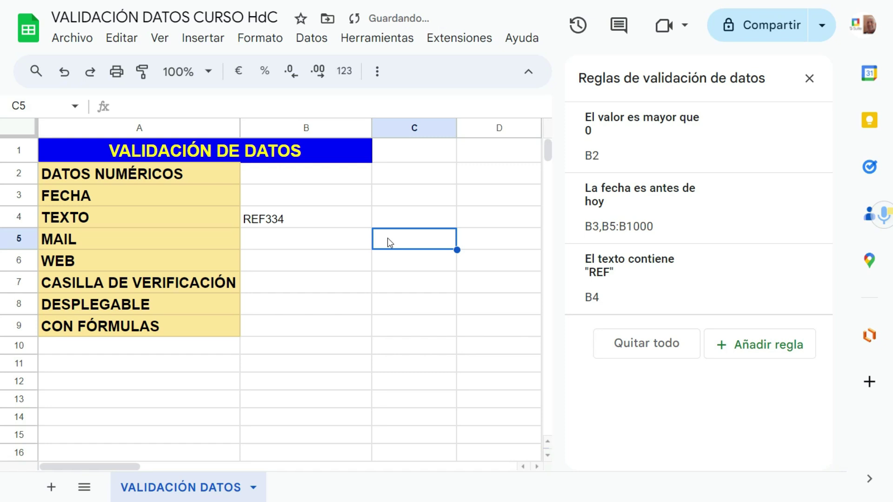
left_click(312, 220)
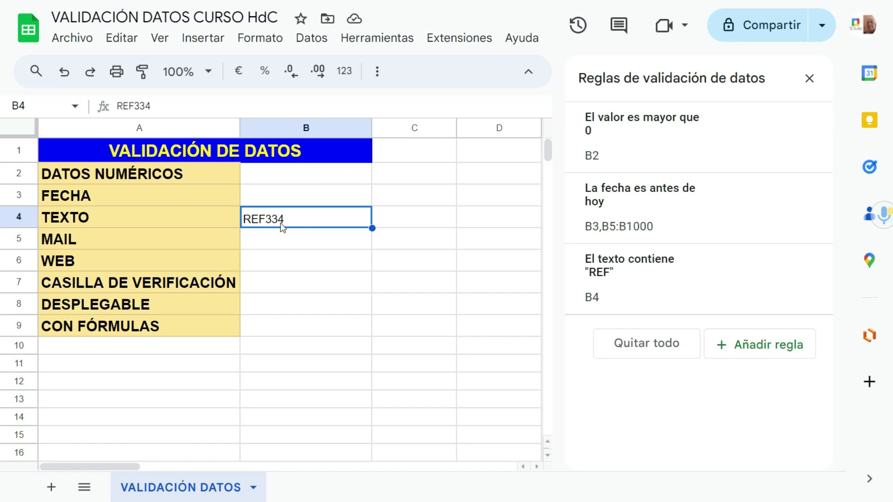
type("PEPE")
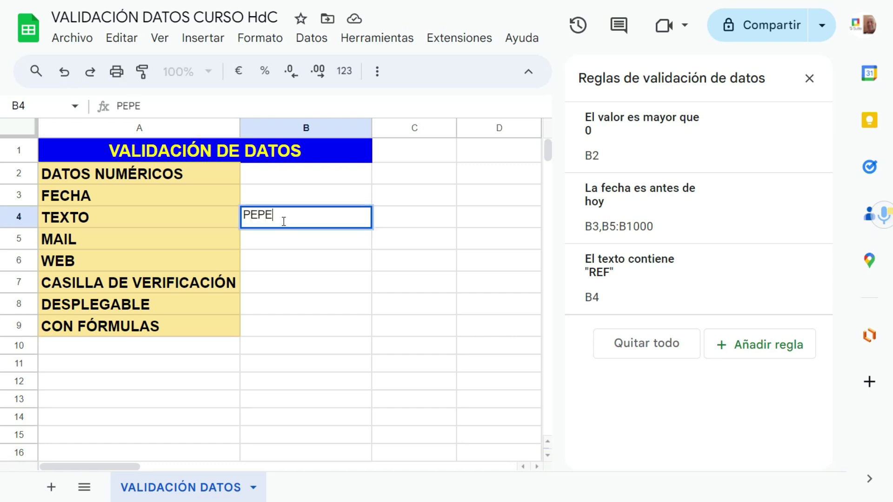
key("Return")
left_click(621, 298)
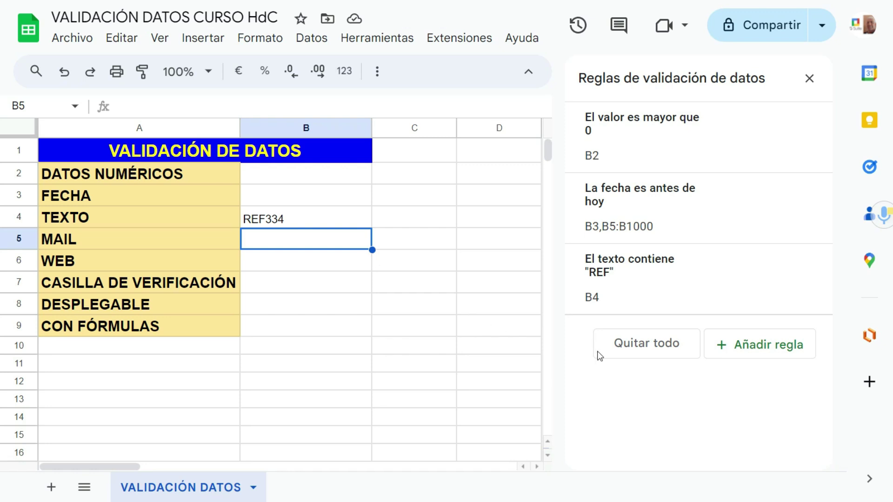
Step: Add a rule requiring a valid e-mail address in B5, applied only to that cell
left_click(751, 355)
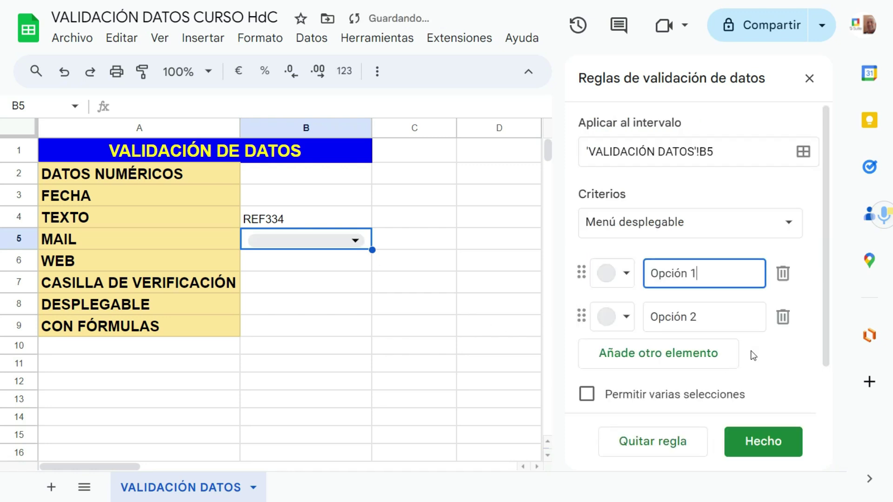
left_click(731, 232)
scroll(705, 326, "down", 2)
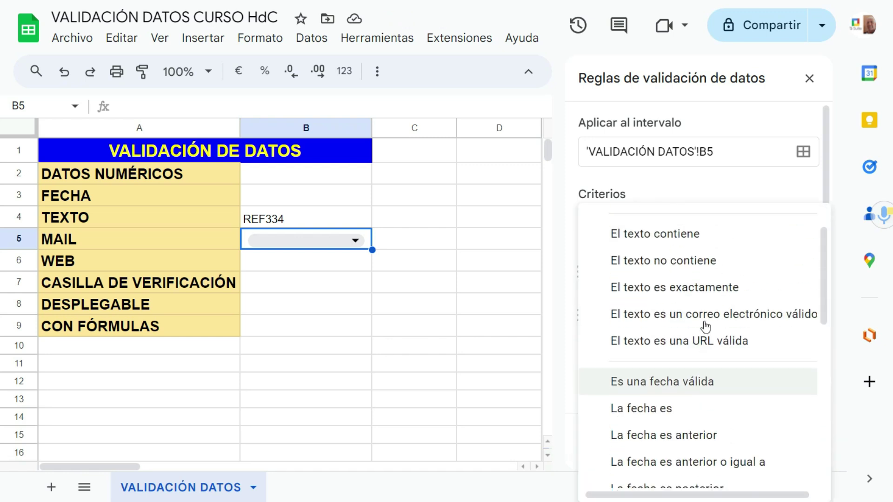
left_click(705, 320)
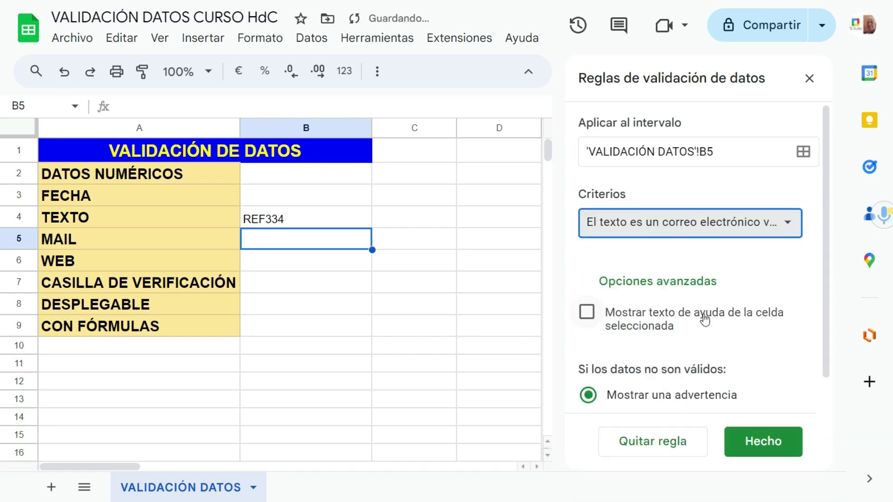
left_click(783, 452)
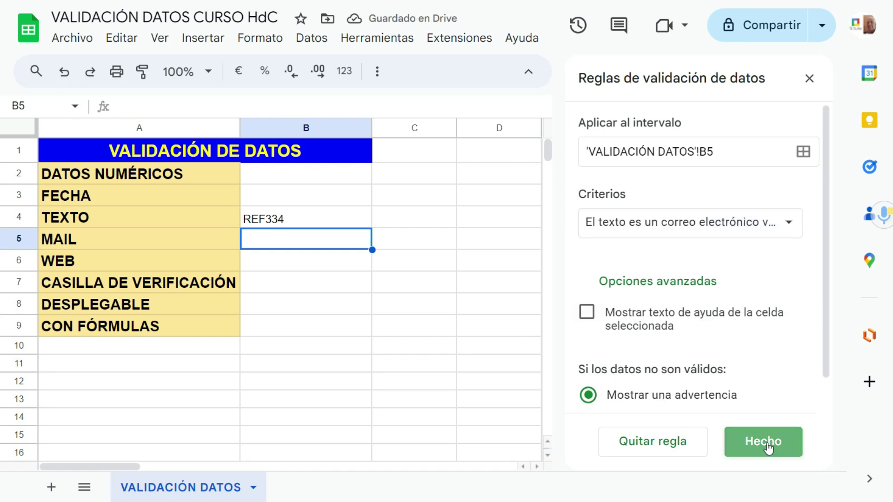
left_click(481, 301)
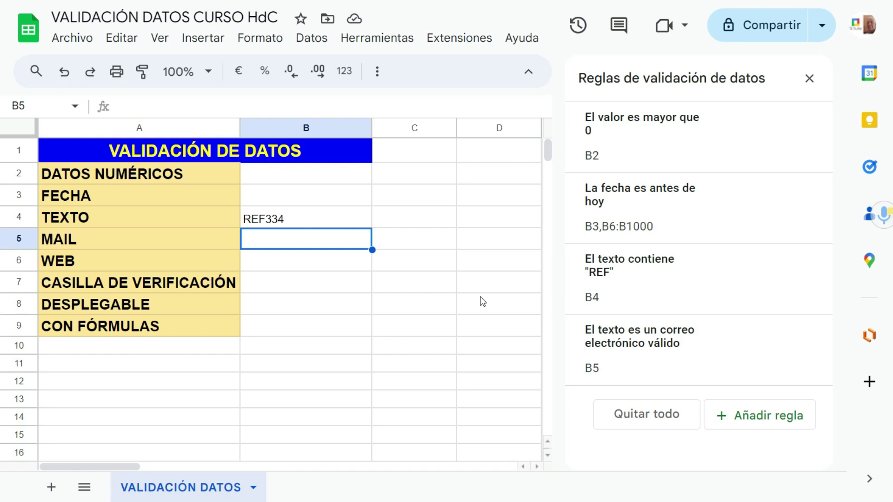
Step: Test B5 with the invalid entry eee.com, which triggers the No válido warning
type("EEE")
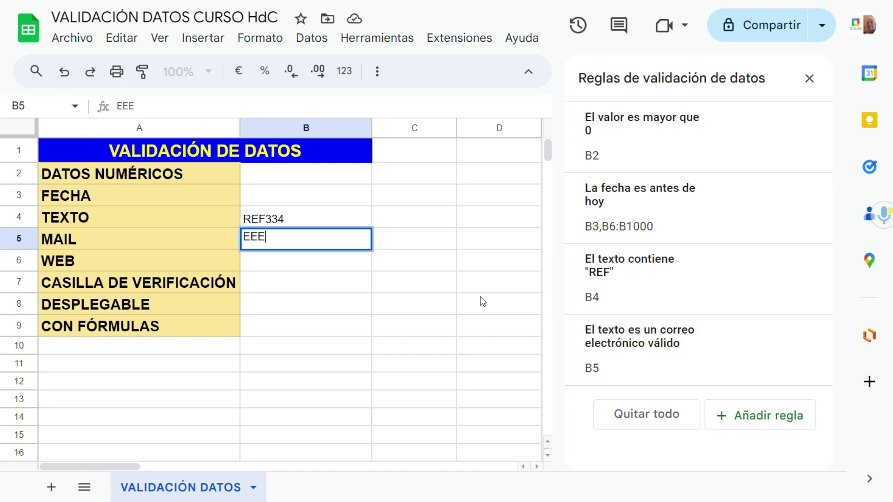
key("BackSpace")
key("BackSpace")
key("BackSpace")
type("eee.com")
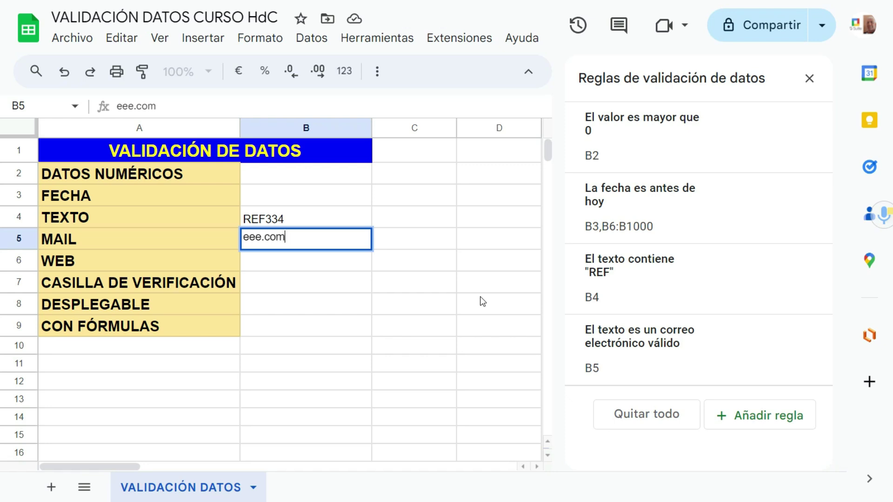
key("Return")
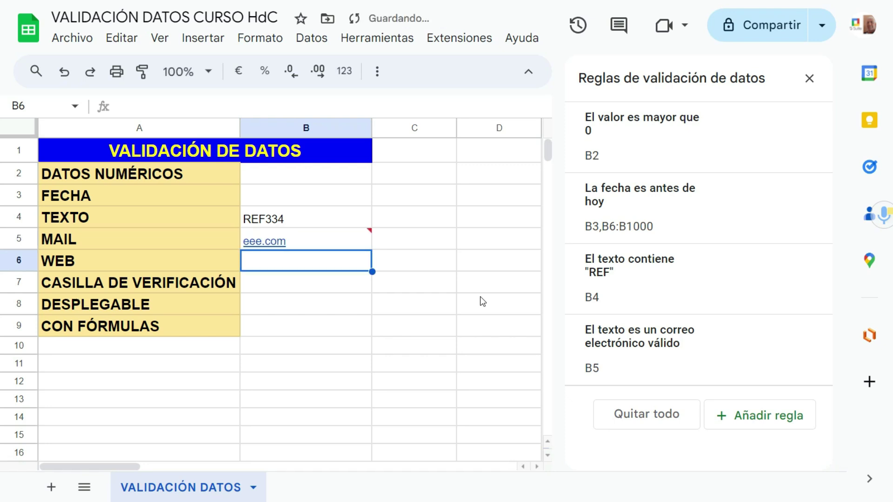
mouse_move(342, 238)
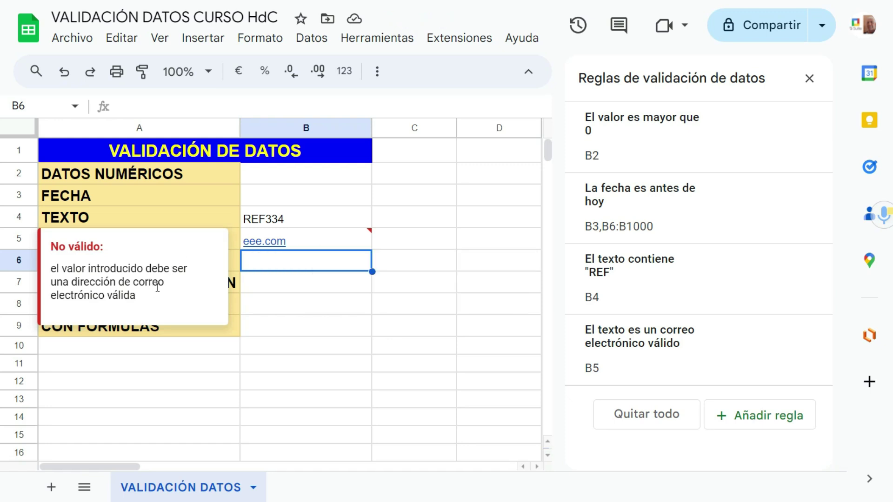
Step: Undo eee.com and enter a well-formed sample e-mail address in B5
left_click(329, 239)
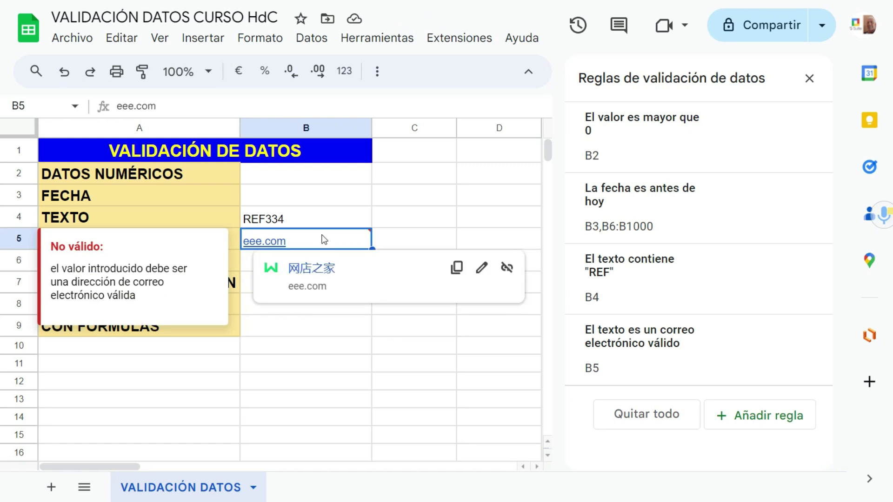
left_click(64, 71)
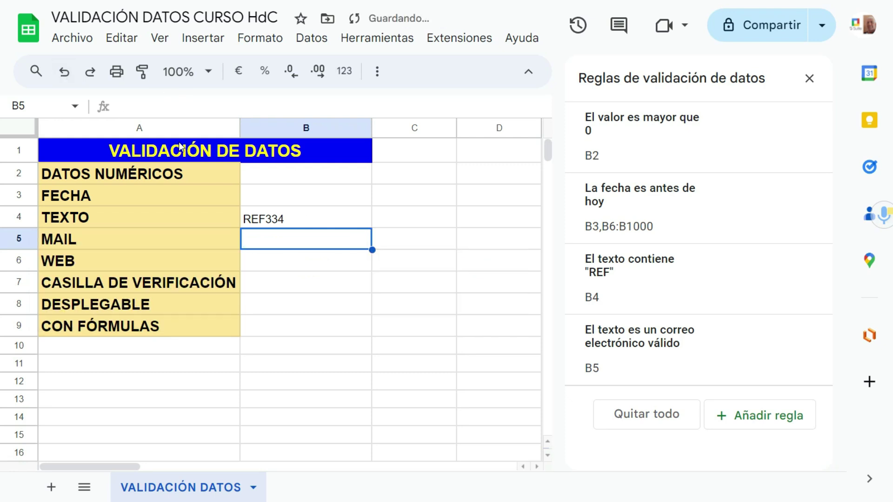
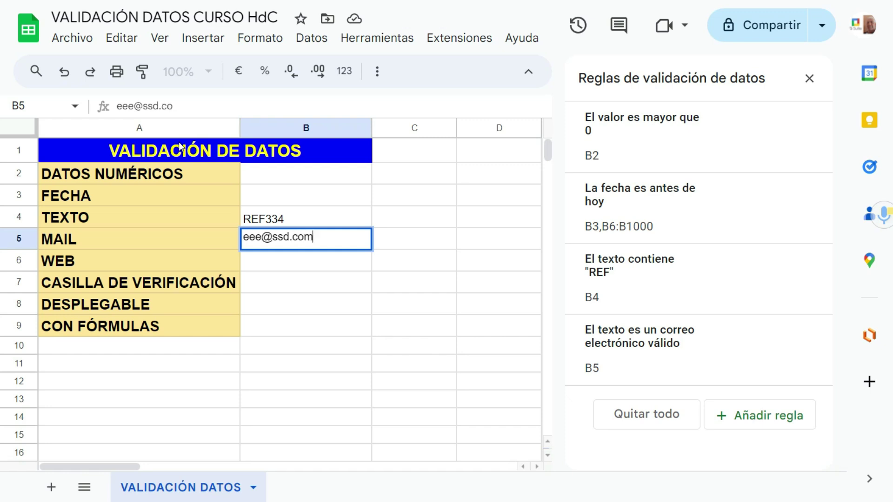
key("Return")
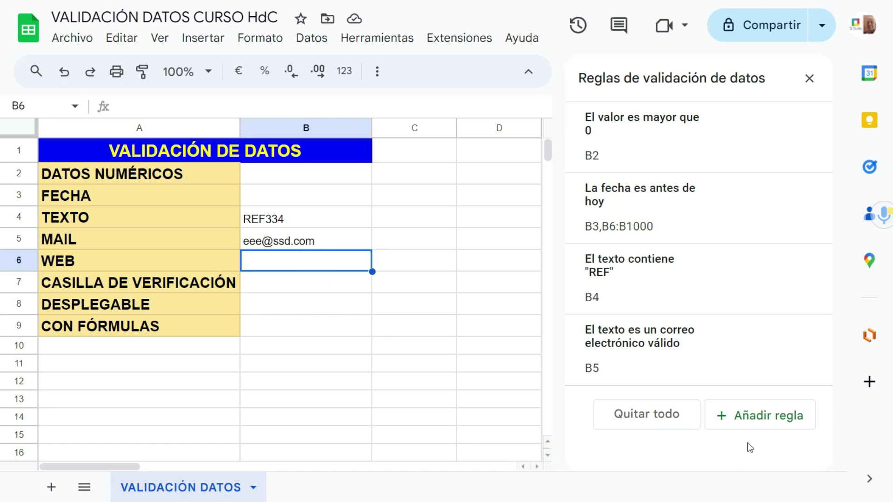
Step: Add a rule requiring a valid URL (El texto es una URL válida) in B6 only
left_click(753, 415)
left_click(739, 238)
scroll(660, 323, "down", 1)
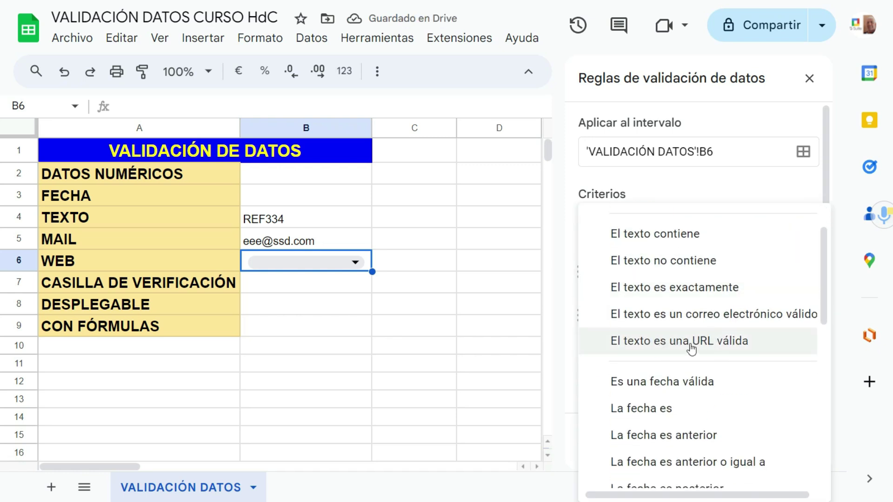
left_click(692, 348)
left_click(759, 448)
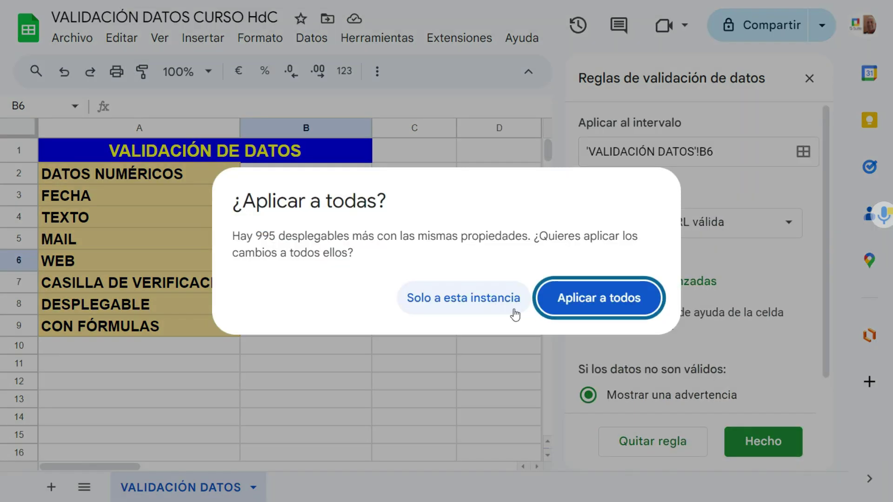
left_click(487, 306)
Step: Test B6 with the invalid entry jrh.rof, then replace it with a valid web address
type("jrh.ro")
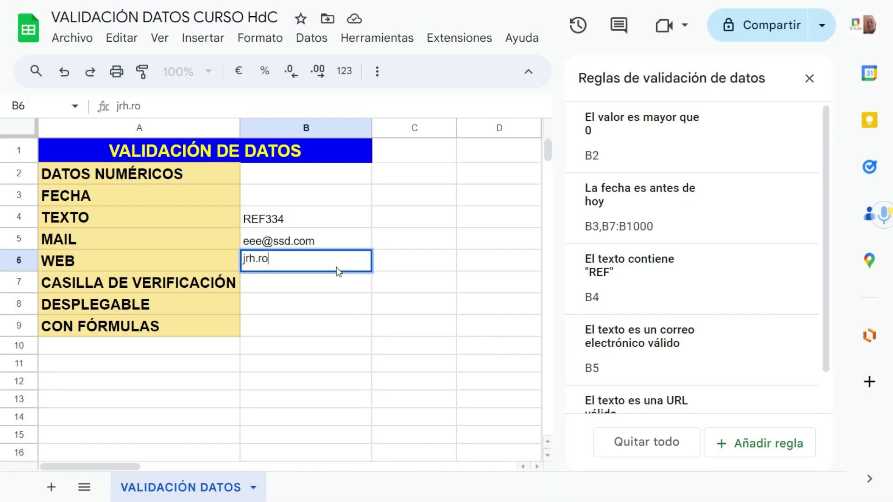
type("f")
key("Return")
mouse_move(336, 262)
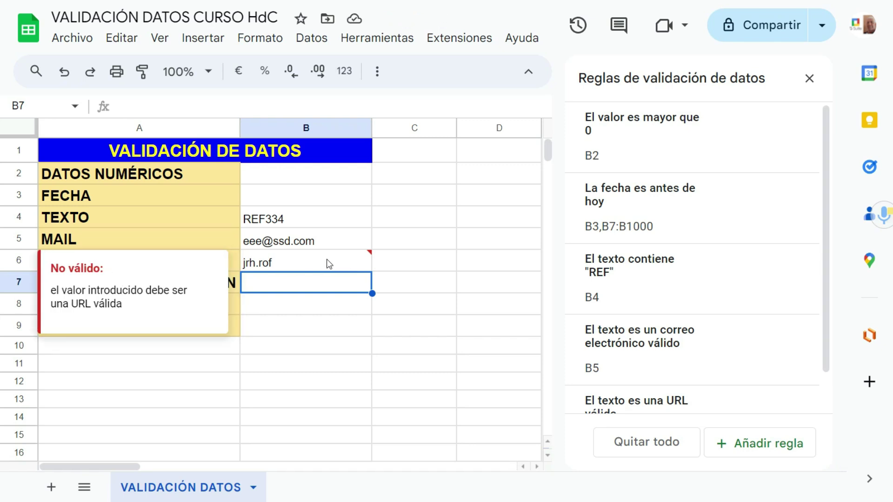
left_click(327, 259)
type("jrherrada.com")
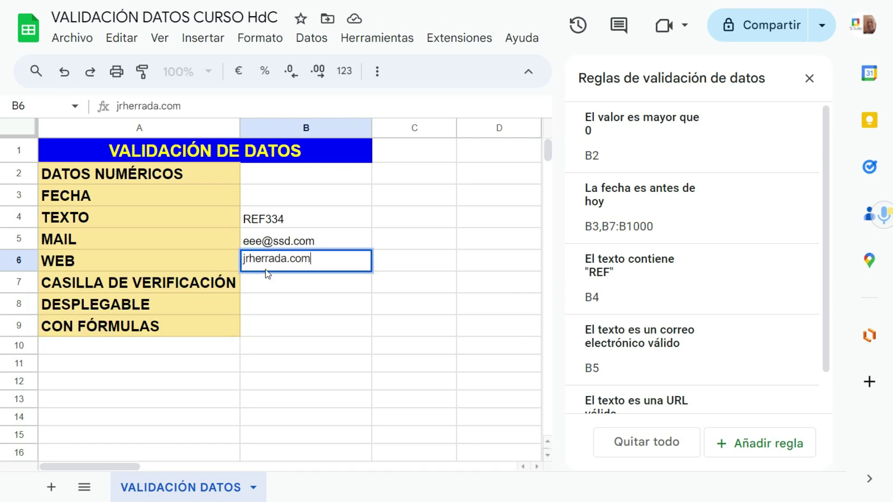
key("Return")
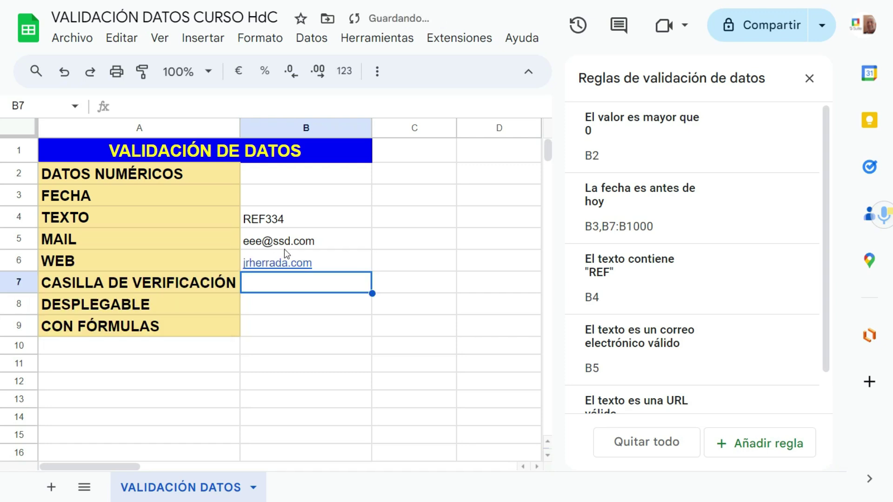
Step: Preview the link in B6, then move on to B7
left_click(306, 265)
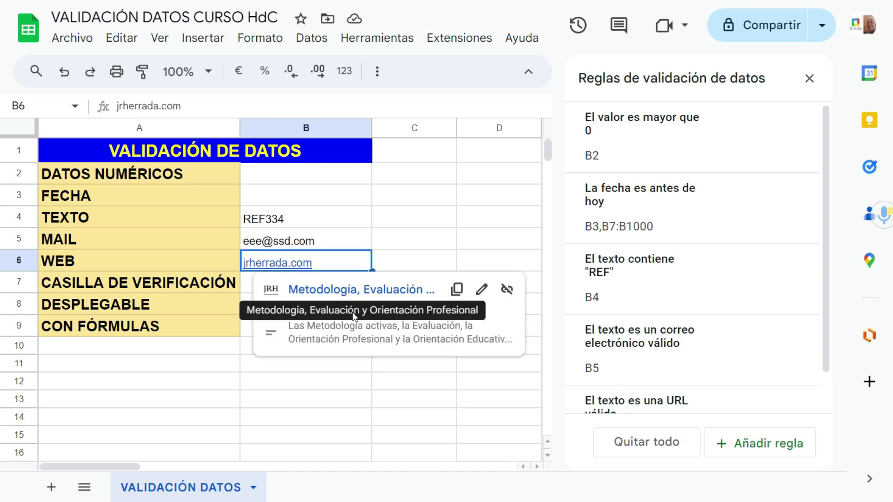
left_click(421, 258)
left_click(297, 290)
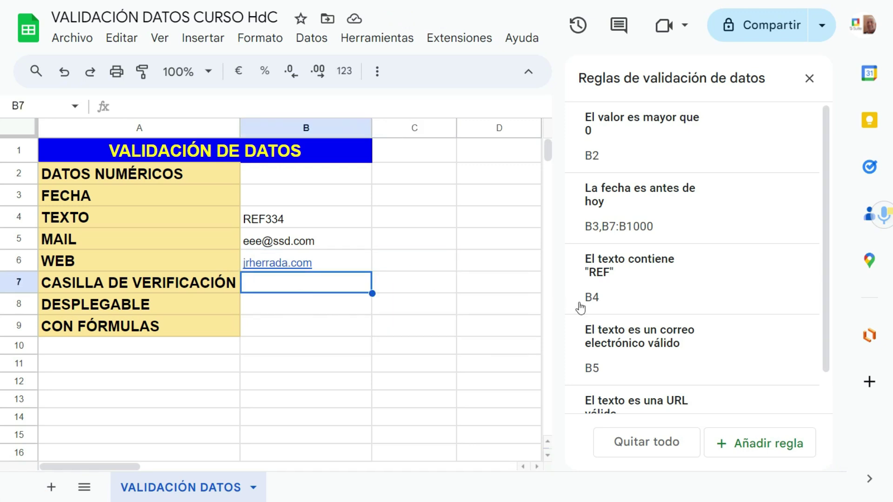
scroll(666, 305, "down", 1)
scroll(667, 305, "down", 1)
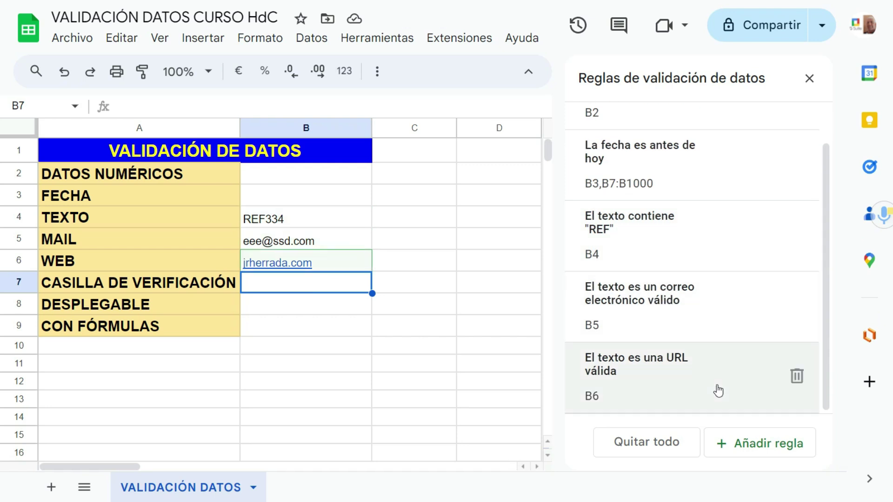
Step: Add a Casilla (checkbox) rule on B7 and extend its range to B7:B
left_click(754, 443)
left_click(736, 225)
scroll(695, 331, "down", 5)
scroll(695, 331, "down", 6)
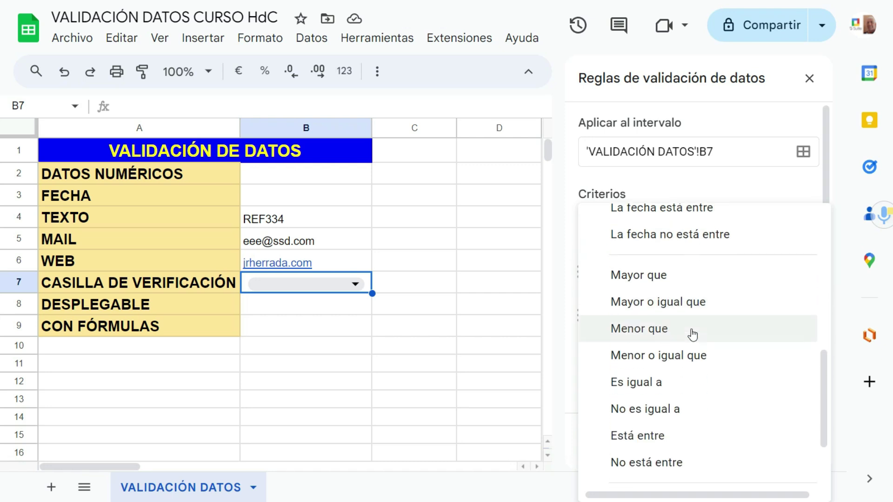
left_click(670, 410)
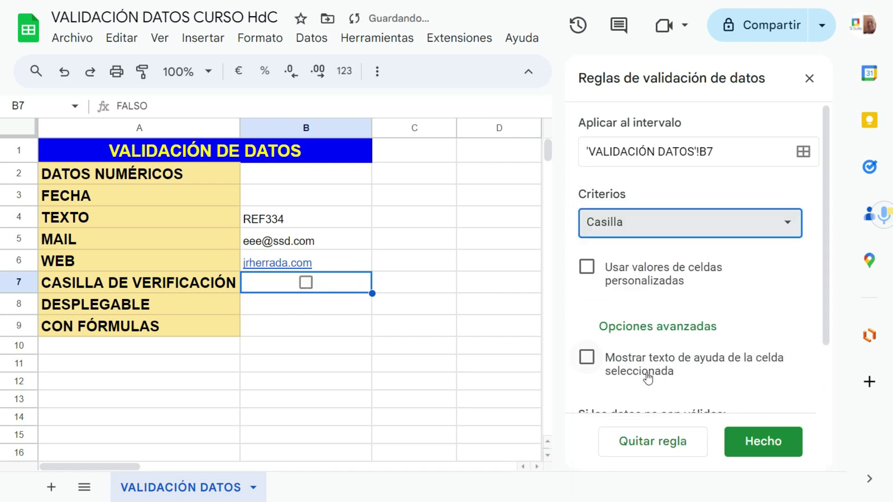
left_click(715, 153)
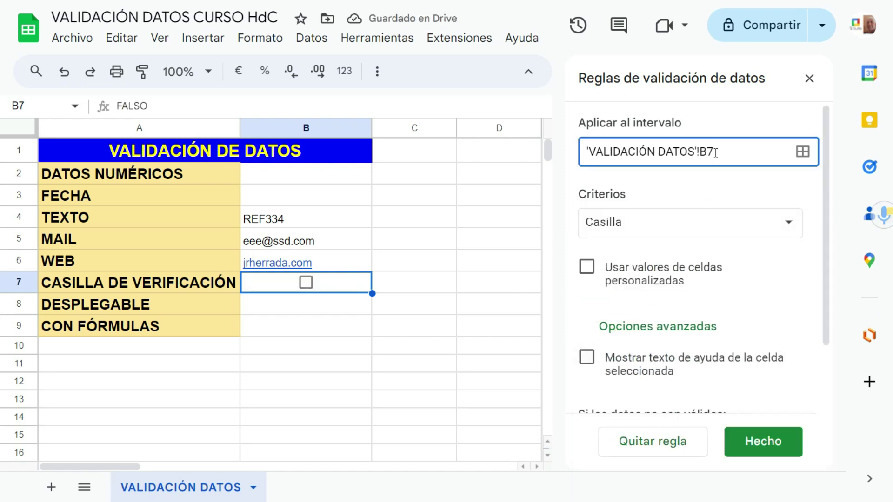
type("b")
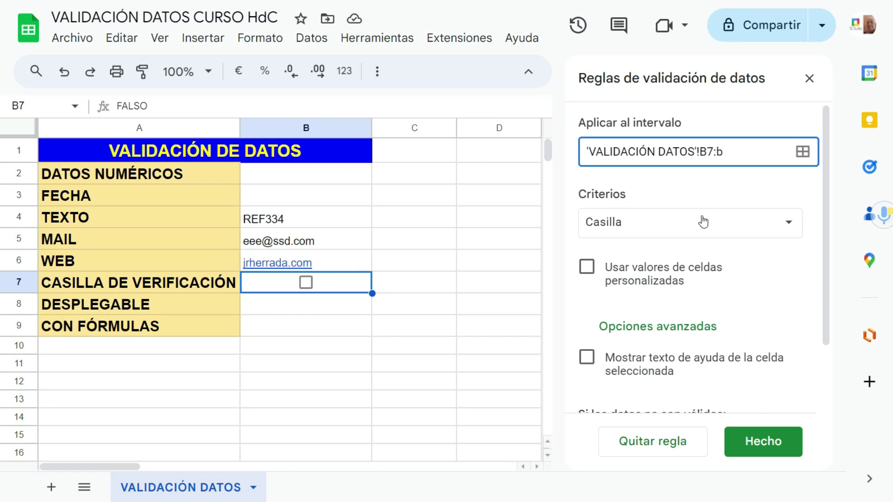
left_click(434, 285)
left_click(566, 168)
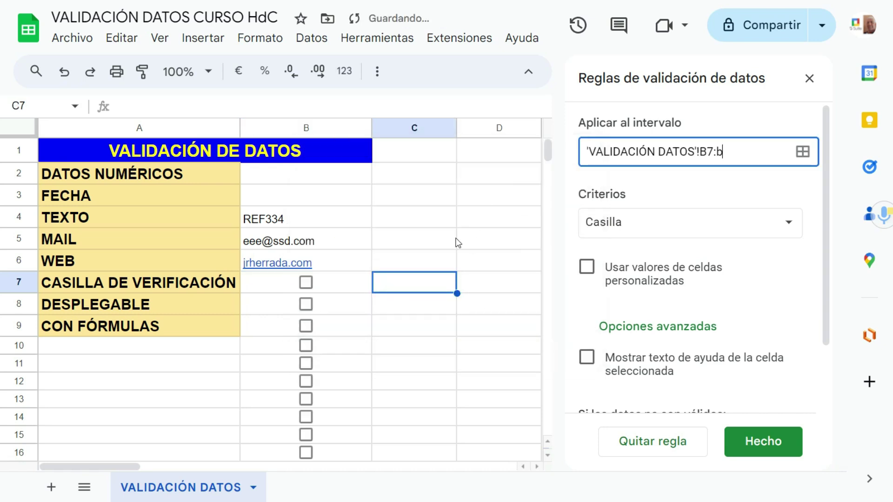
Step: Insert a test checkbox in C7, toggle the C7 and B7 boxes, then delete the C7 checkbox
left_click(193, 47)
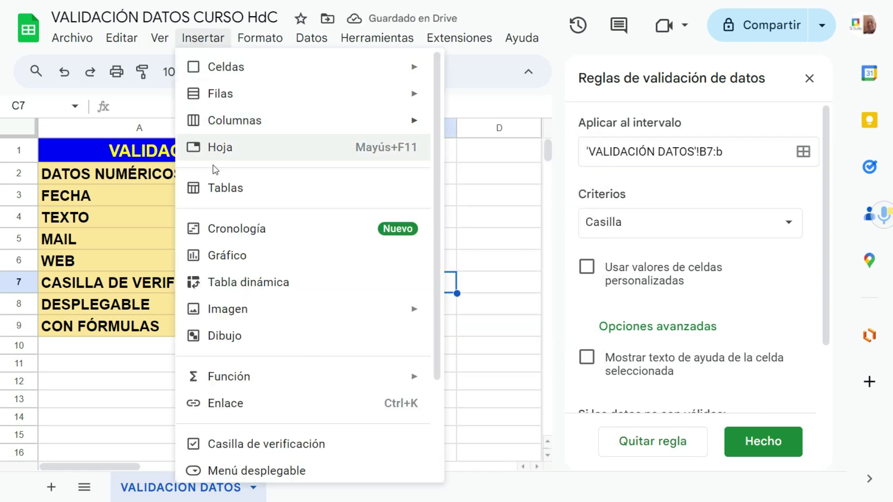
left_click(261, 444)
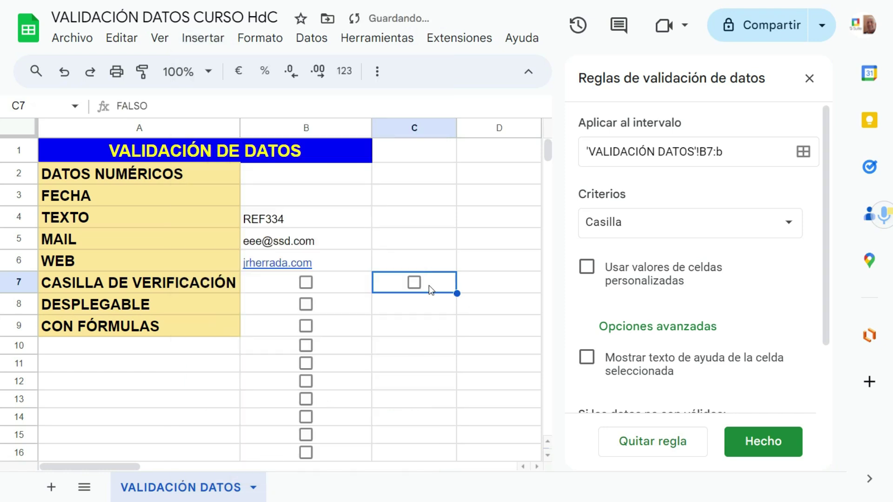
left_click(363, 281)
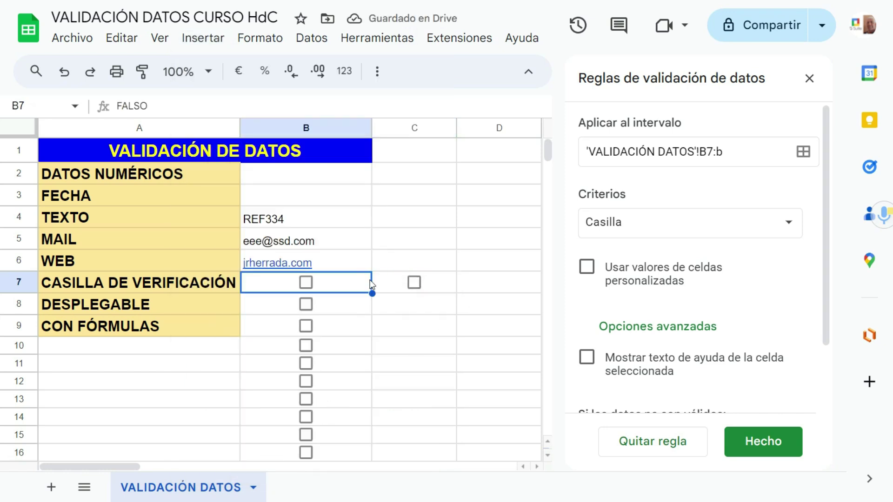
left_click(427, 285)
left_click(414, 283)
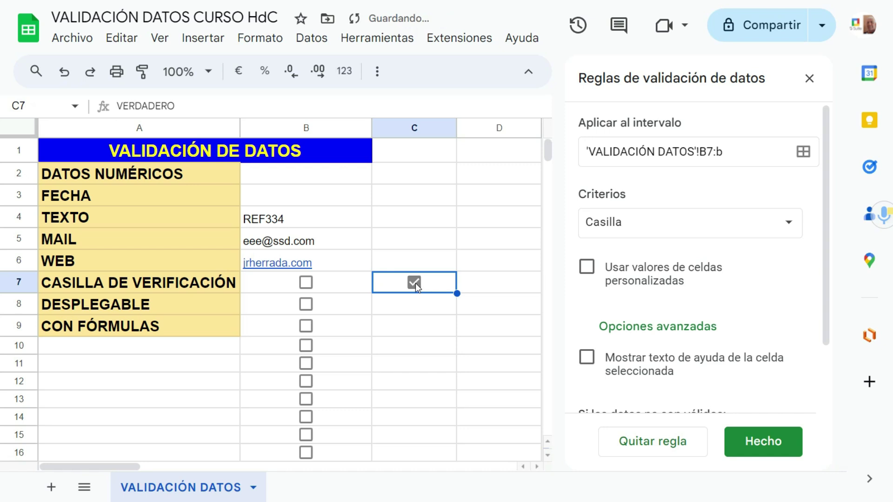
left_click(414, 283)
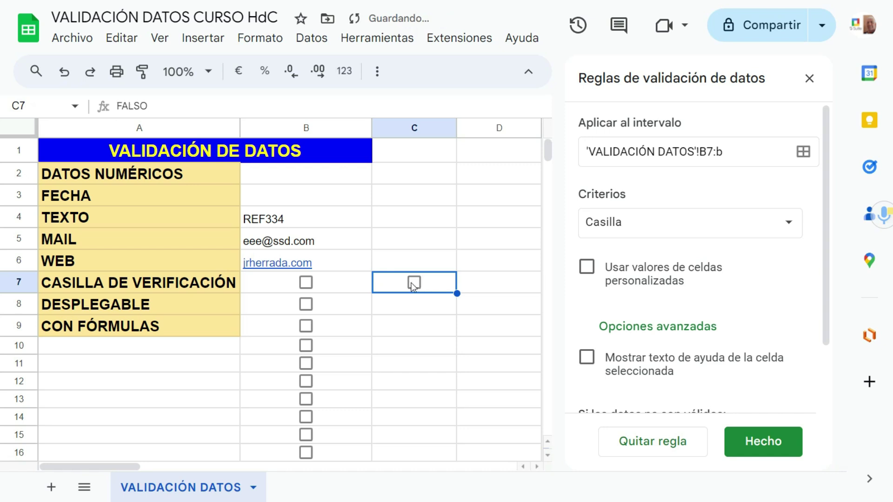
left_click(306, 282)
left_click(306, 283)
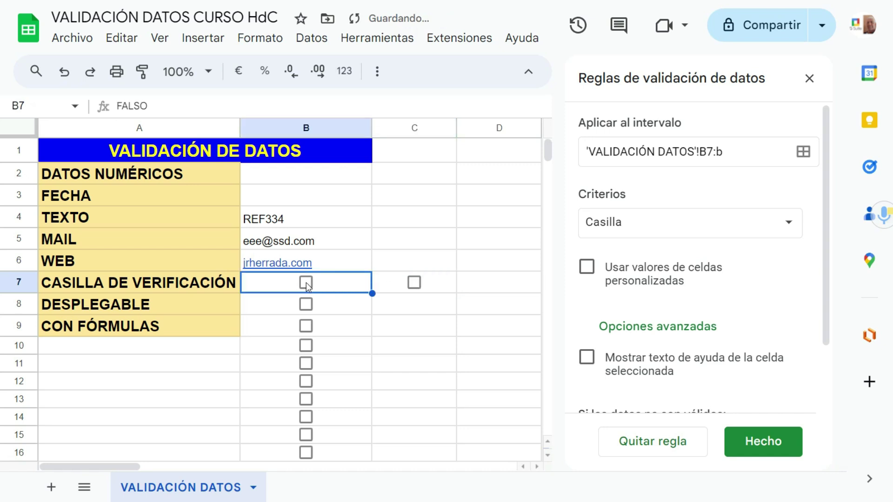
left_click(431, 284)
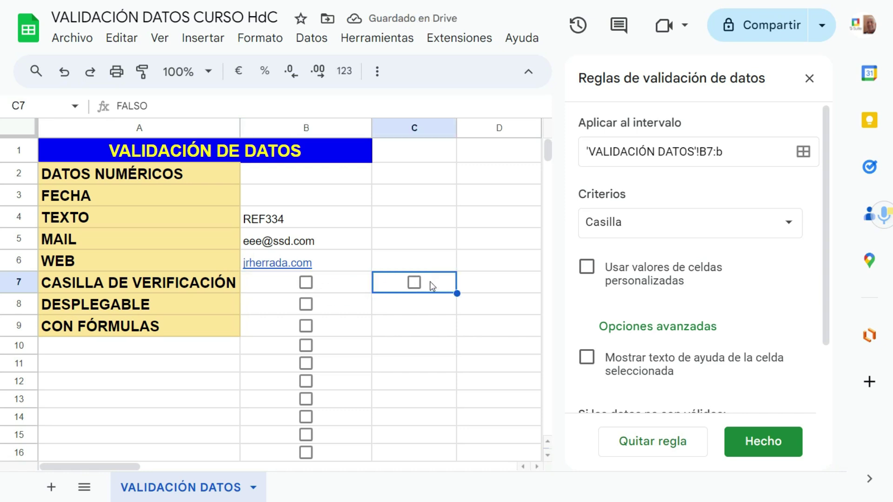
key("Delete")
left_click(412, 307)
left_click(351, 289)
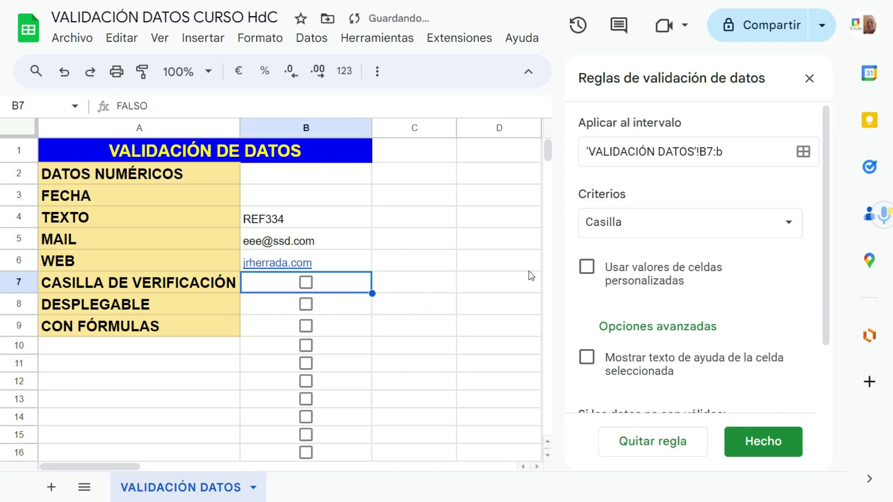
Step: Give B7's checkbox custom values Cliente (ticked) and No es cliente (unticked), rejecting other entries
left_click(588, 269)
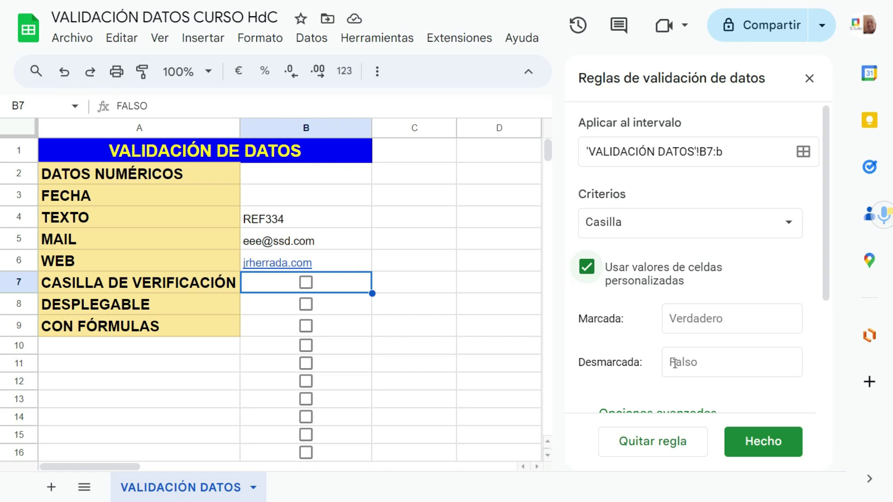
left_click(673, 320)
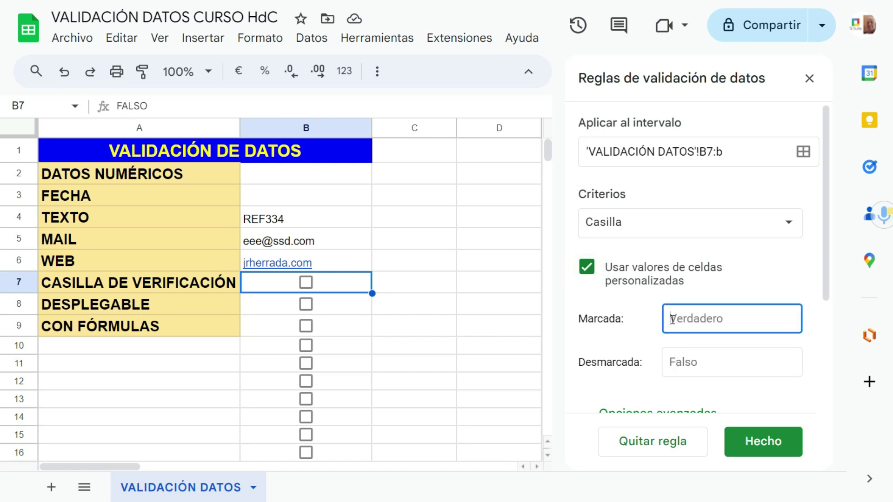
type("Cliente")
left_click(685, 362)
type("No es client")
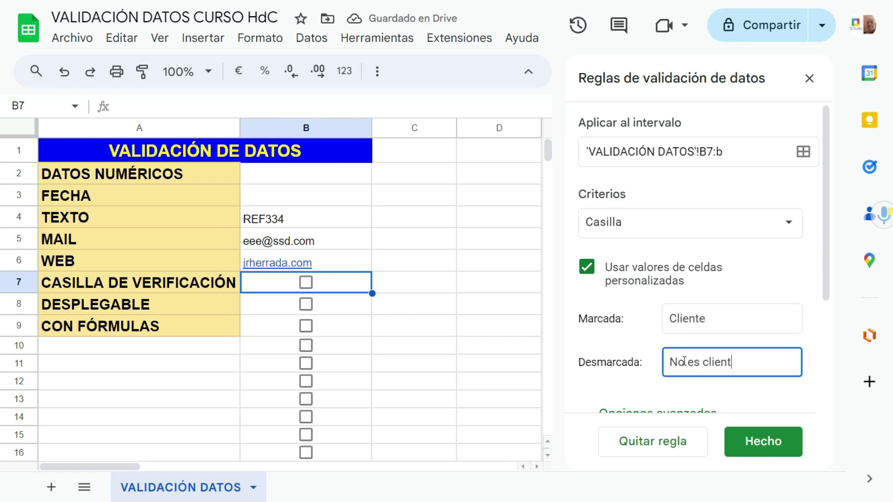
type("e")
scroll(644, 379, "down", 3)
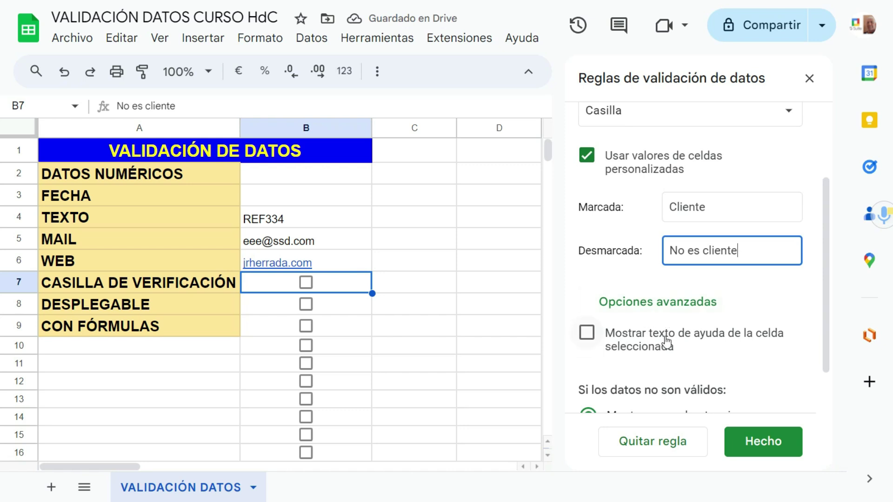
scroll(659, 352, "down", 1)
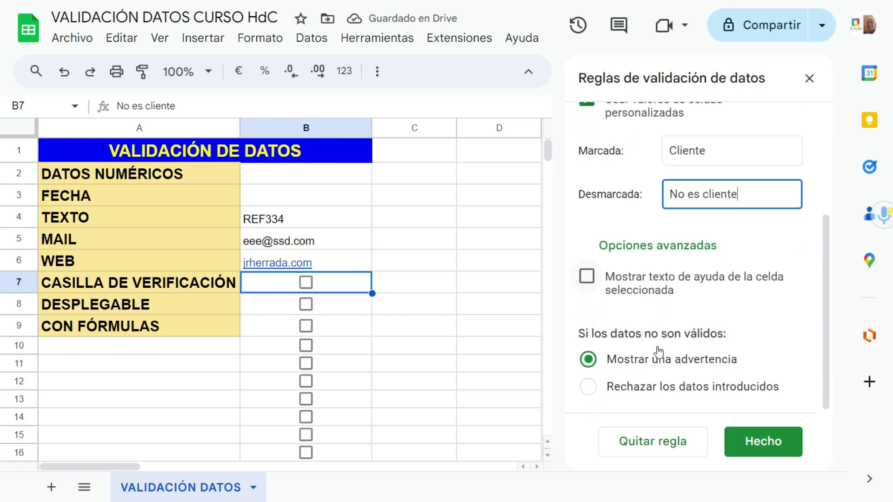
left_click(588, 386)
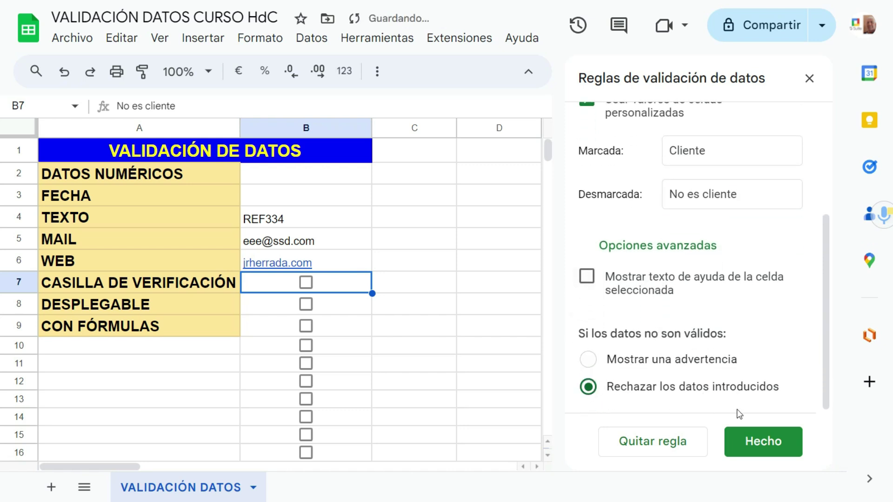
left_click(760, 445)
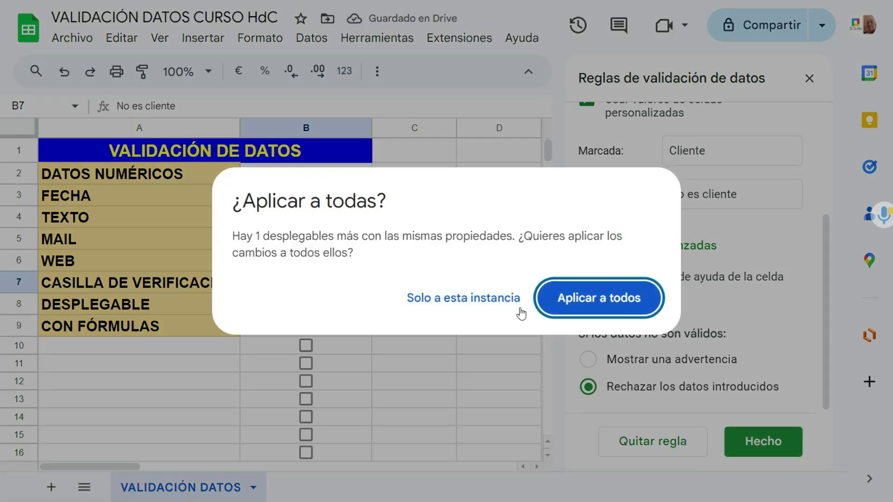
left_click(459, 306)
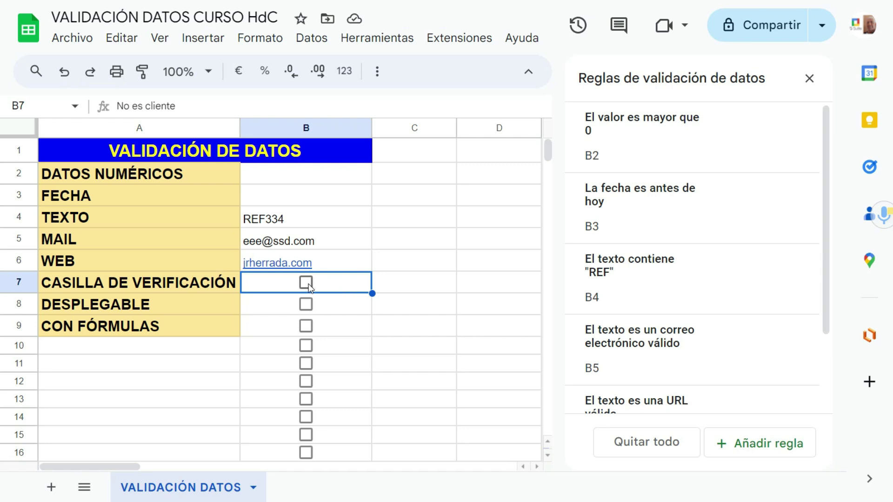
left_click_drag(119, 106, 182, 109)
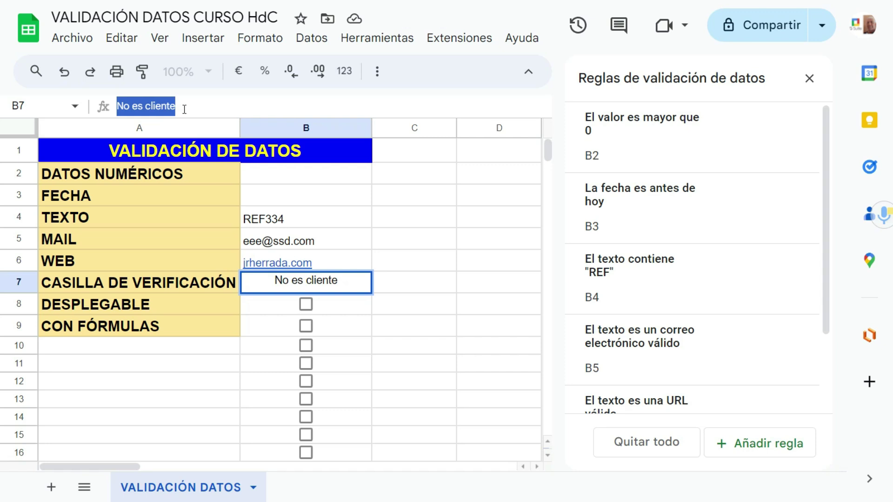
key("Escape")
left_click(305, 281)
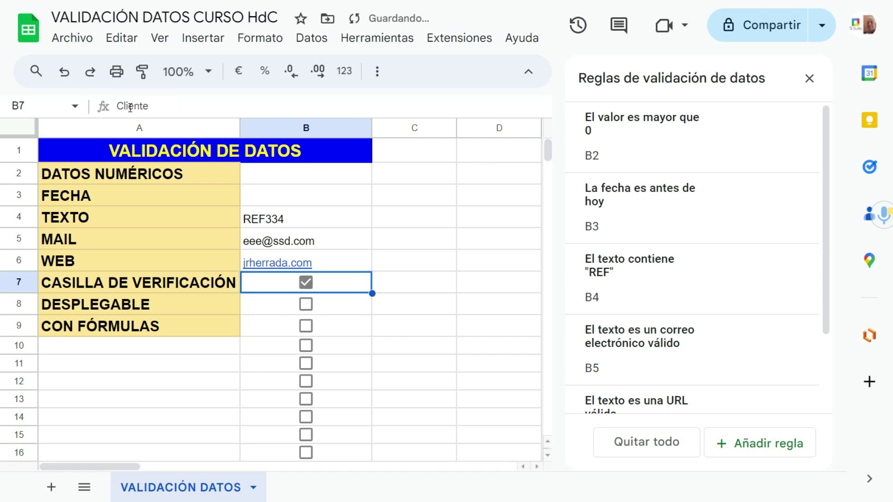
left_click(306, 288)
type("pepe")
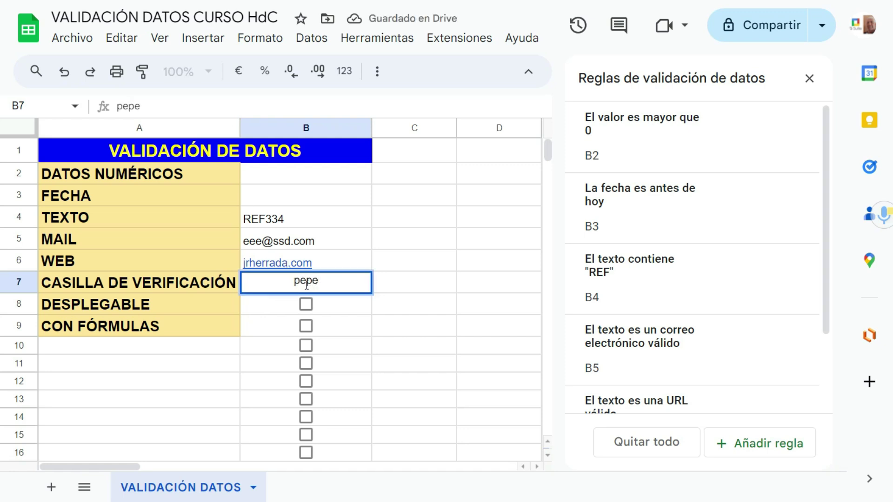
key("Return")
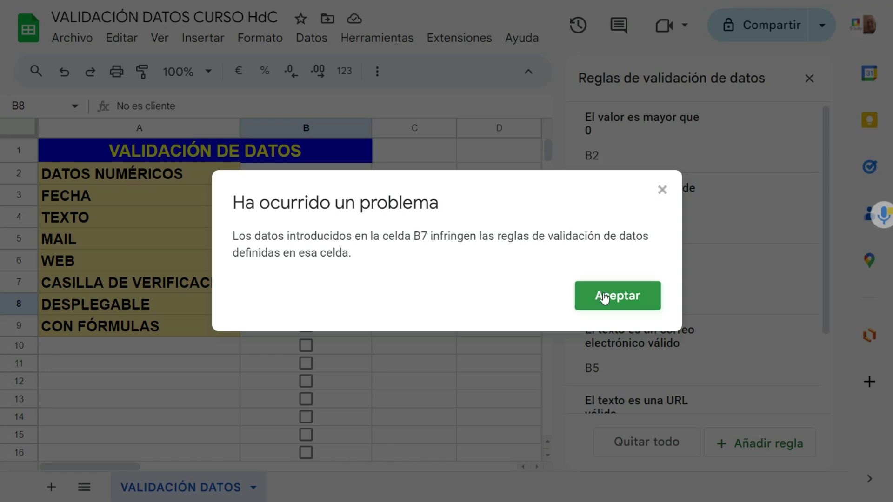
left_click(605, 298)
left_click(305, 284)
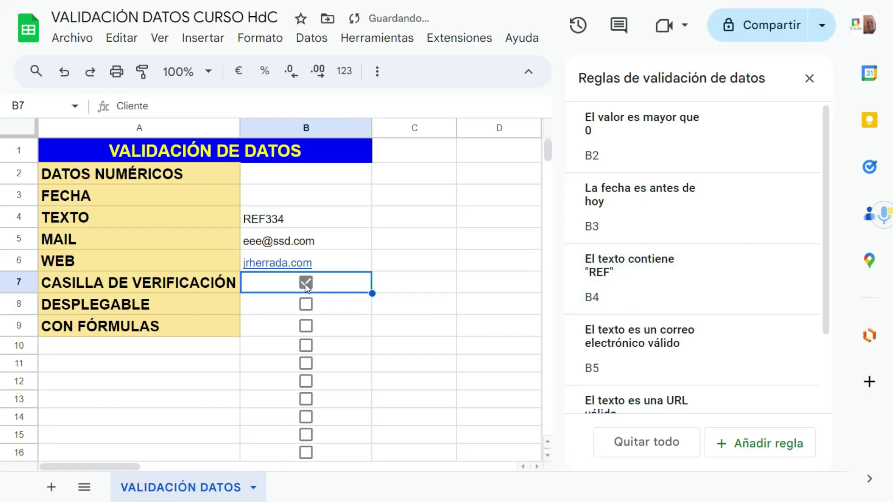
left_click(306, 284)
left_click(306, 283)
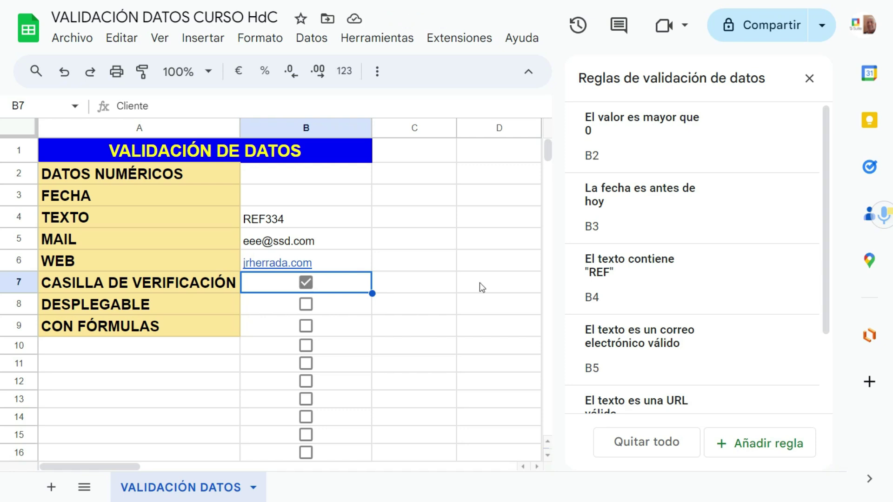
left_click(431, 287)
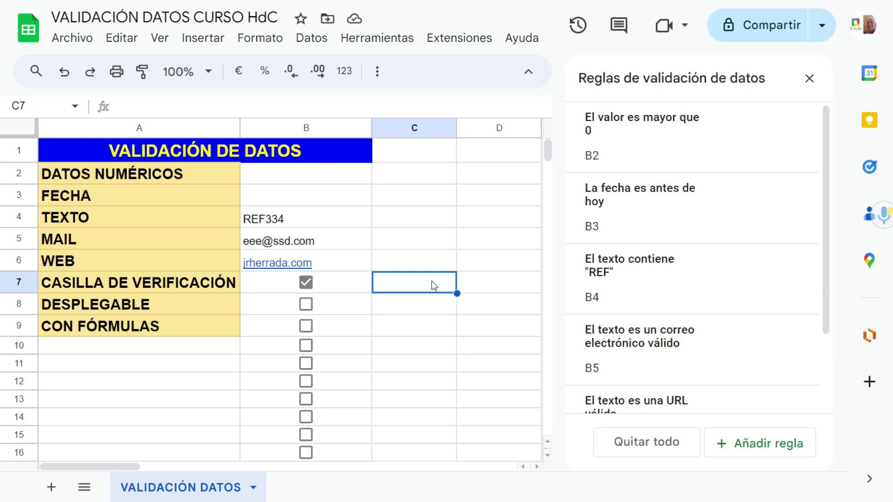
left_click(365, 288)
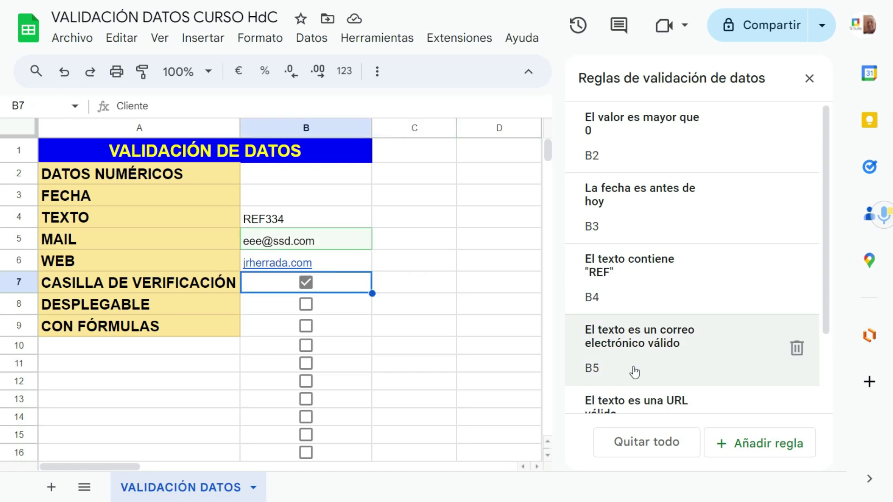
left_click(343, 311)
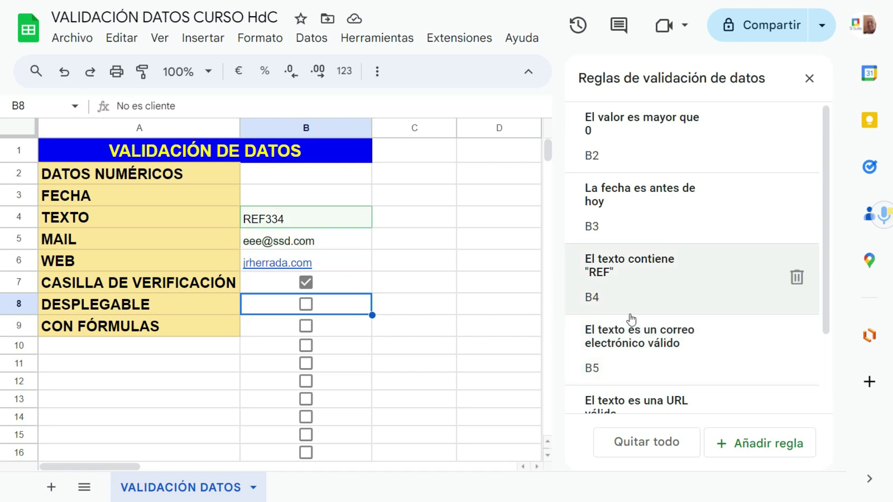
scroll(628, 391, "down", 2)
left_click(766, 455)
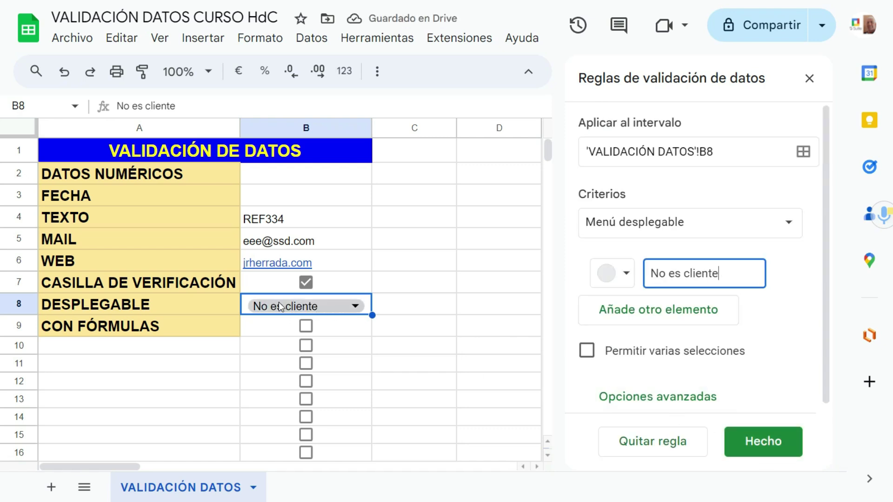
Step: Check B8's option list and discard the draft rule for B8
left_click(350, 307)
left_click(401, 300)
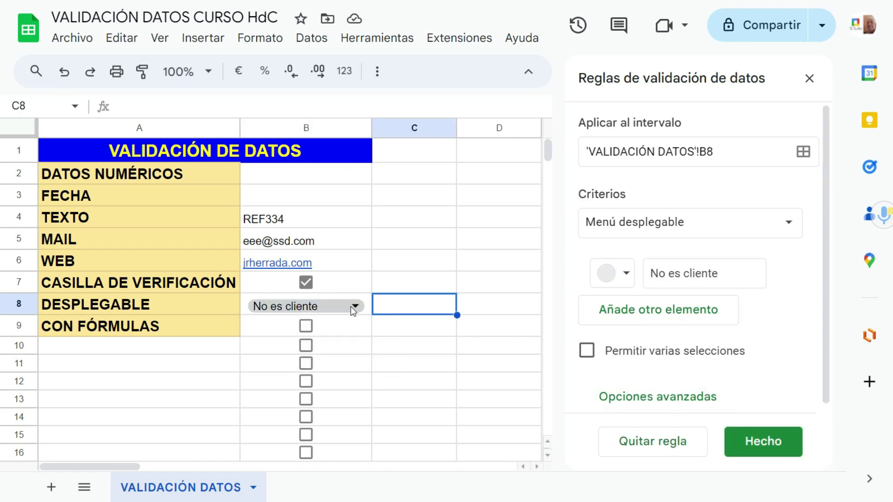
left_click(349, 304)
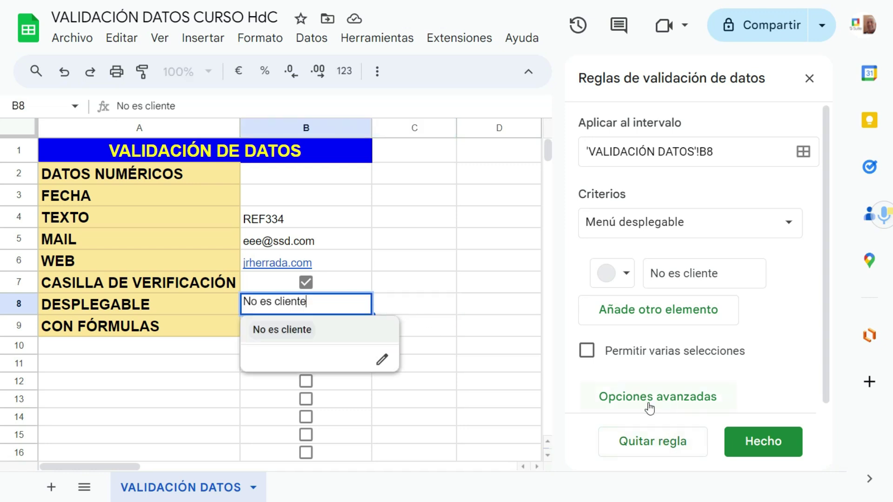
left_click(660, 449)
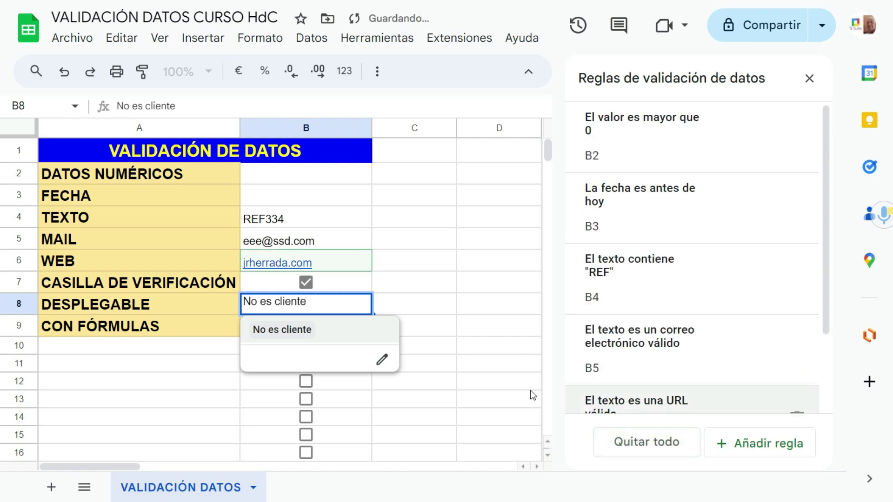
scroll(672, 375, "down", 2)
Step: Create a dropdown rule for B8 with items Experto, Avanzado, Adecuado and Novel
left_click(709, 447)
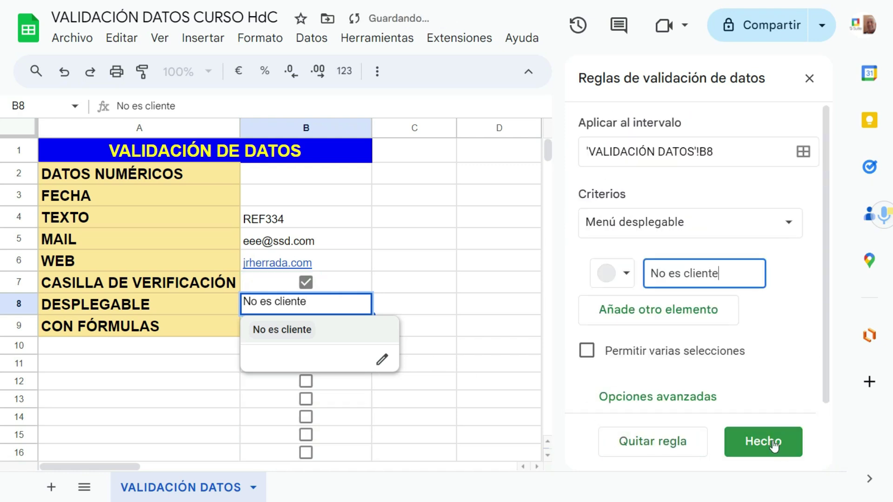
left_click(733, 225)
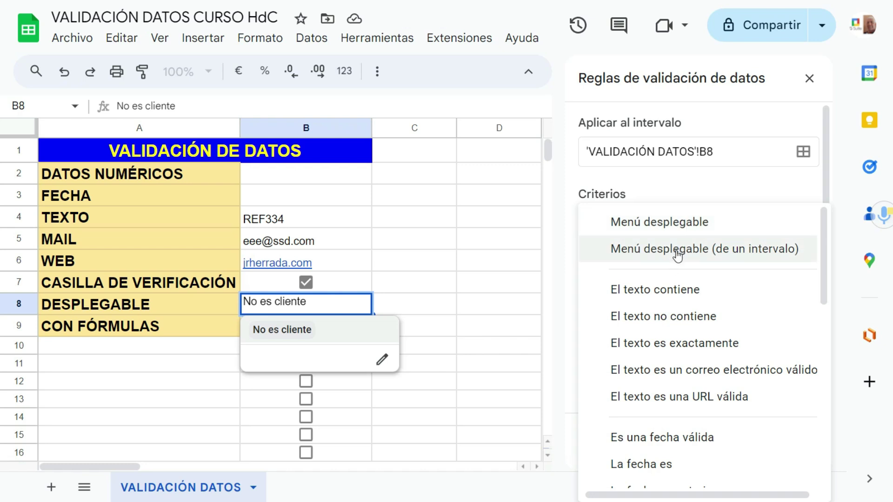
left_click(658, 222)
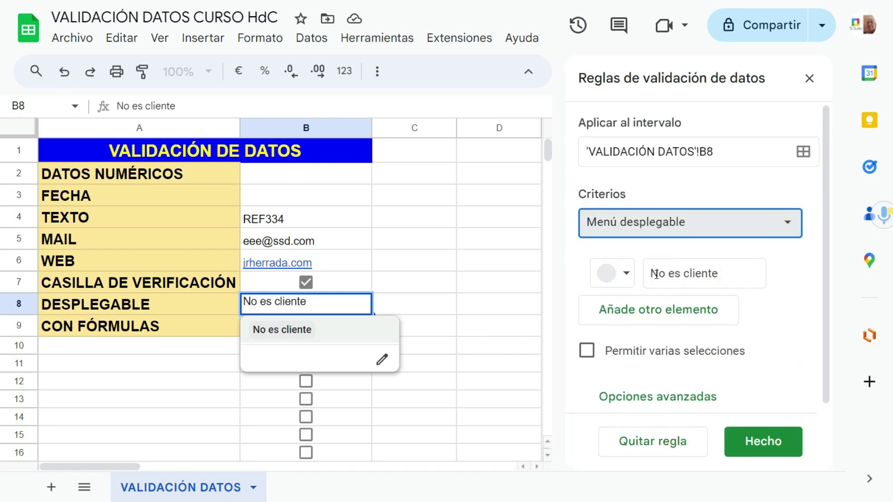
left_click_drag(652, 274, 726, 275)
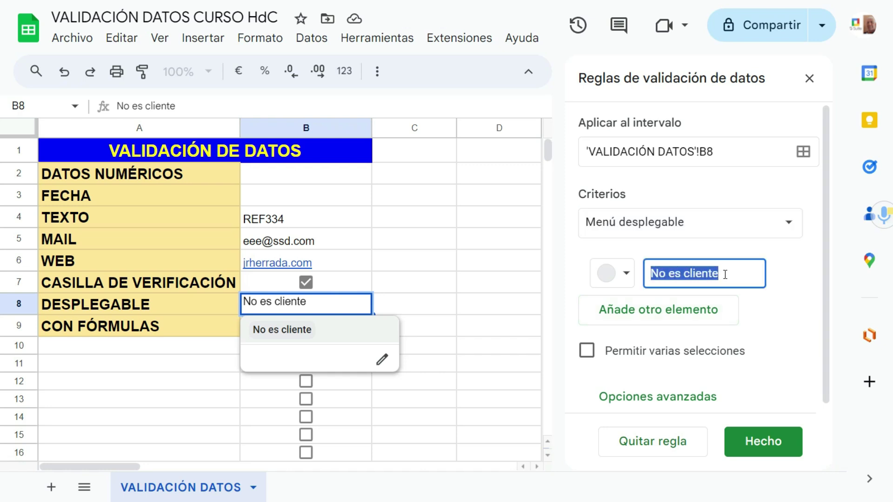
type("Experto")
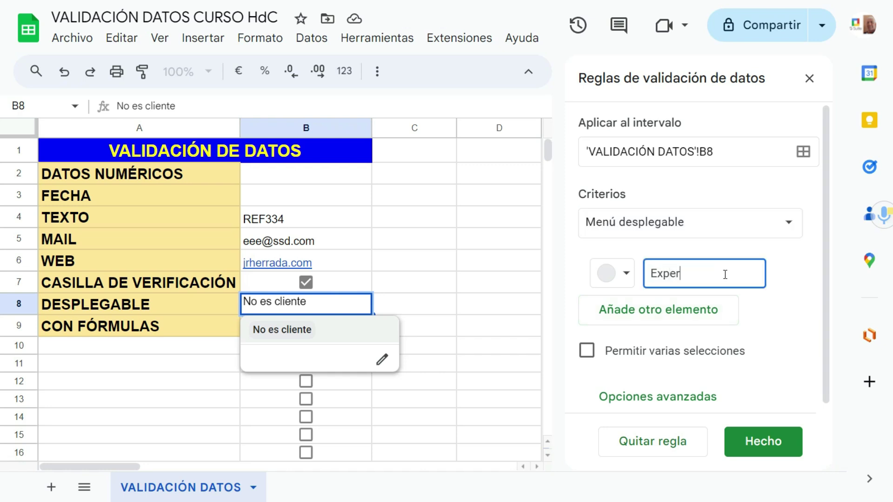
left_click(671, 321)
type("Avanzado")
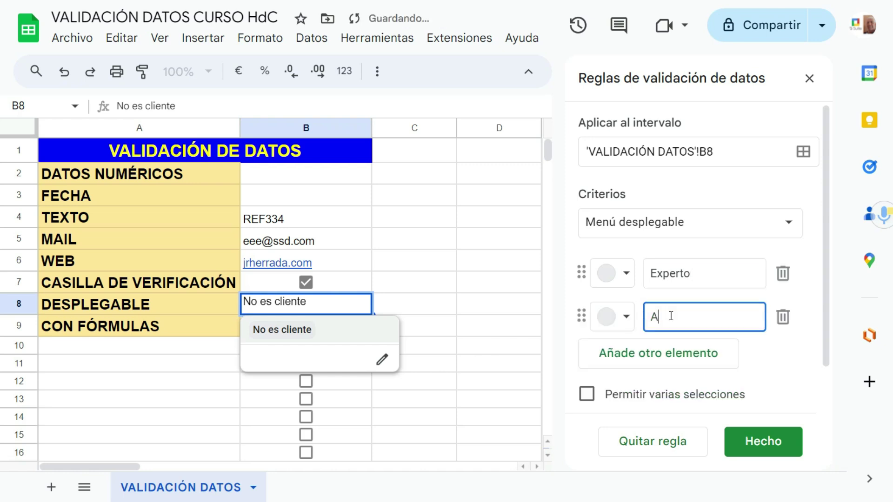
key("Return")
type("Adecuado")
key("Return")
type("Novel")
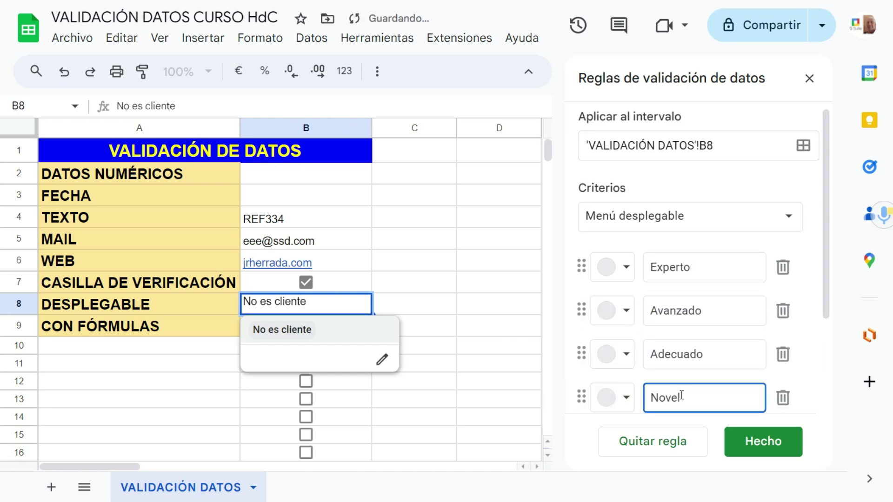
Step: Colour the items: Experto pink, Avanzado yellow, Adecuado light blue, Novel teal
left_click(624, 266)
left_click(651, 331)
left_click(626, 311)
left_click(699, 138)
left_click(627, 355)
left_click(753, 182)
left_click(627, 398)
left_click(780, 226)
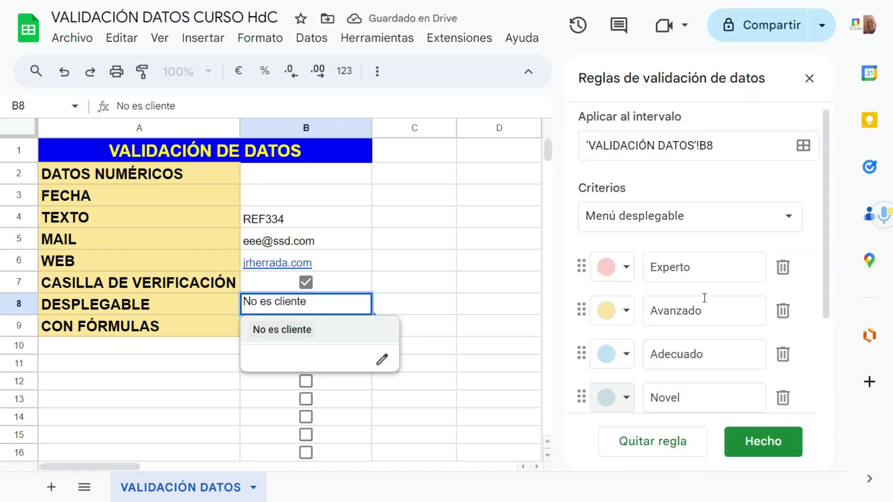
Step: Allow multiple selections in the B8 dropdown and save the rule
scroll(705, 298, "down", 3)
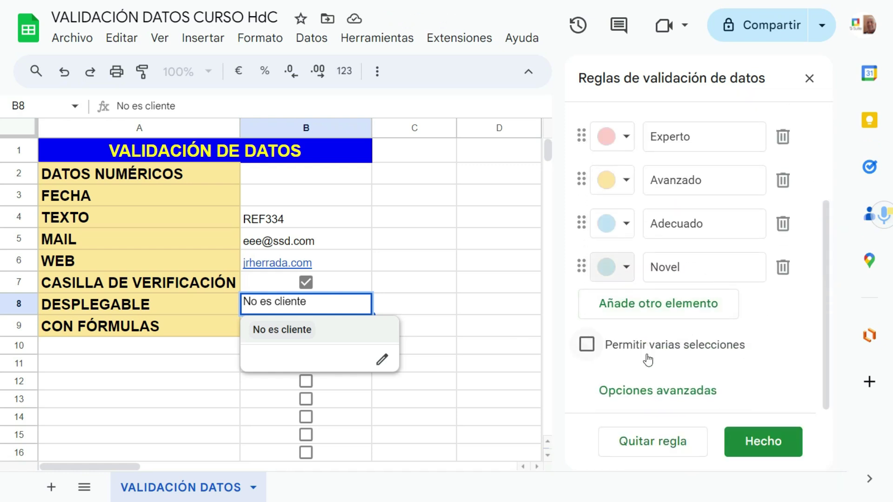
left_click(615, 350)
left_click(653, 391)
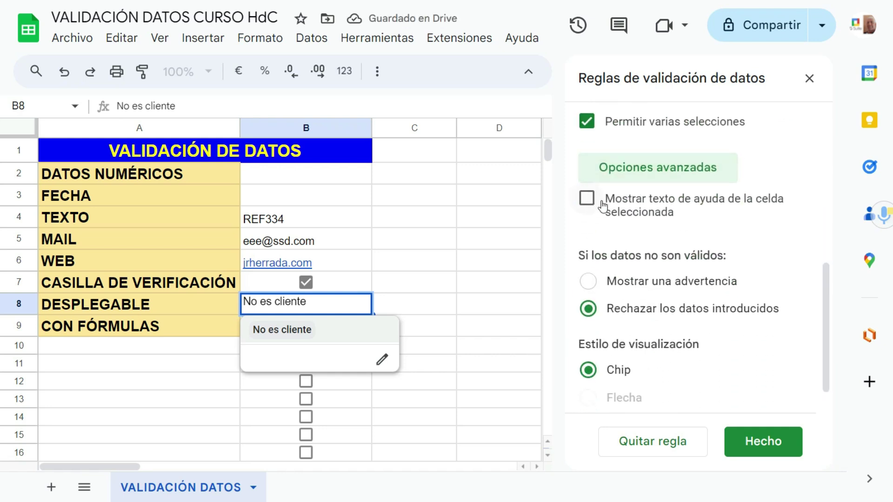
scroll(649, 307, "down", 1)
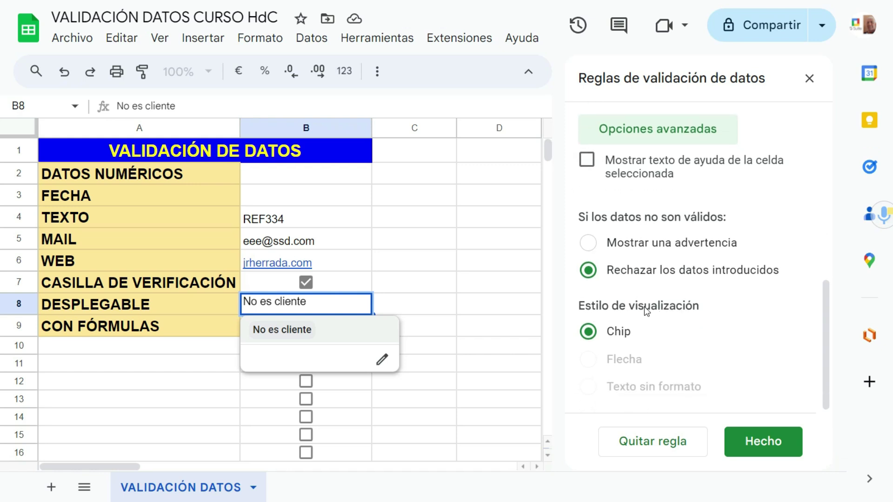
left_click(418, 309)
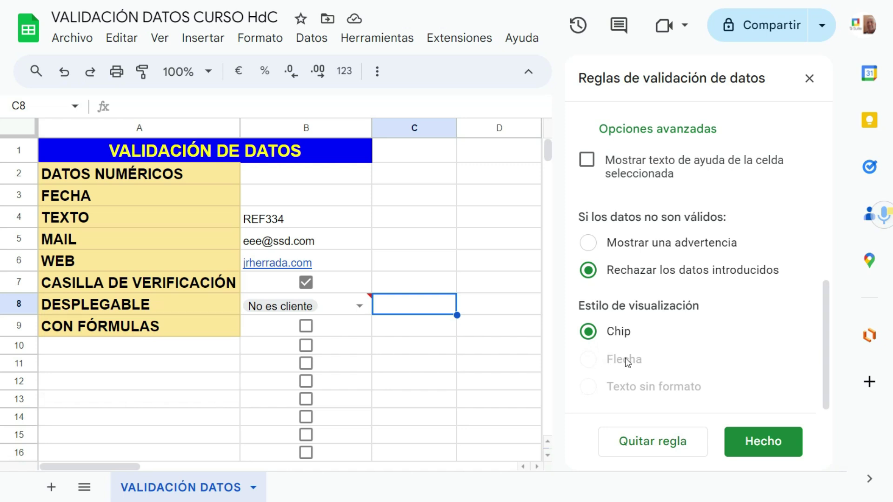
left_click(763, 441)
Step: Clear the invalid No es cliente from B8 and pick Experto from its dropdown
left_click(362, 310)
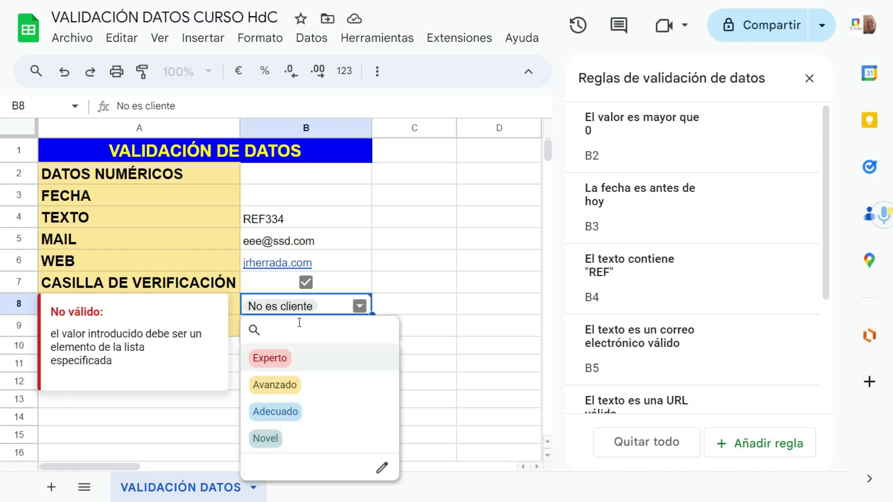
left_click(295, 307)
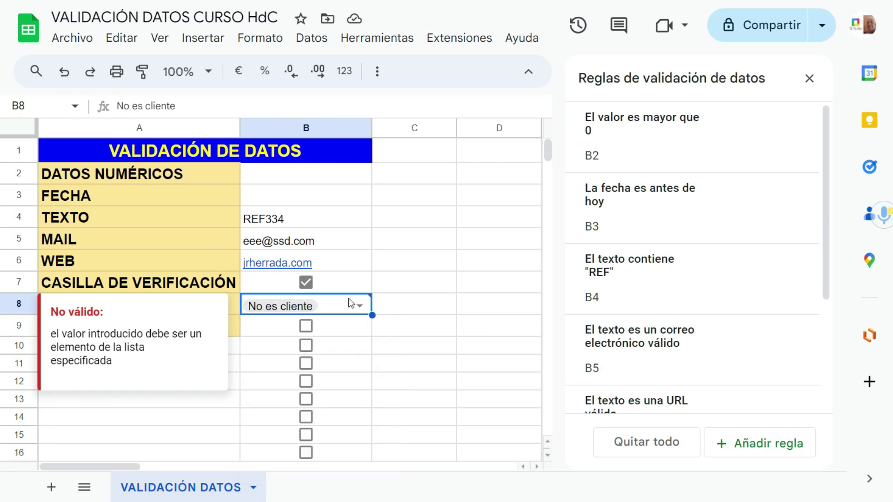
key("Delete")
left_click(360, 305)
left_click(335, 363)
key("Tab")
left_click(331, 332)
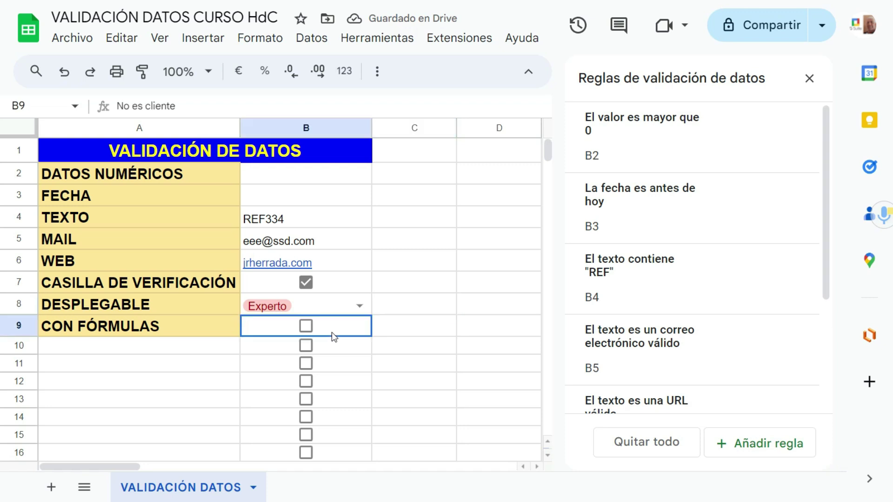
scroll(625, 325, "down", 4)
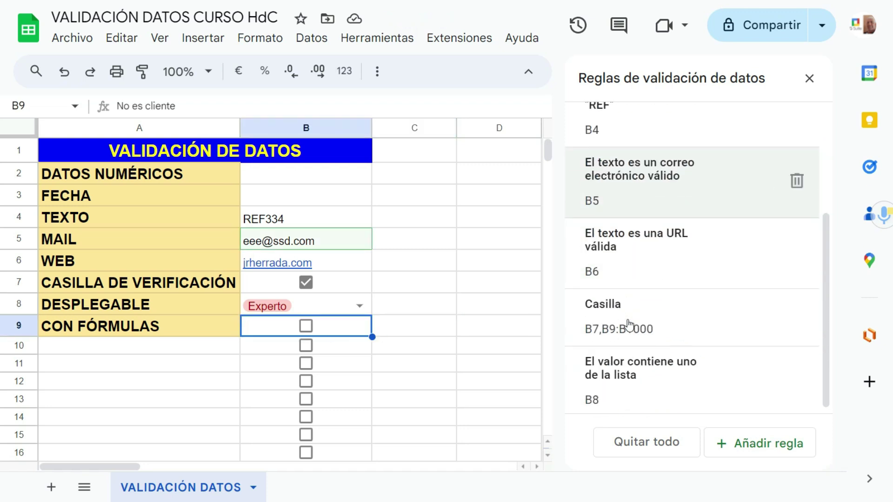
left_click(747, 450)
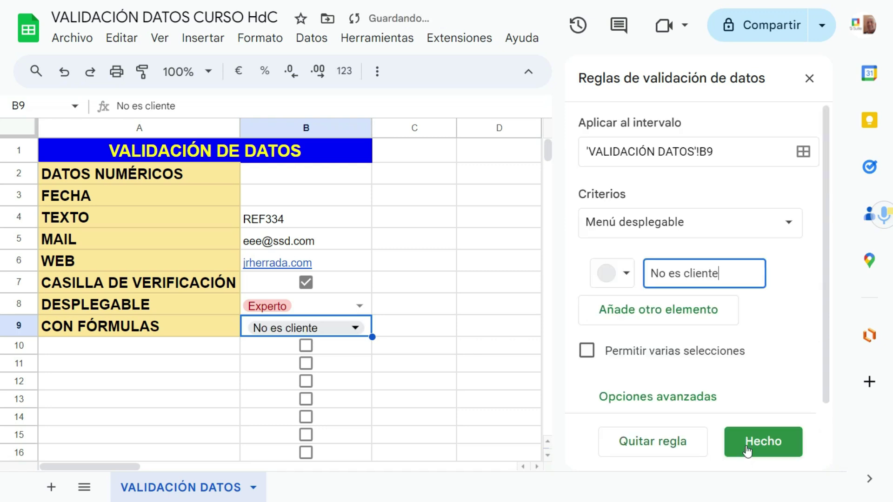
double_click(349, 326)
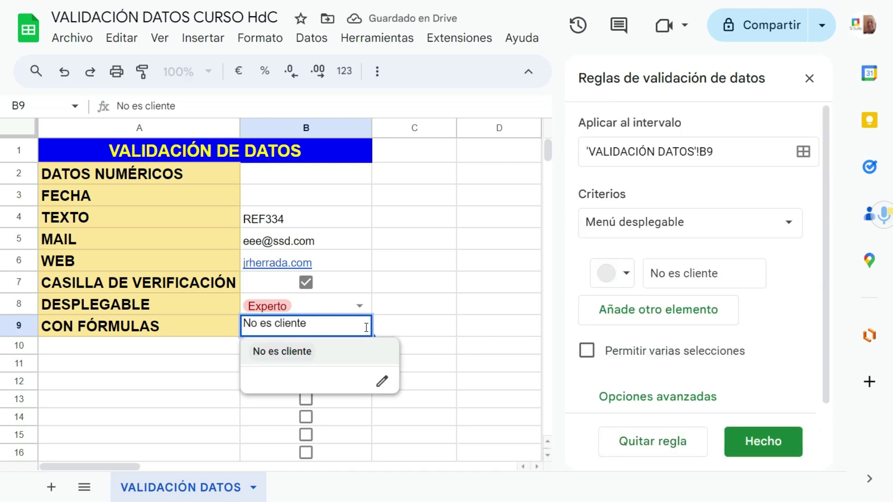
key("BackSpace")
key("BackSpace")
key("BackSpace")
key("BackSpace")
key("BackSpace")
key("BackSpace")
key("BackSpace")
key("BackSpace")
key("BackSpace")
key("BackSpace")
key("BackSpace")
key("BackSpace")
key("BackSpace")
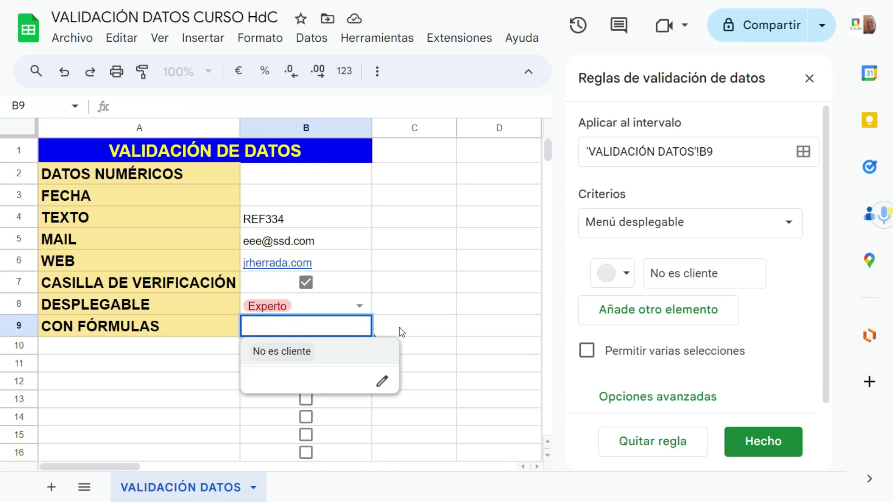
left_click(401, 331)
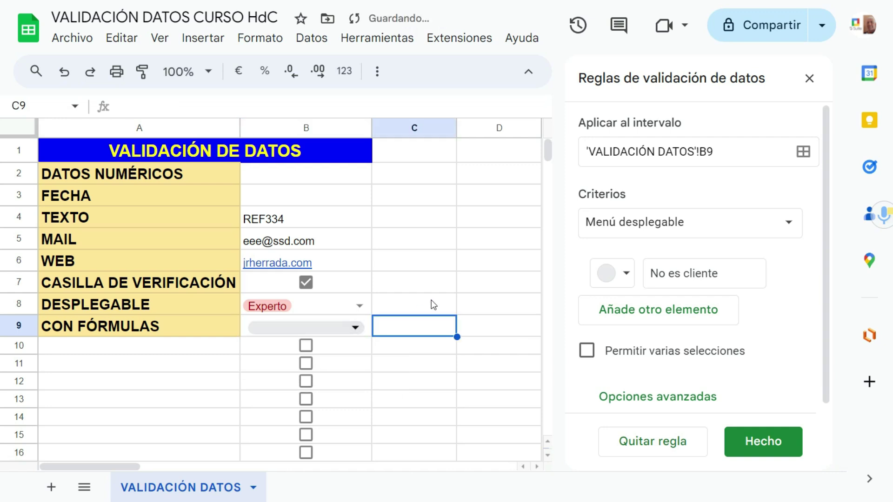
left_click(347, 327)
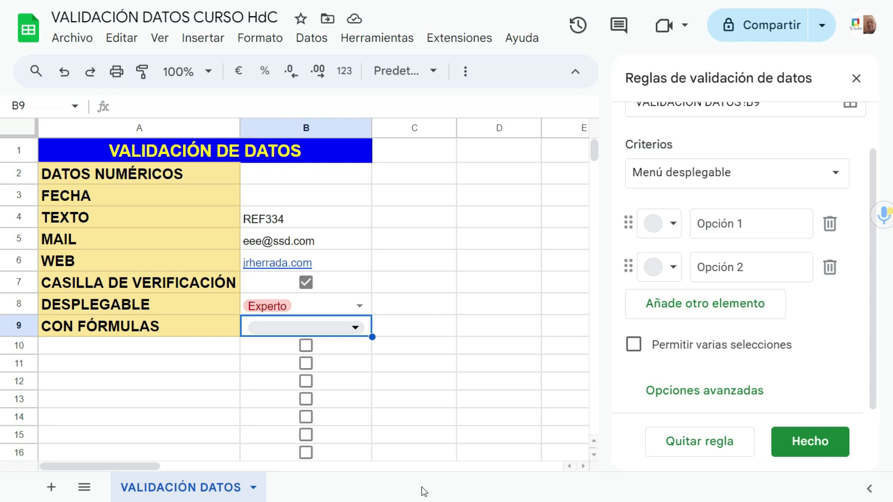
left_click(336, 184)
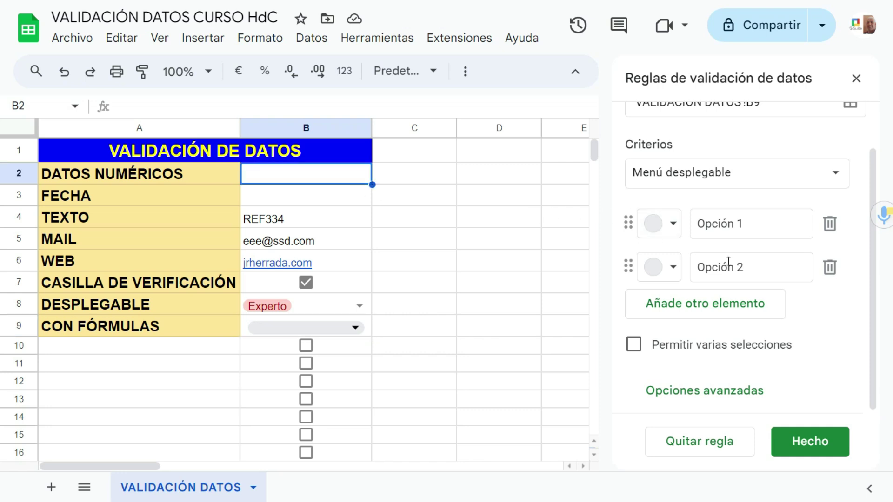
scroll(804, 289, "up", 2)
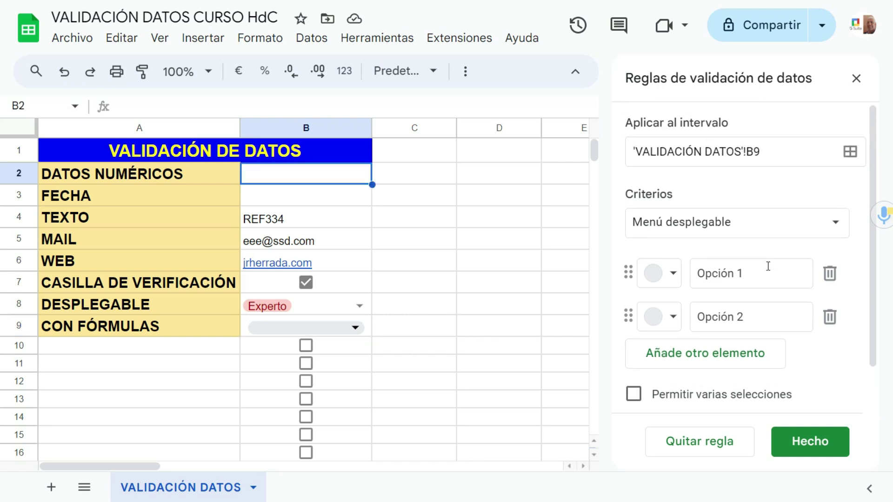
Step: Open B2's greater-than-0 rule and enter 3 in B2
left_click(797, 441)
left_click(719, 145)
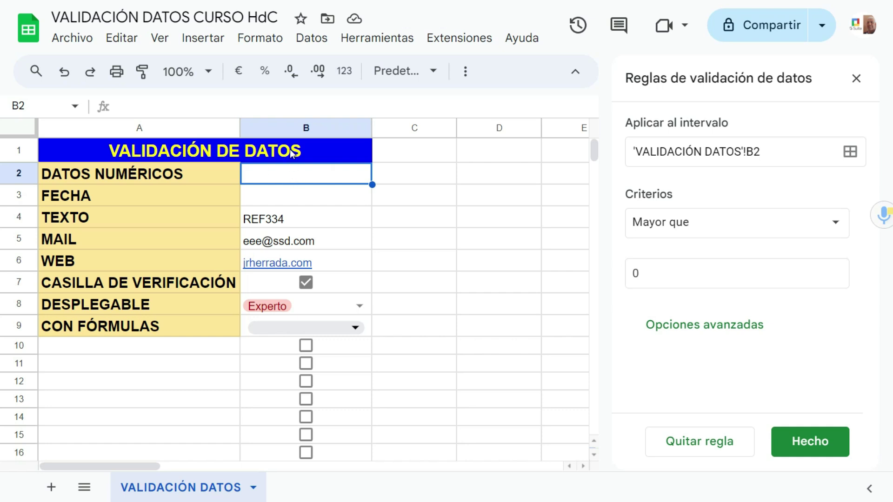
type("3")
key("Return")
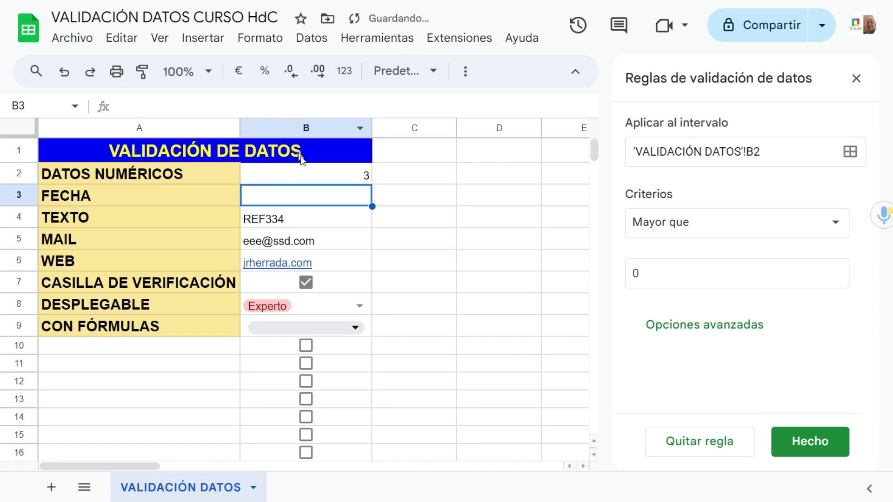
Step: Enter 0,5 in B2, then try a minus sign, which is rejected, leaving B2 empty
left_click(337, 175)
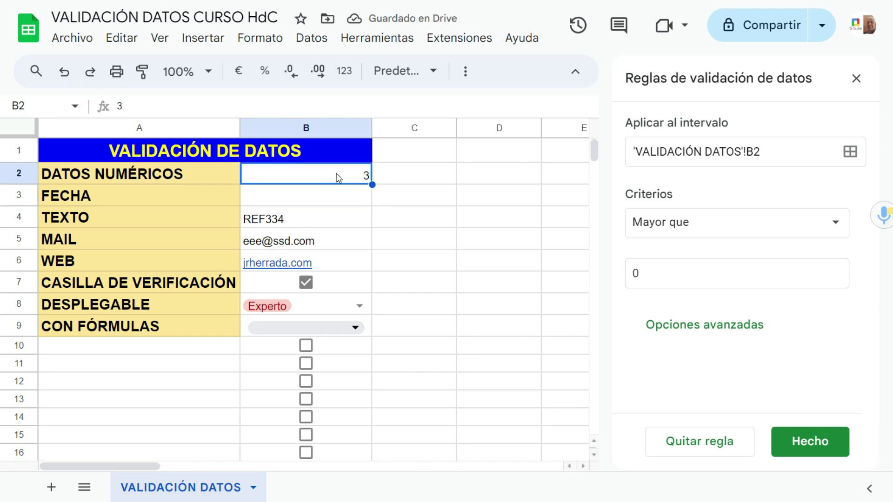
type("0,5")
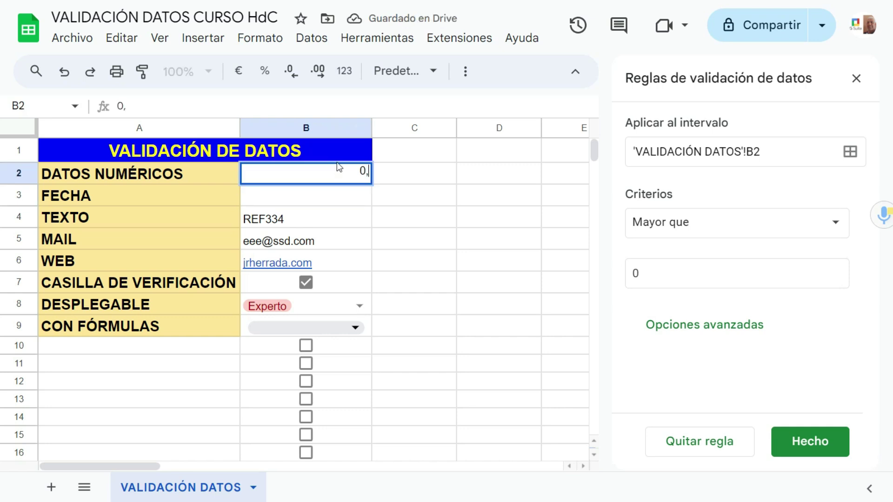
left_click(451, 216)
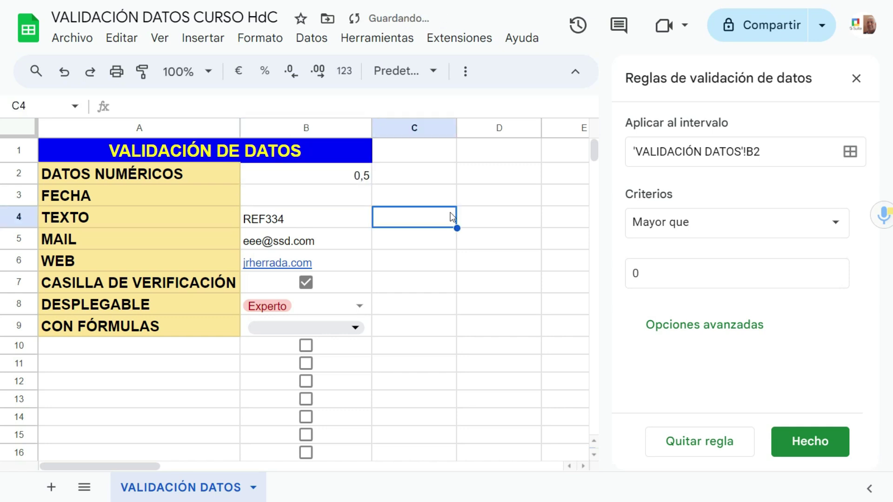
left_click(365, 179)
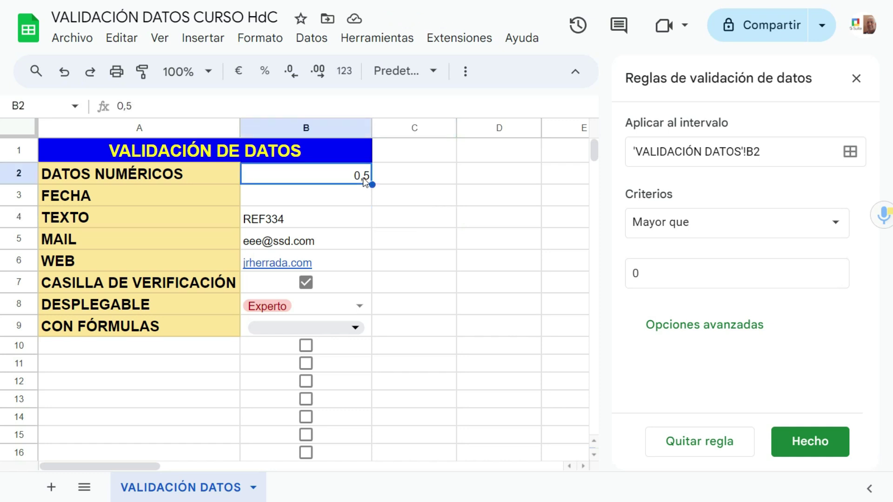
key("Delete")
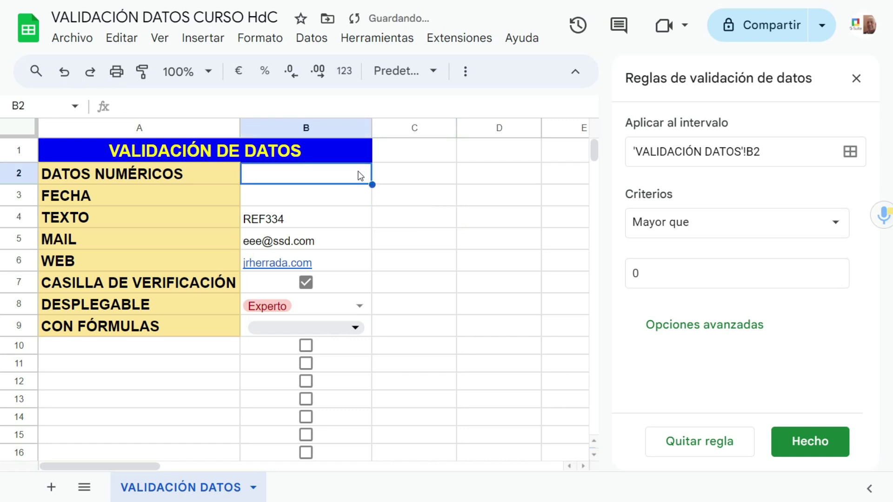
type("-")
left_click(409, 208)
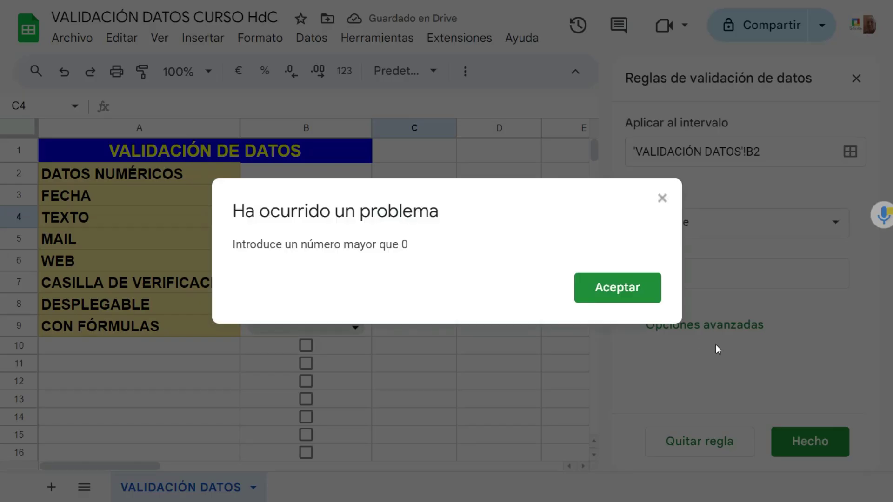
left_click(600, 285)
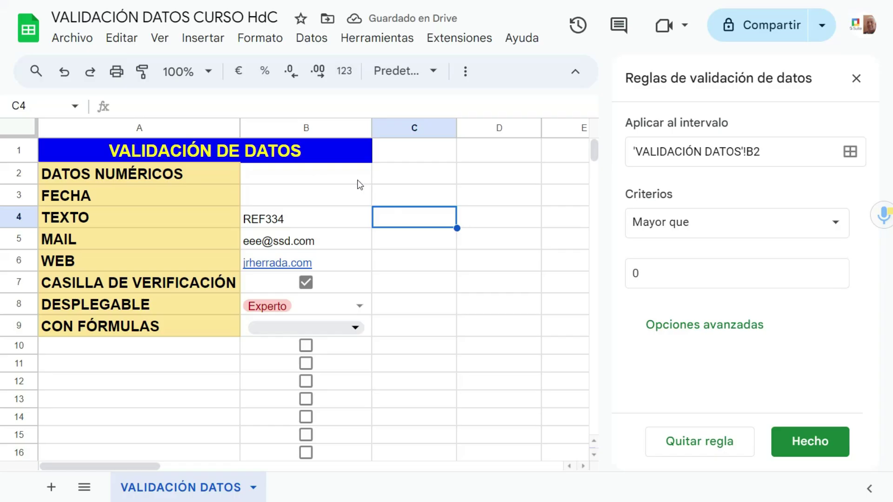
left_click(360, 181)
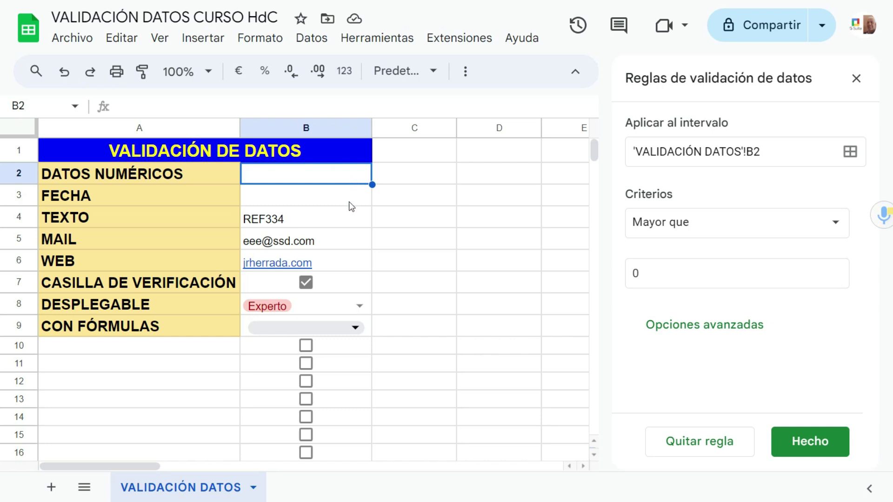
Step: Select B9 and open its validation rule from the rule list
left_click(368, 327)
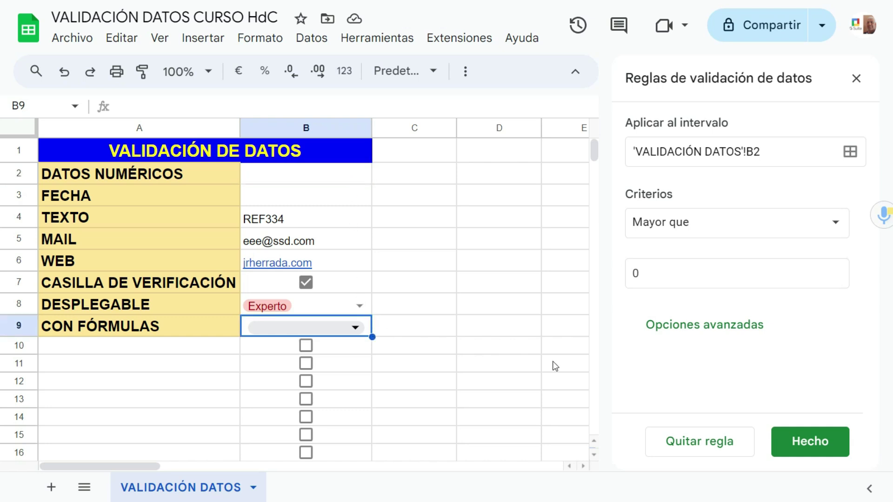
left_click(809, 448)
scroll(753, 326, "down", 5)
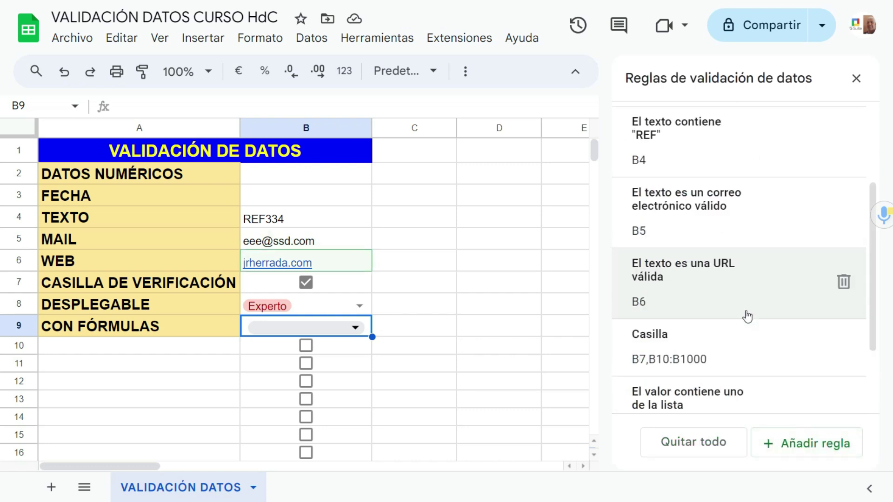
left_click(715, 391)
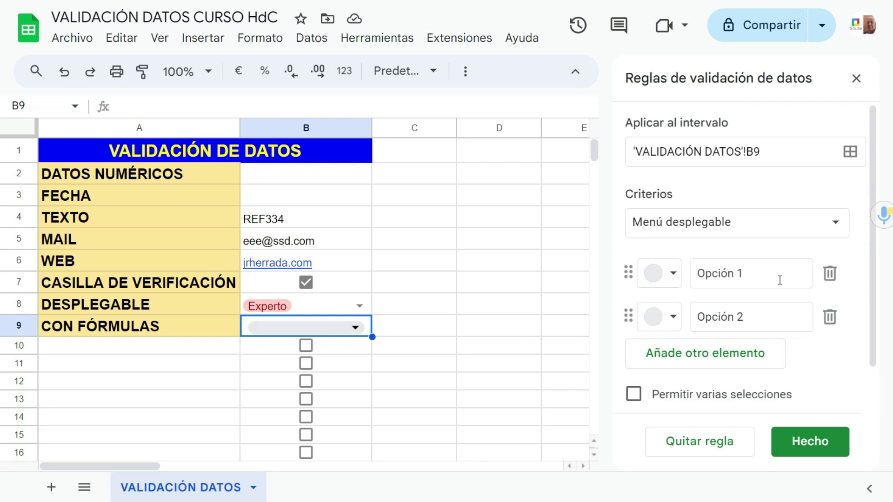
Step: Change B9's criterion to Mayor que with value 0 and save the rule
left_click(835, 225)
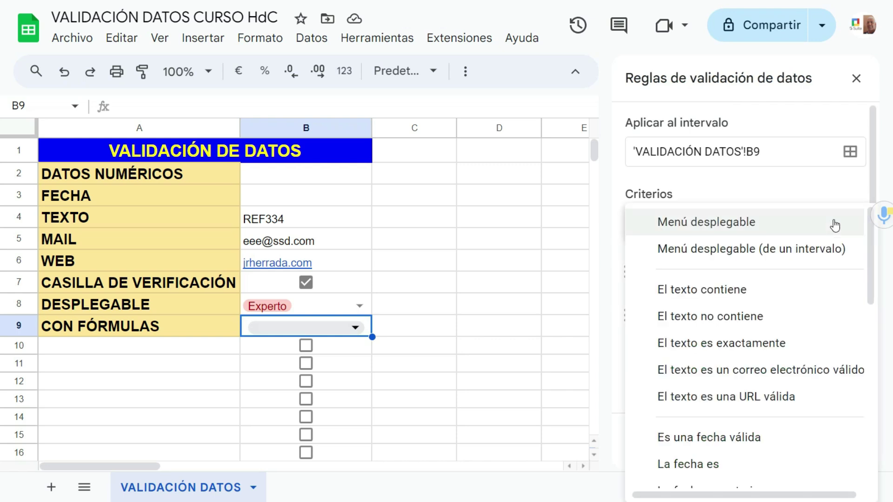
scroll(684, 300, "down", 4)
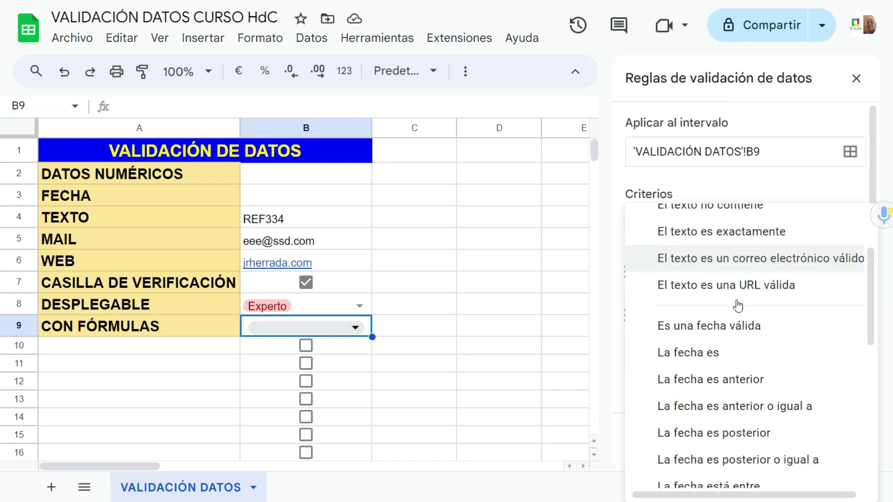
scroll(731, 307, "down", 5)
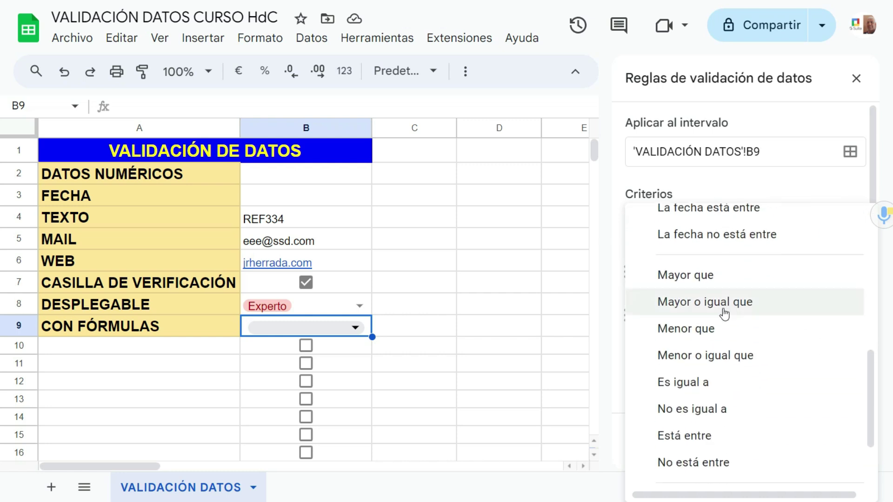
left_click(700, 280)
left_click(649, 273)
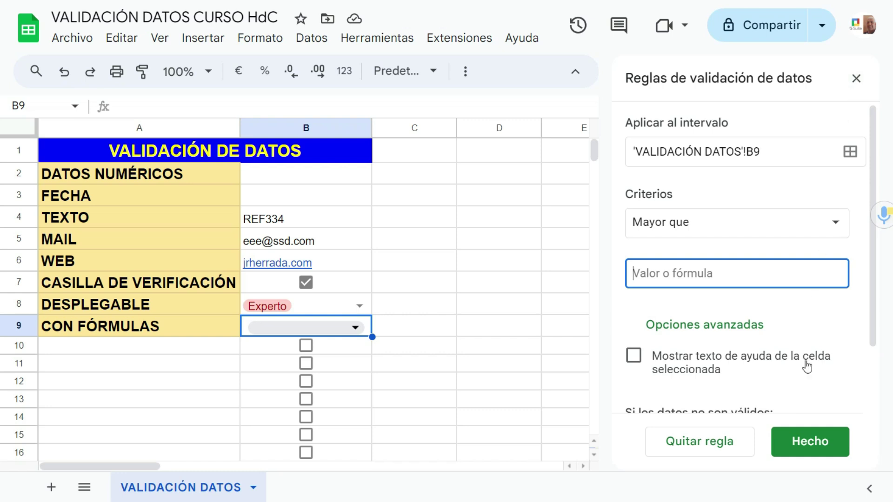
left_click(804, 454)
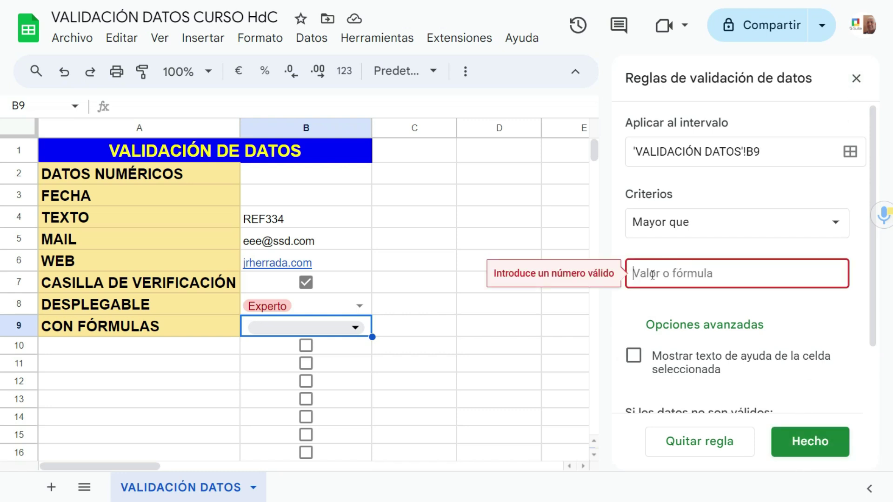
left_click(663, 286)
type("0")
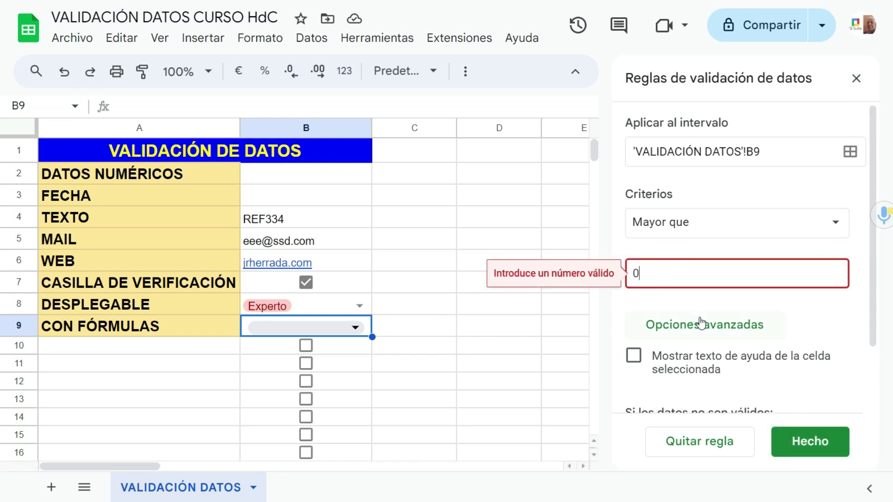
left_click(806, 442)
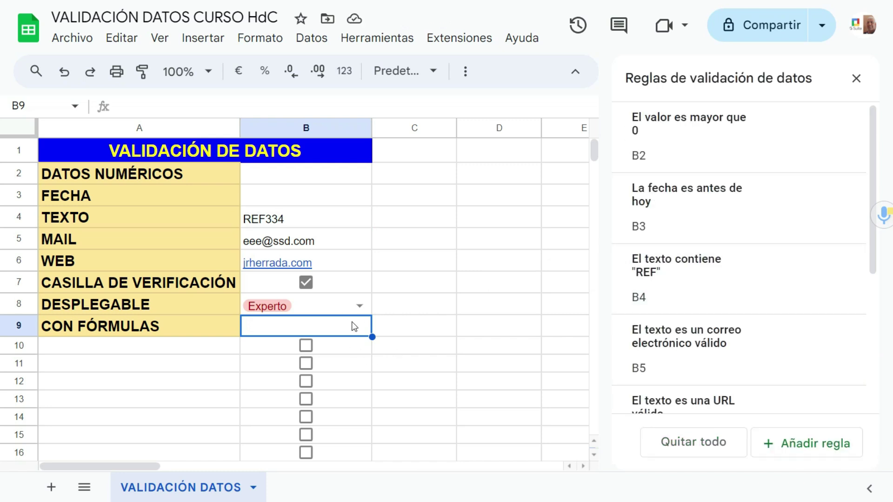
left_click(441, 331)
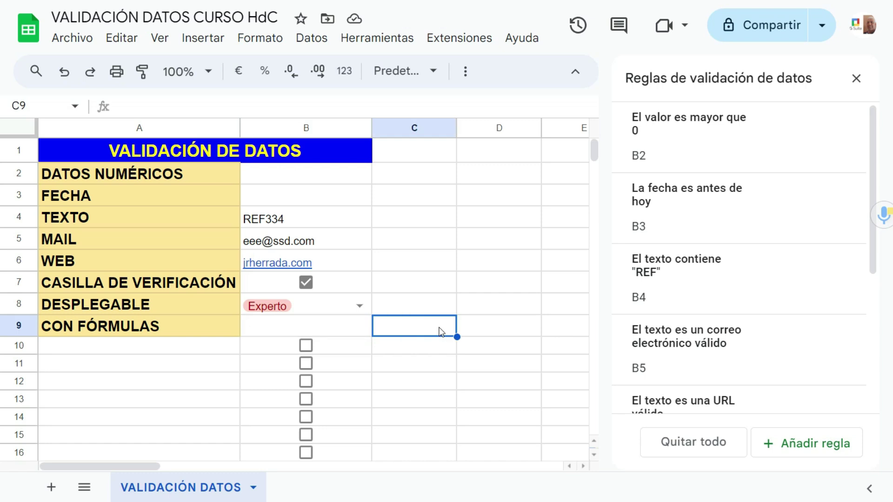
left_click(343, 330)
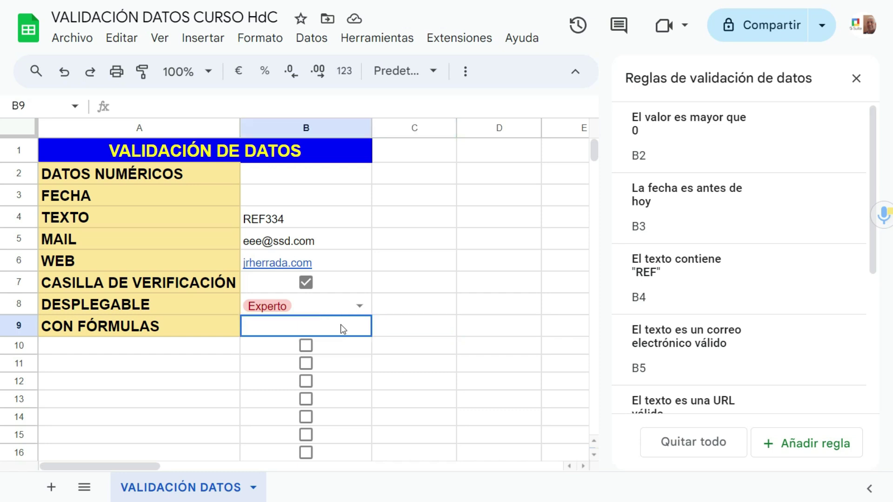
left_click(421, 333)
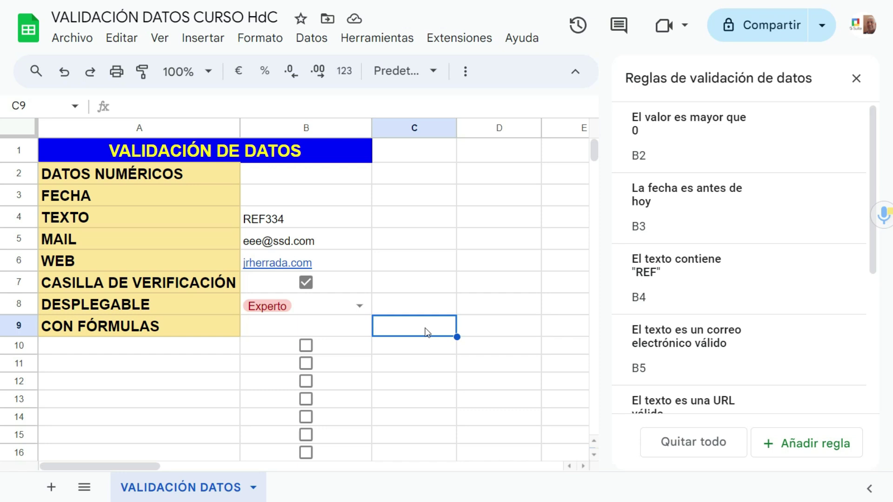
type("=")
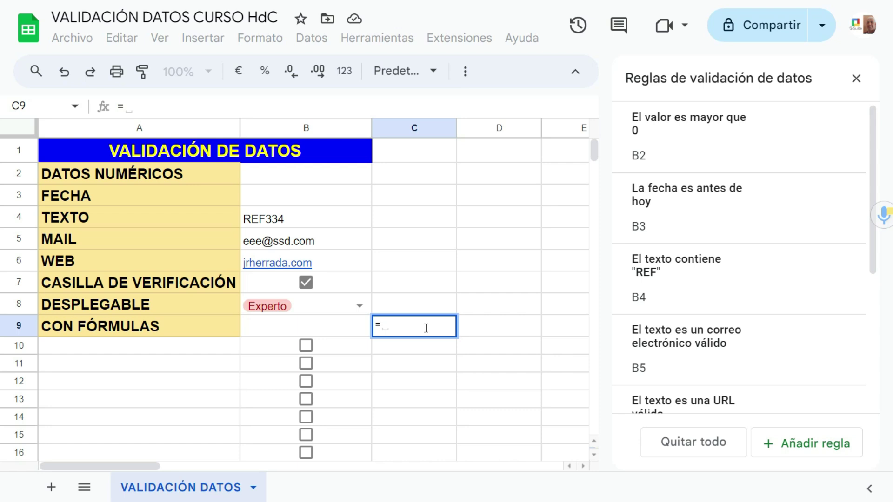
type("redo")
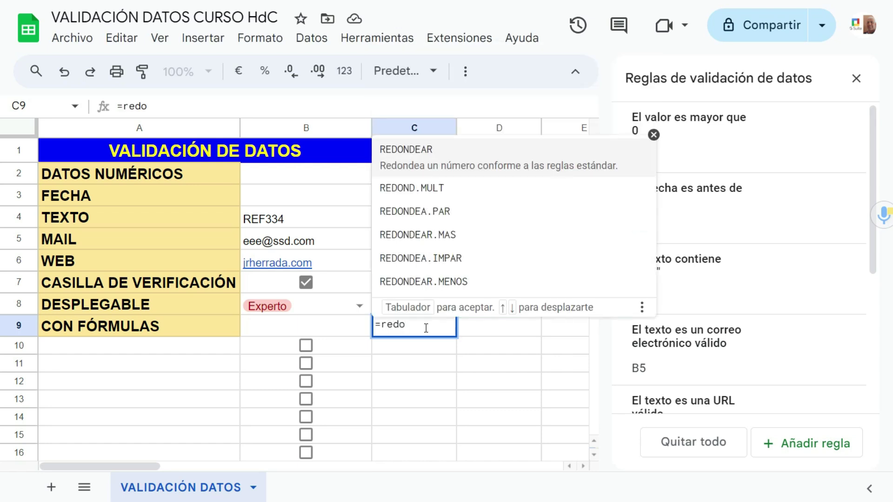
Step: Enter =REDONDEAR.MENOS(B9) in C9 and put 34,6 into B9
left_click(432, 268)
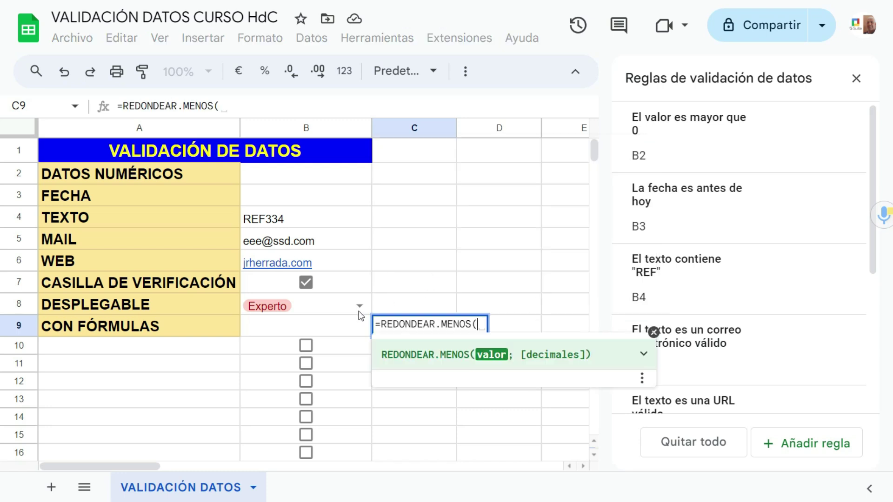
left_click(334, 331)
key("Return")
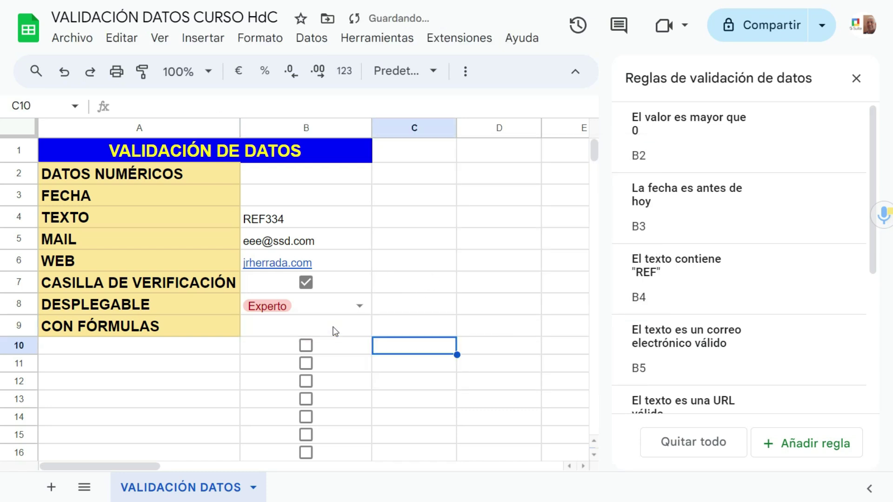
left_click(345, 333)
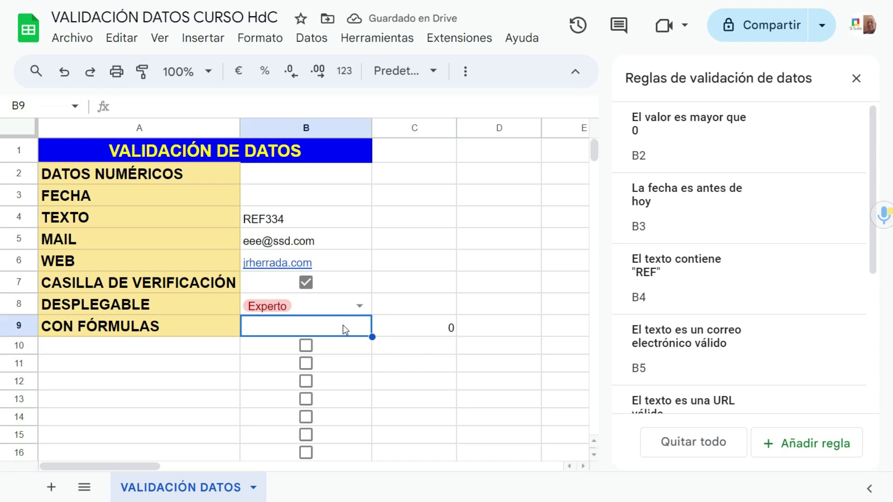
type("34,6")
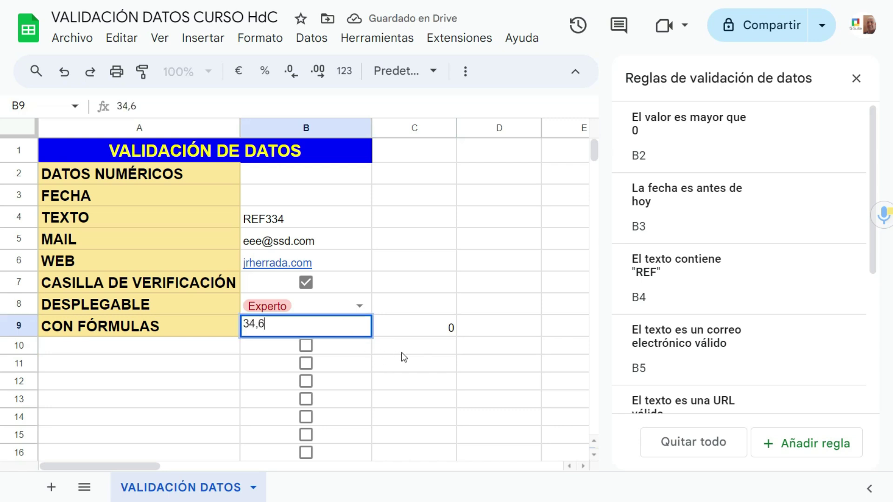
left_click(401, 353)
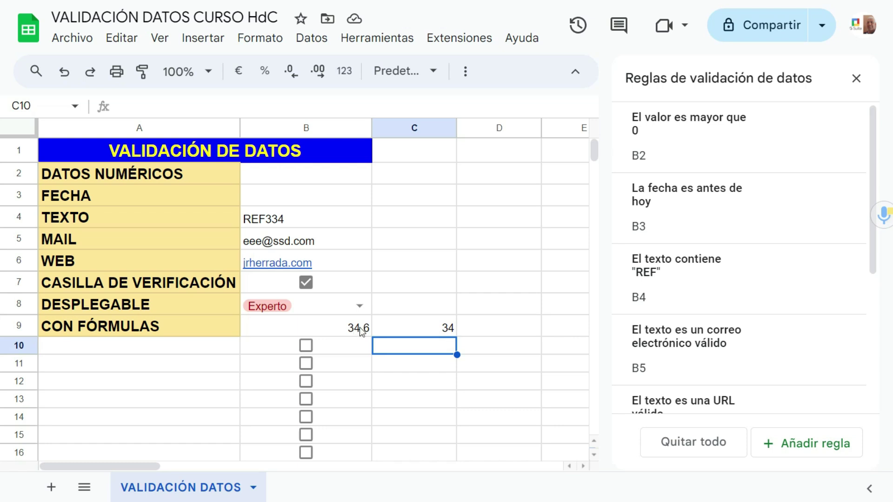
Step: Change C9's formula to =REDONDEAR.MAS(B9) so it returns 35
left_click(418, 332)
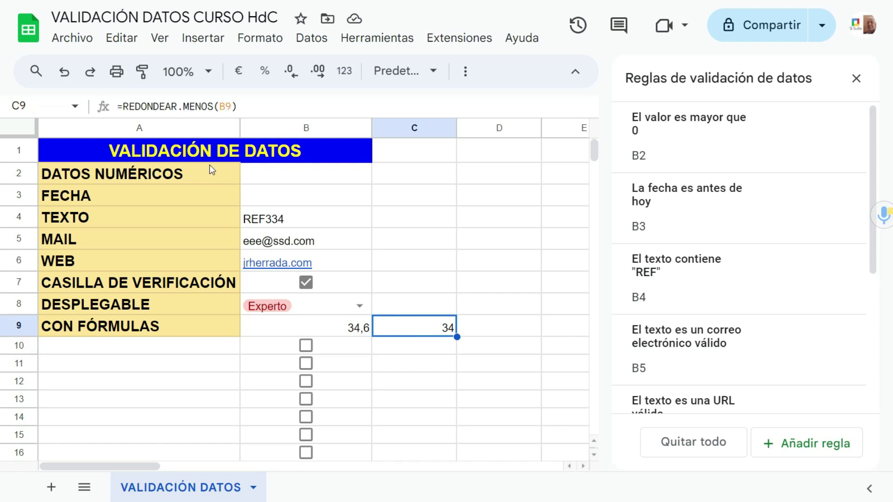
left_click_drag(183, 107, 211, 107)
type("mas")
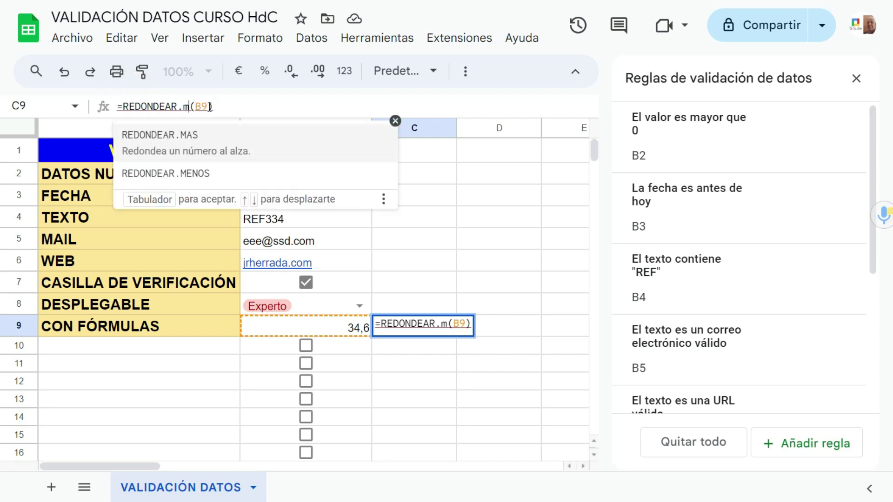
key("Return")
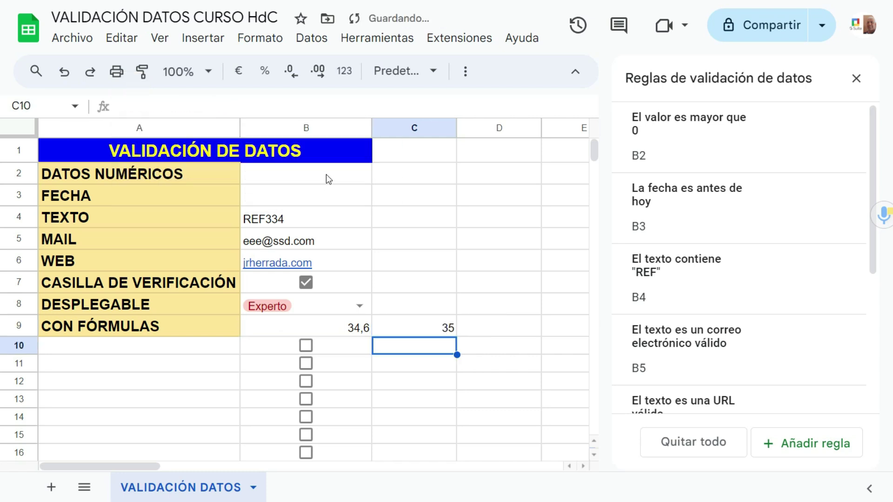
left_click(447, 332)
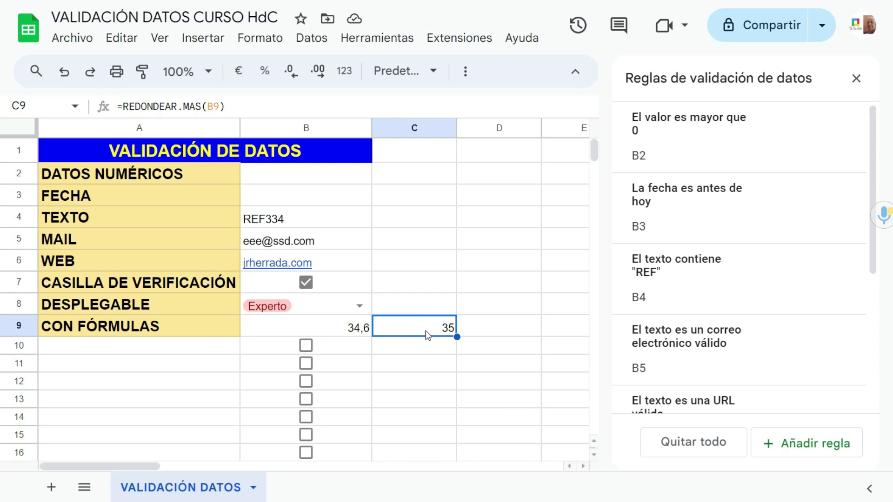
Step: Extend C9's formula with =B9 so it checks whether B9 is a whole number
left_click(234, 106)
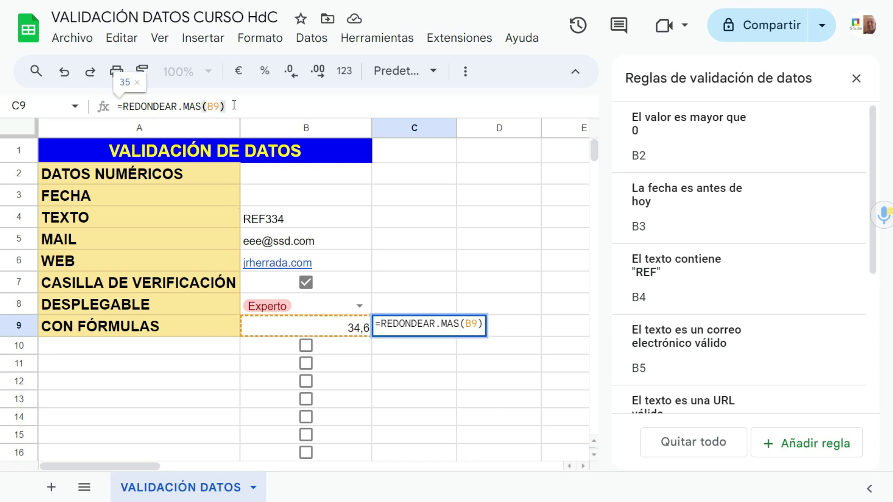
type("=")
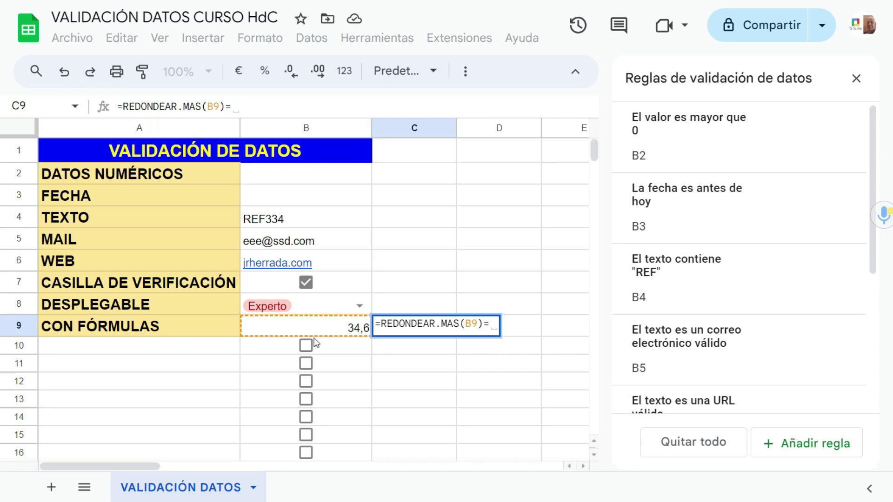
left_click(315, 323)
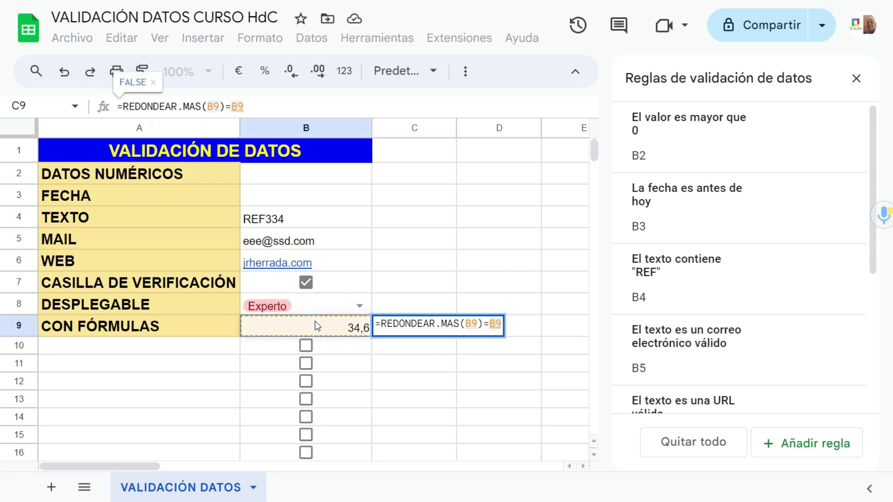
key("Return")
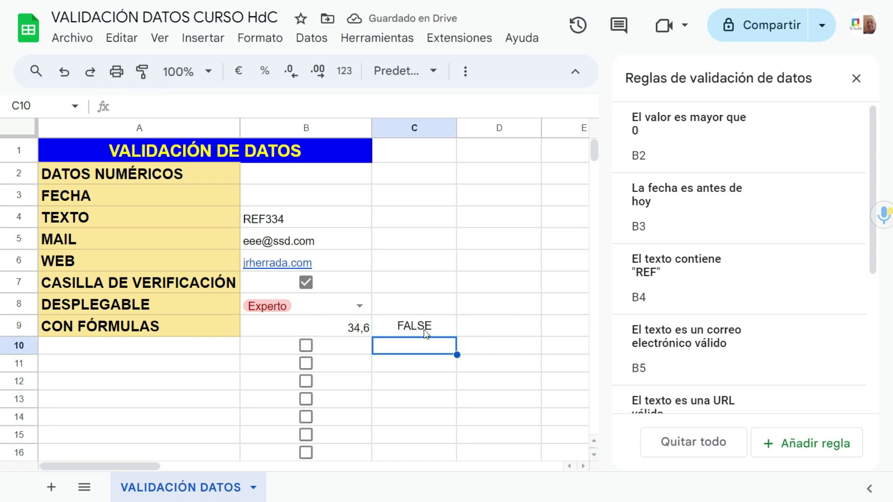
Step: Try 35,6 in B9, undo it, then set B9 to 35 so C9 reads TRUE
left_click(352, 331)
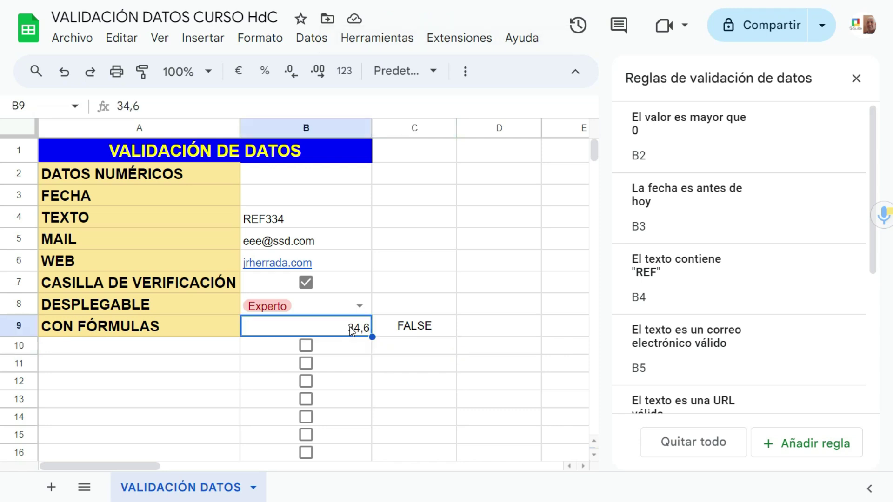
type("35,6")
left_click(393, 346)
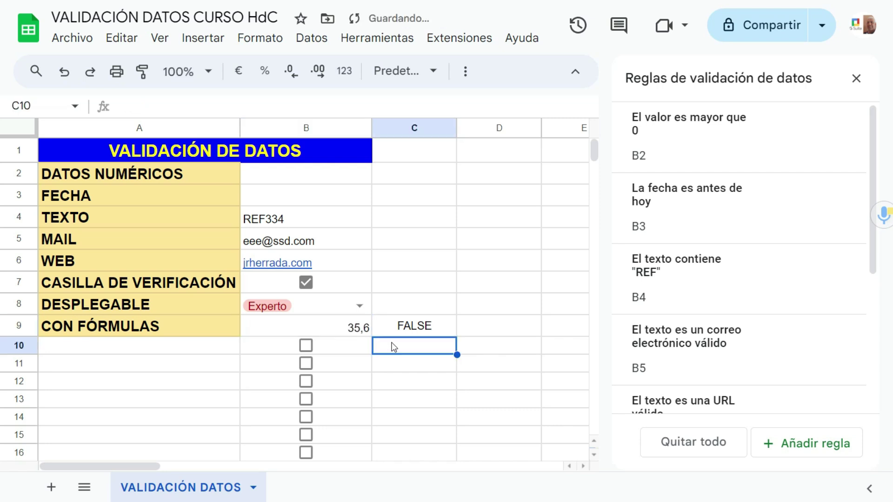
key("ctrl+z")
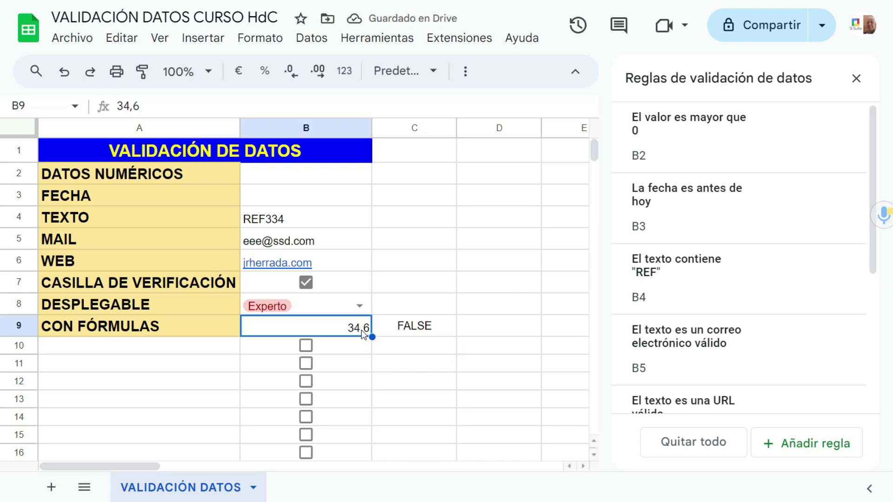
type("35")
left_click(403, 360)
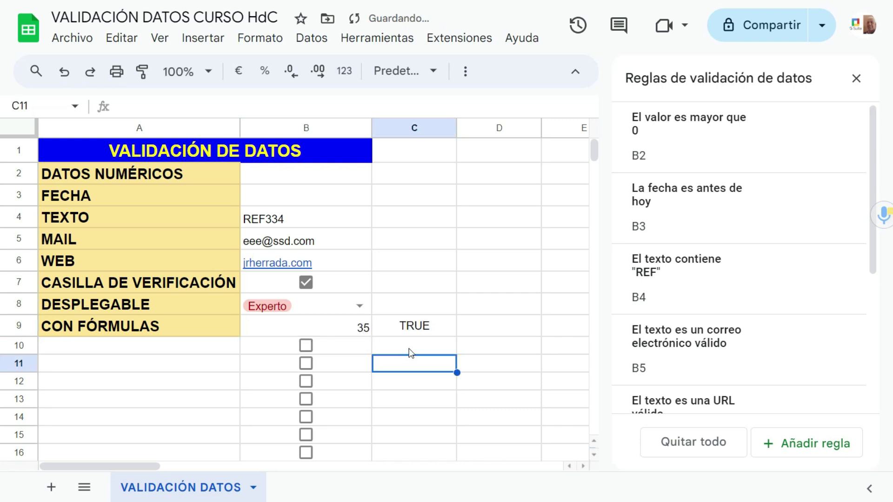
left_click(422, 327)
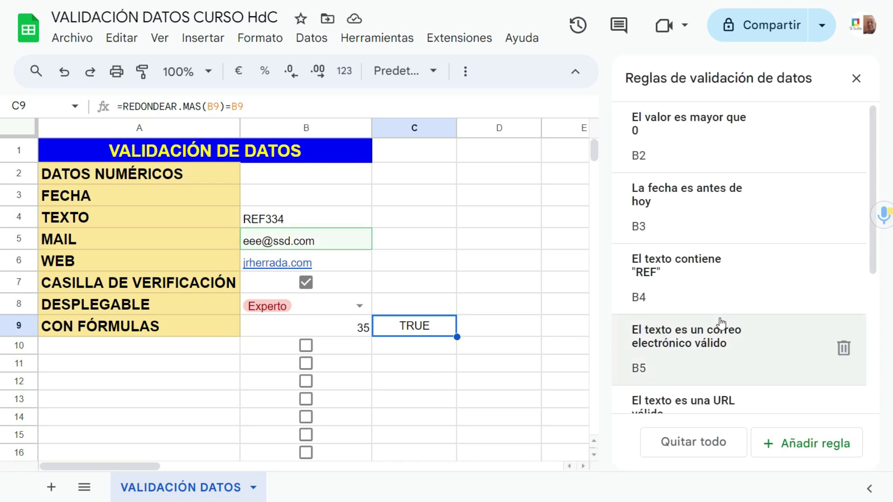
scroll(720, 323, "down", 5)
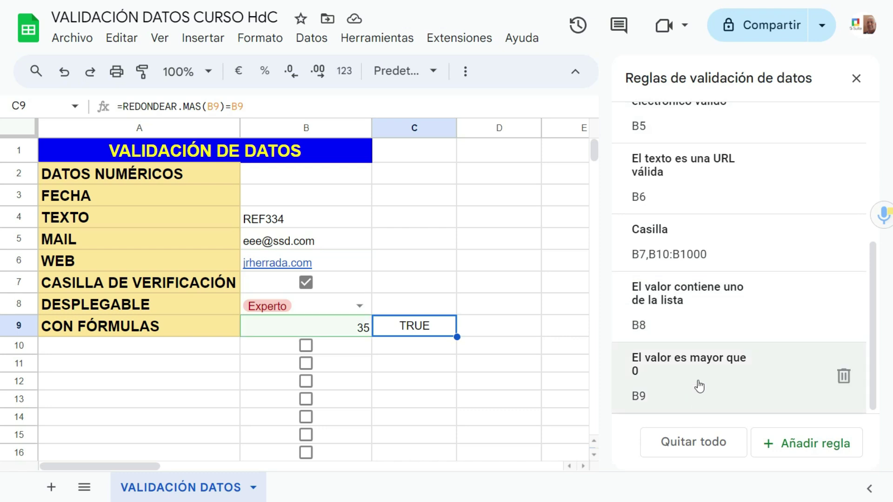
left_click(699, 387)
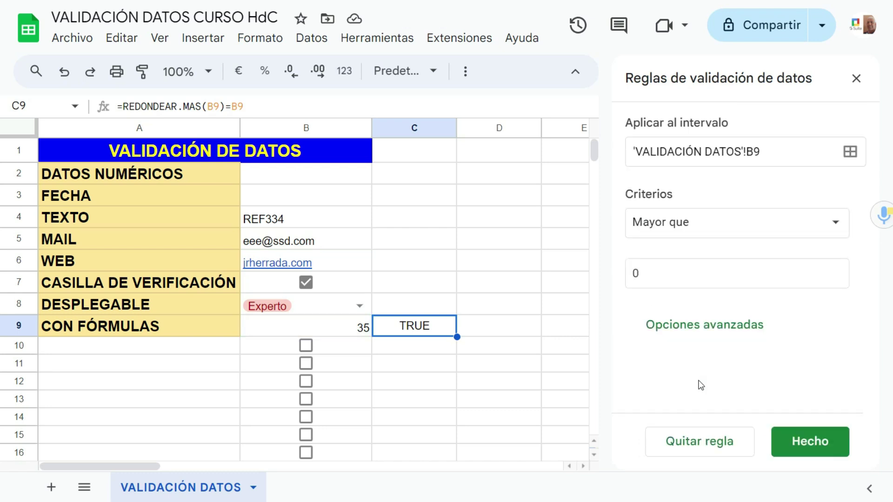
left_click(728, 235)
scroll(726, 236, "down", 3)
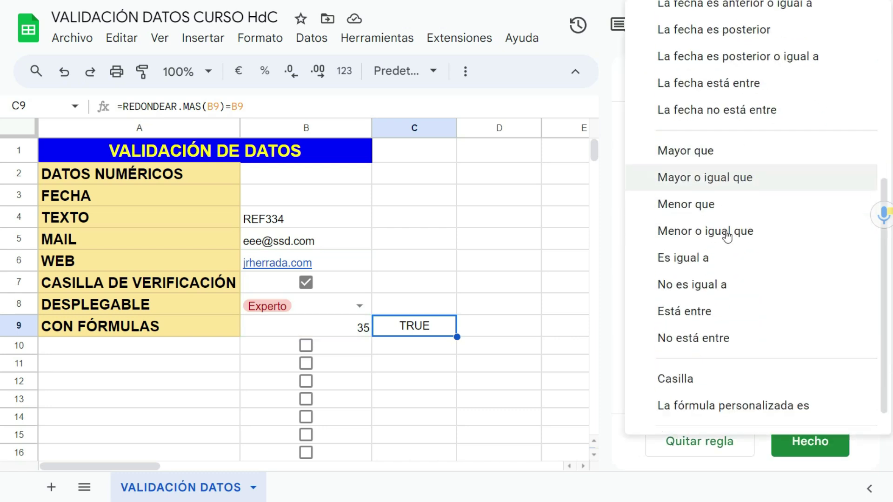
left_click(706, 391)
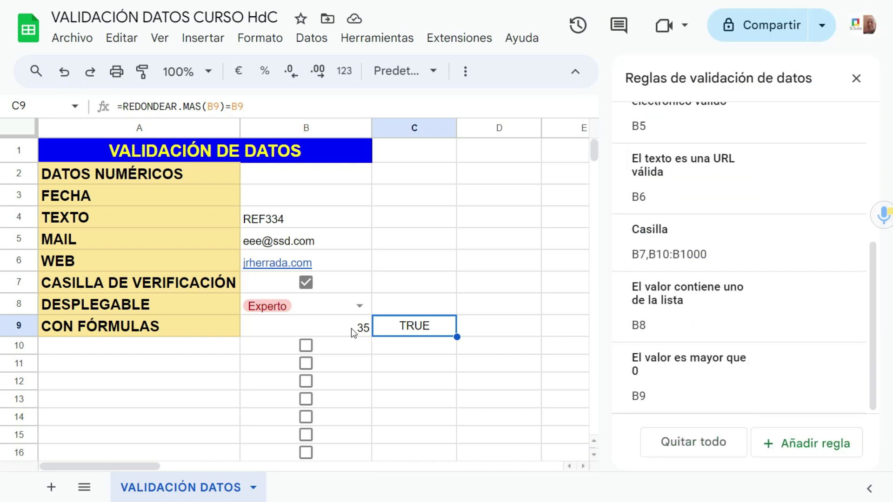
left_click(353, 331)
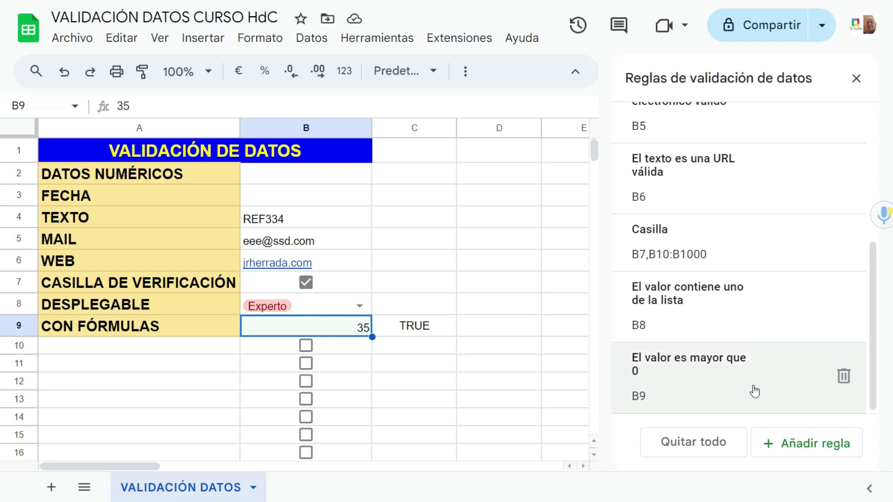
Step: Delete B9's greater-than-0 rule and B8's dropdown rule, then enter -4 in B9
left_click(844, 384)
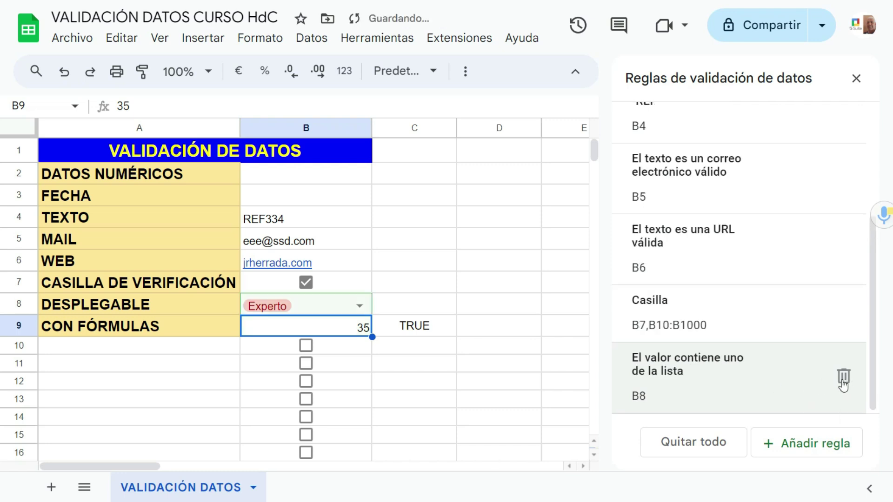
left_click(844, 385)
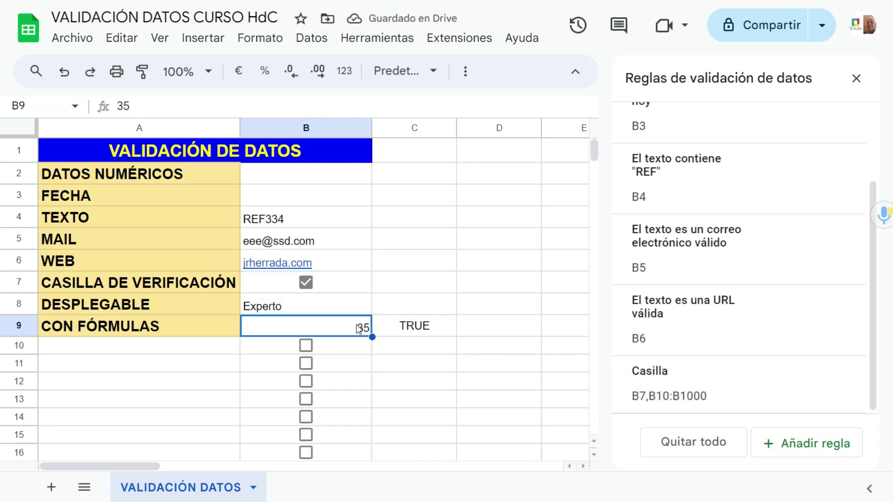
key("Delete")
type("-4")
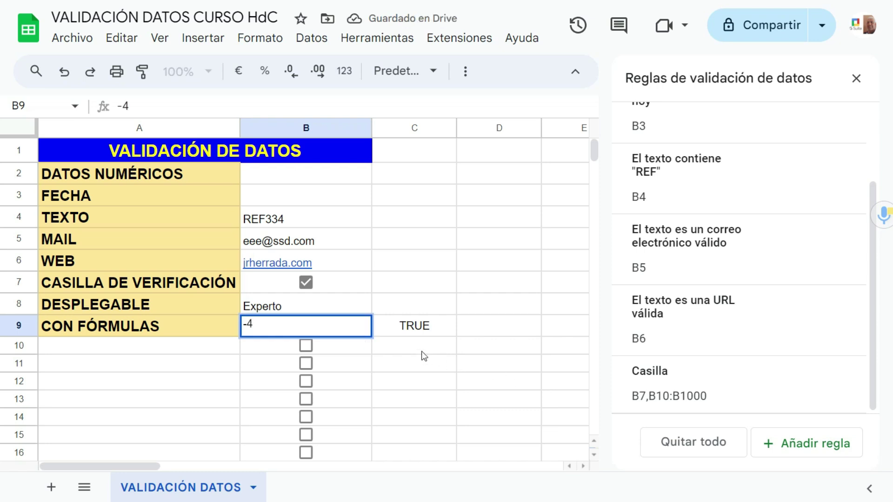
left_click(423, 355)
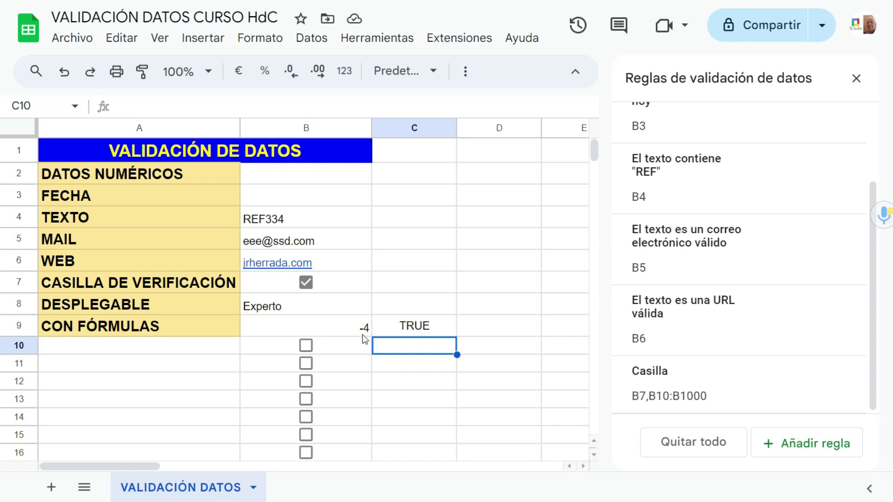
Step: Rewrite C9's formula as =Y(REDONDEAR.MAS(B9)=B9;B9>0), which returns FALSE for -4
left_click(415, 328)
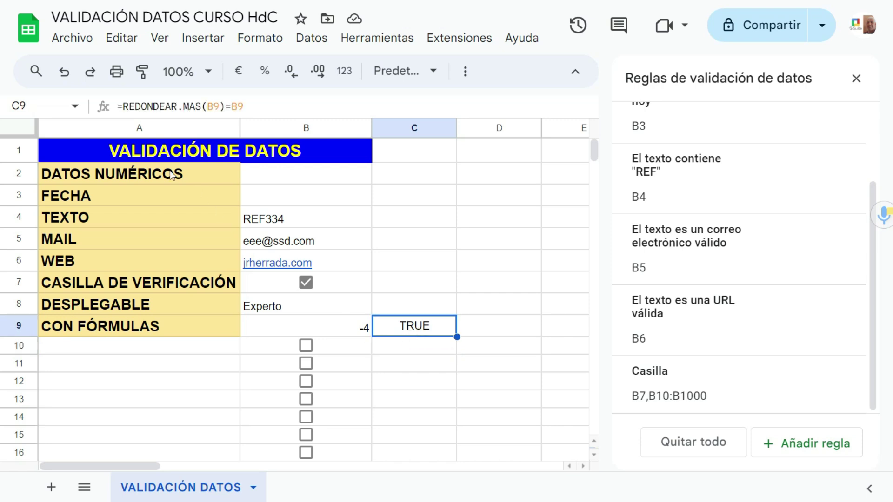
left_click(126, 107)
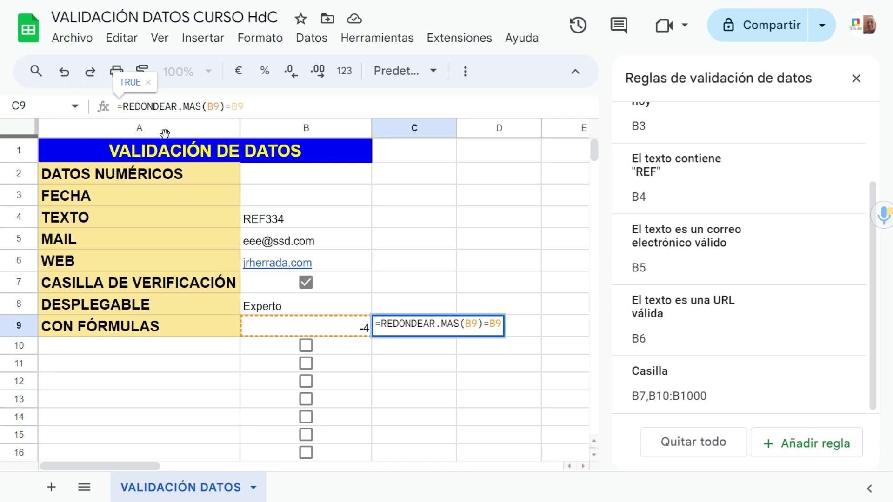
type("y")
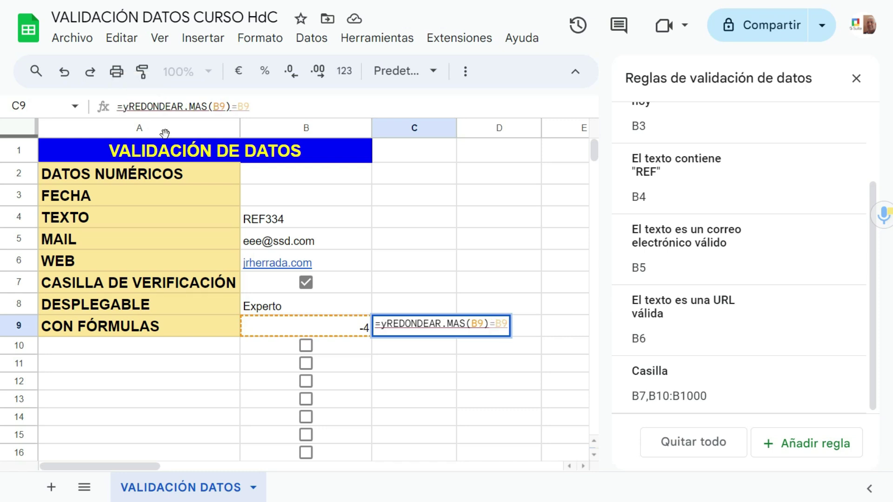
type("(")
left_click(263, 108)
type(";")
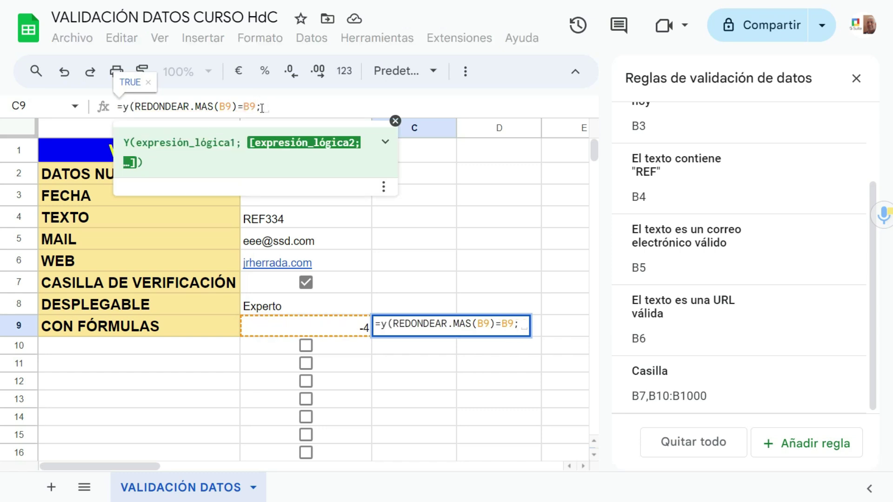
left_click(319, 331)
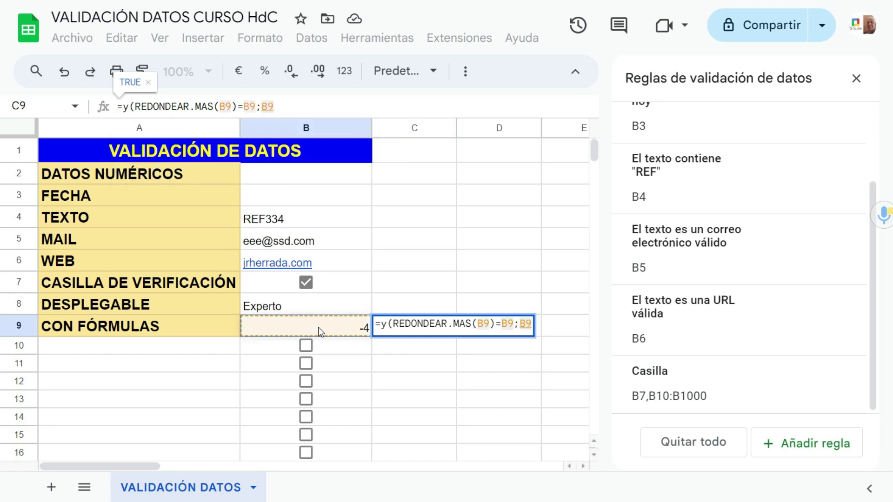
type(">0")
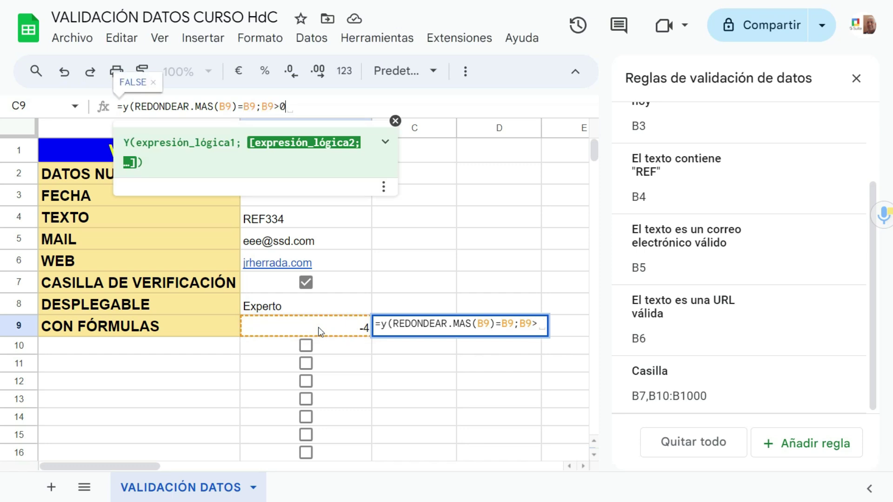
type(")")
key("Return")
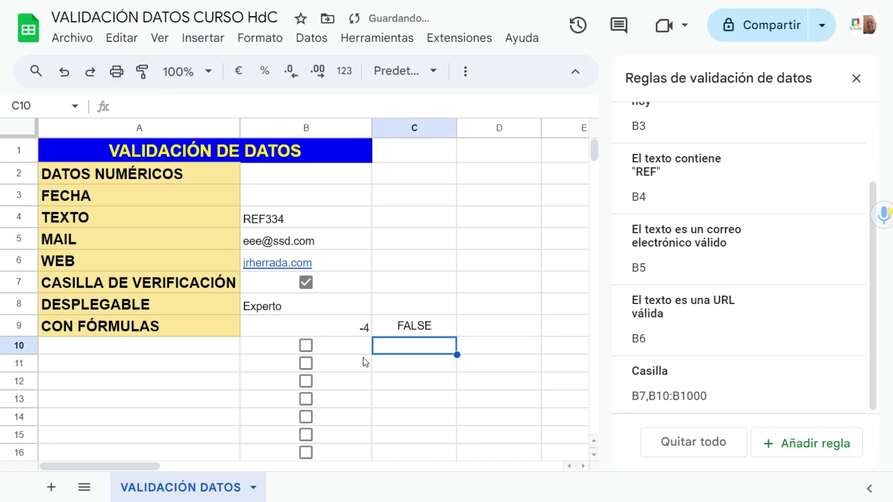
left_click(358, 333)
left_click(429, 329)
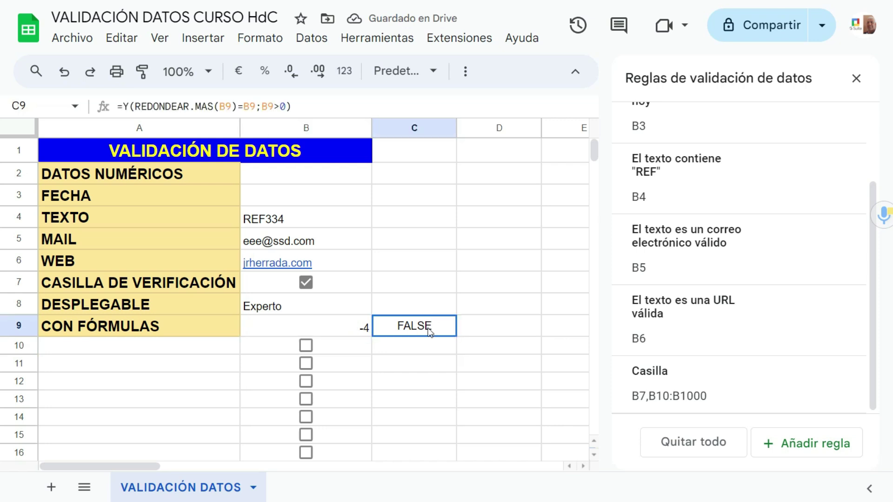
Step: Enter 23 then -23 in B9, seeing C9 turn TRUE then FALSE
left_click(361, 328)
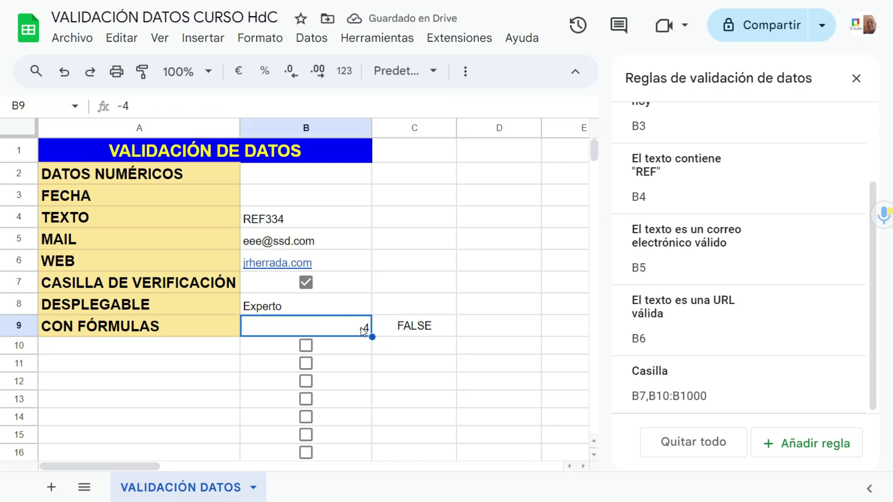
type("23")
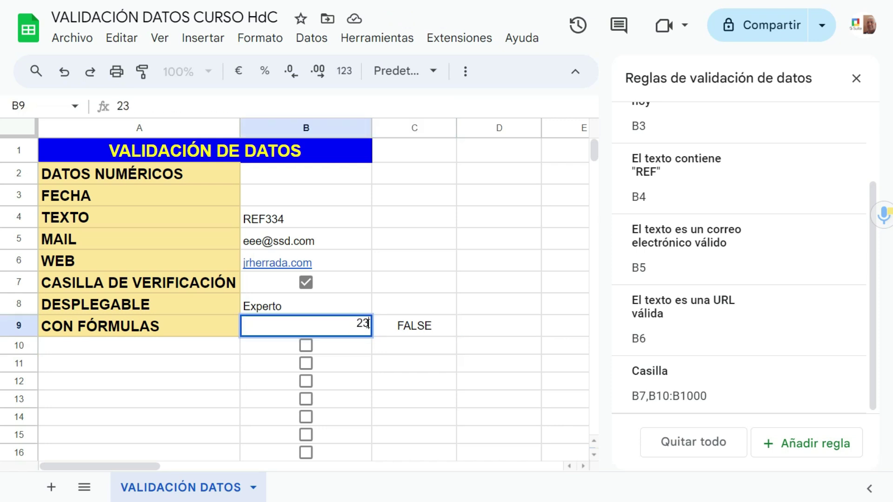
left_click(409, 334)
left_click(361, 333)
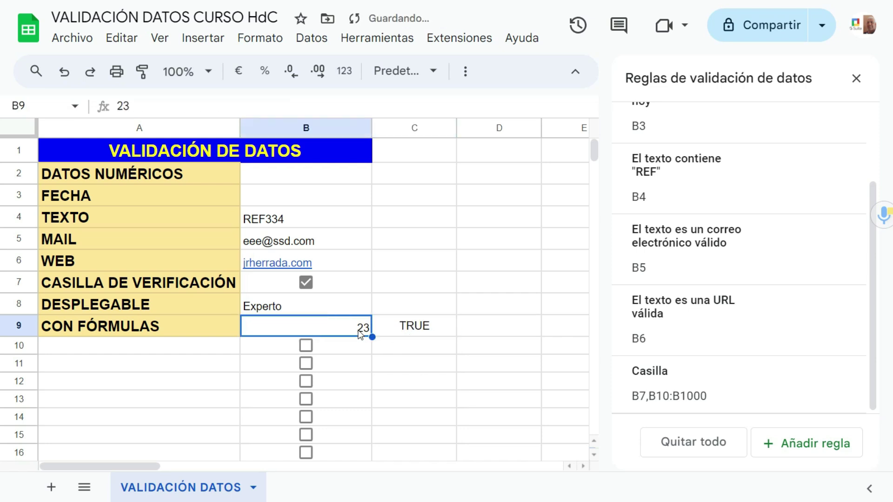
type("-23")
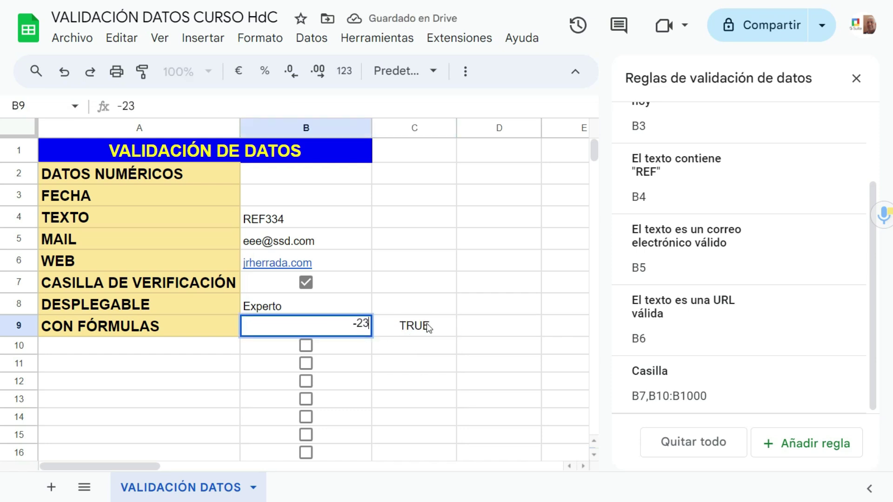
left_click(426, 325)
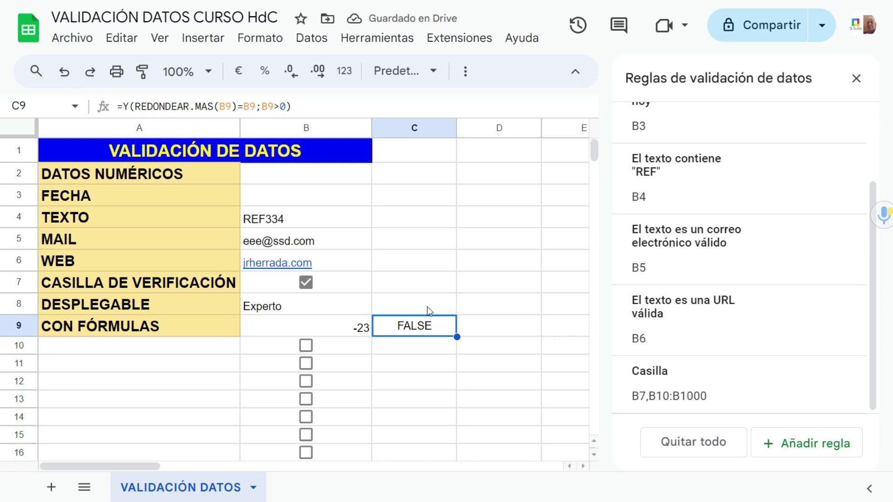
Step: Copy C9's check formula from the formula bar and clear B9
triple_click(200, 106)
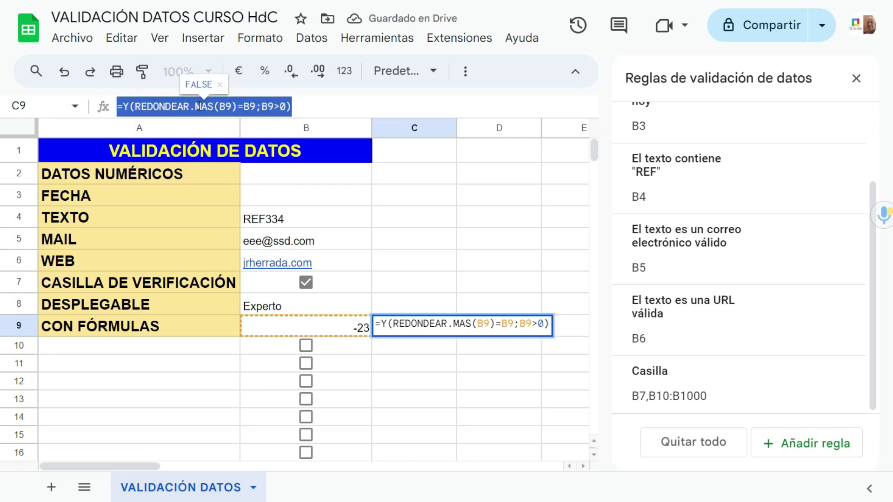
right_click(200, 106)
left_click(231, 163)
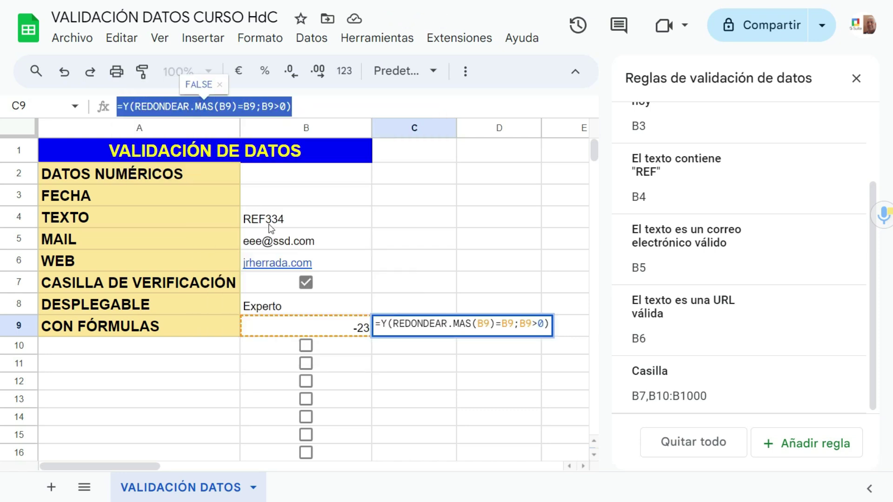
left_click(342, 328)
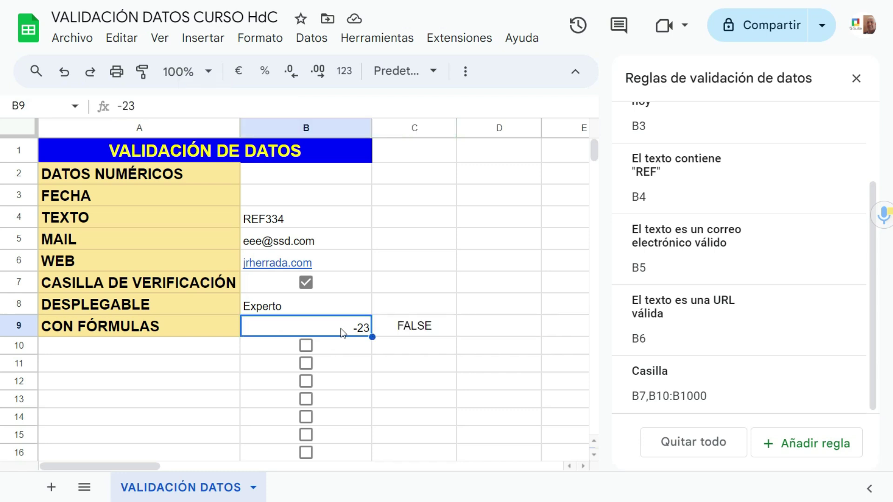
key("Delete")
Step: Add a B9 validation rule with custom formula =Y(REDONDEAR.MAS(B9)=B9;B9>0) pasted in
left_click(798, 453)
left_click(835, 223)
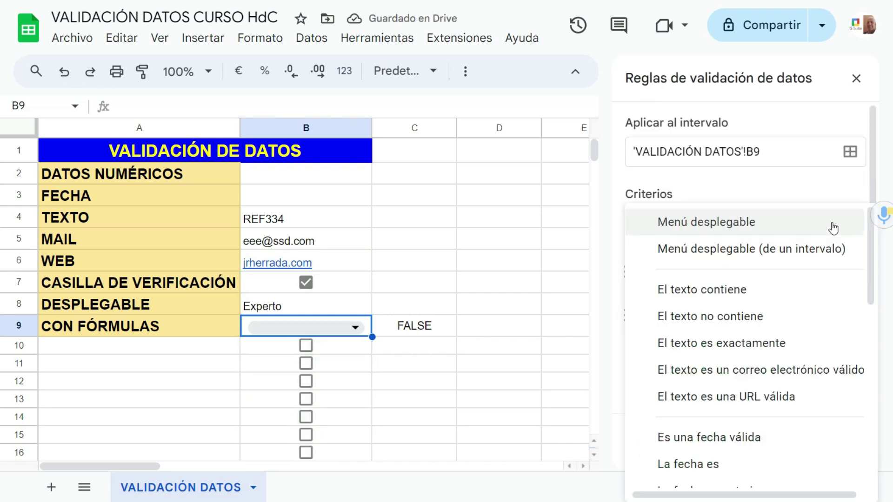
scroll(715, 375, "down", 3)
scroll(715, 375, "down", 6)
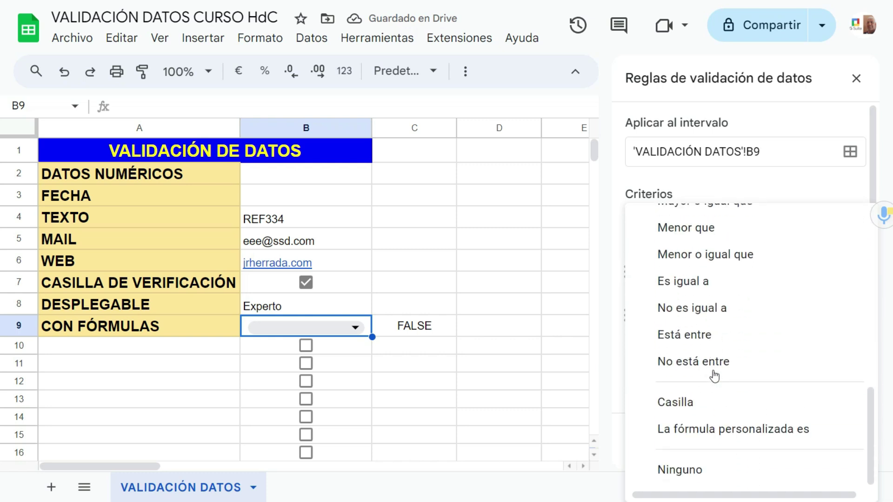
left_click(706, 436)
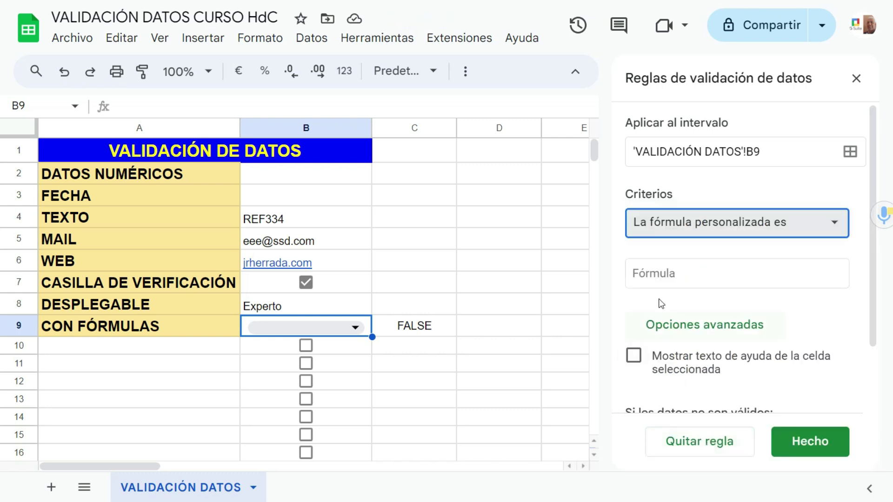
left_click(640, 273)
right_click(641, 273)
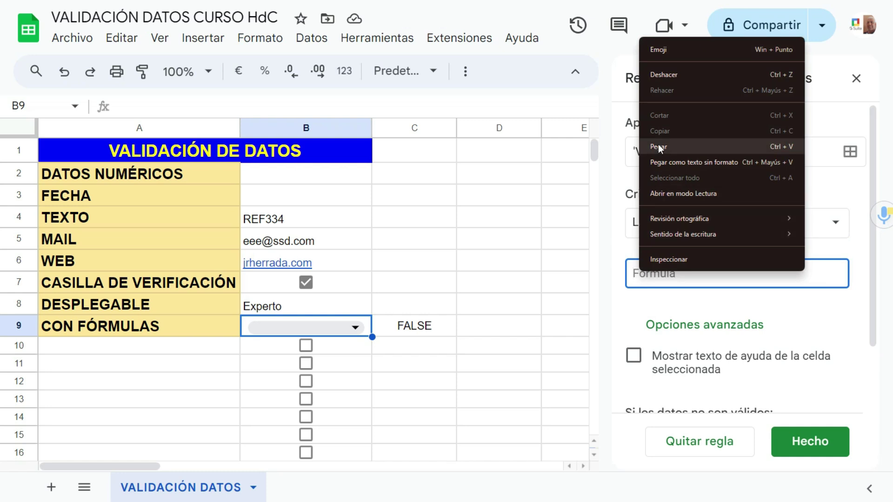
left_click(658, 145)
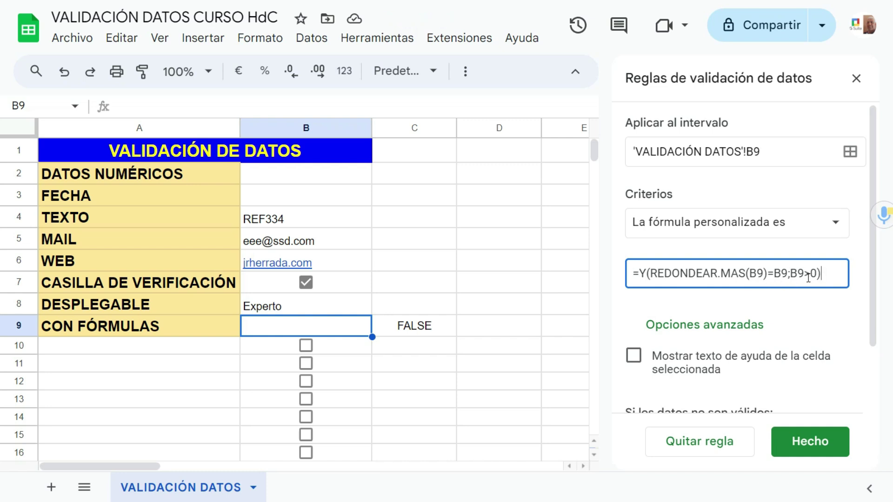
Step: Set the rule to reject invalid entries, leave help text off, and save it
scroll(701, 298, "down", 2)
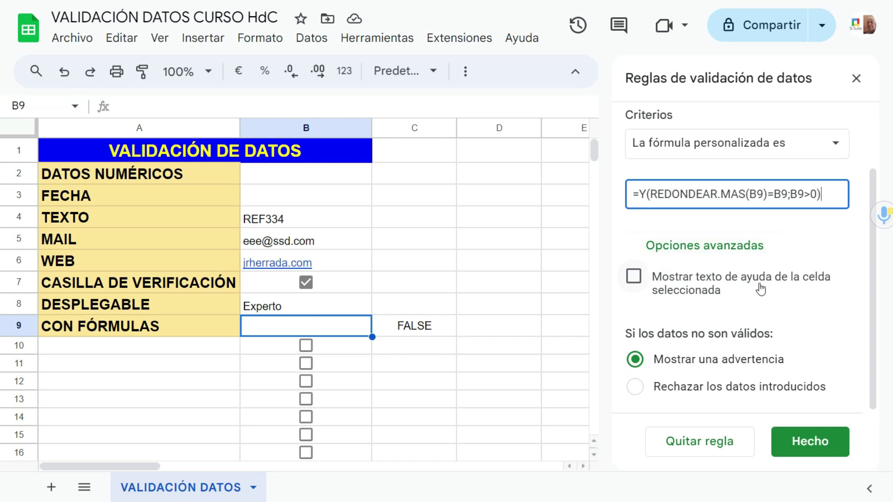
left_click(634, 276)
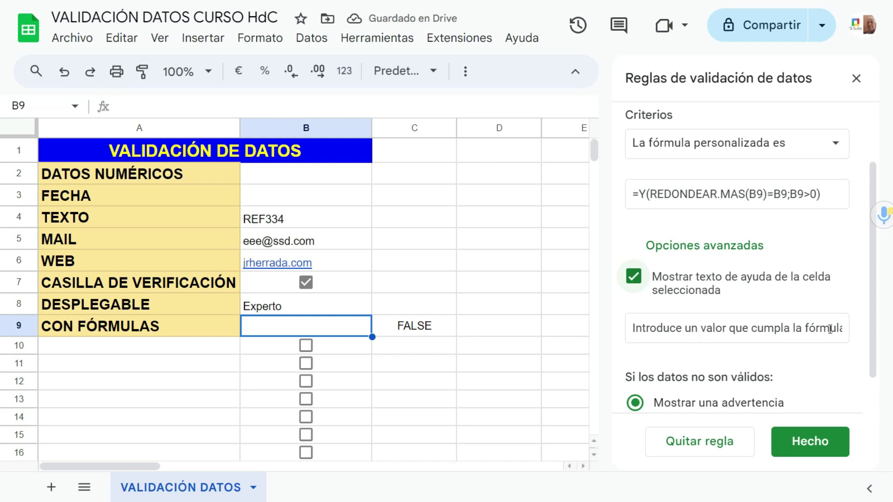
scroll(718, 326, "down", 1)
left_click(635, 387)
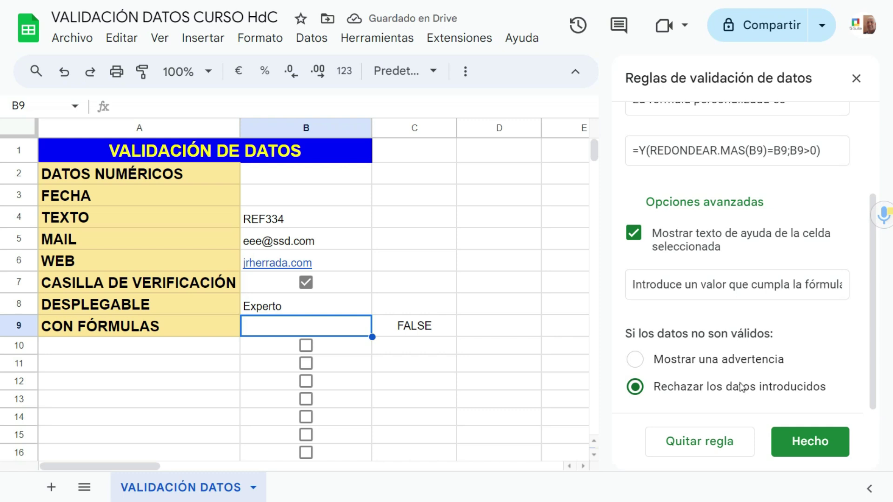
left_click(634, 235)
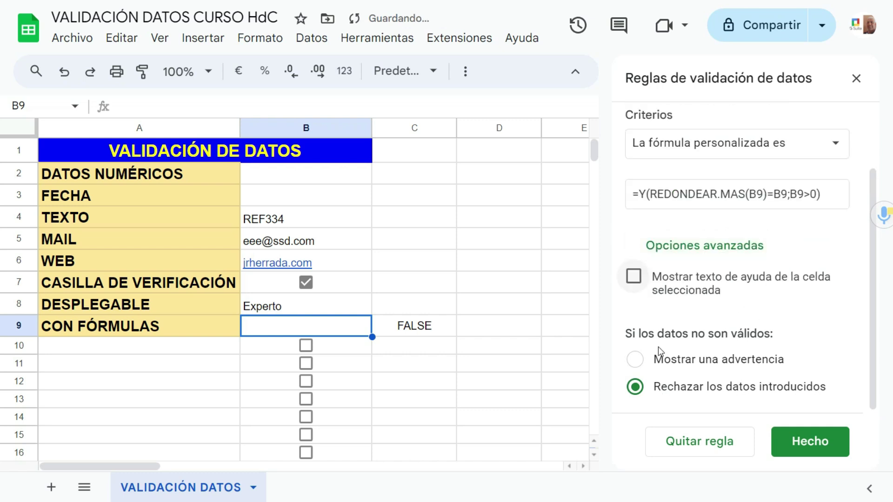
left_click(821, 446)
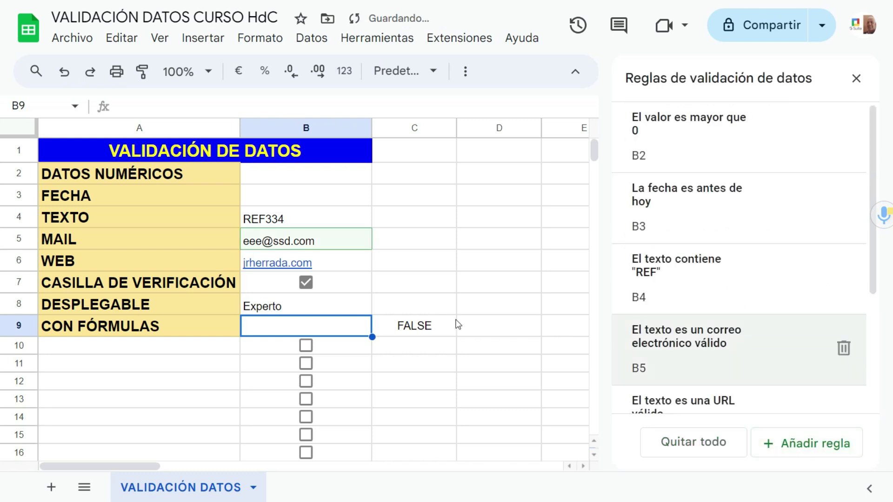
Step: Delete C9's helper formula and confirm B9 rejects 0,2
left_click(423, 328)
key("Delete")
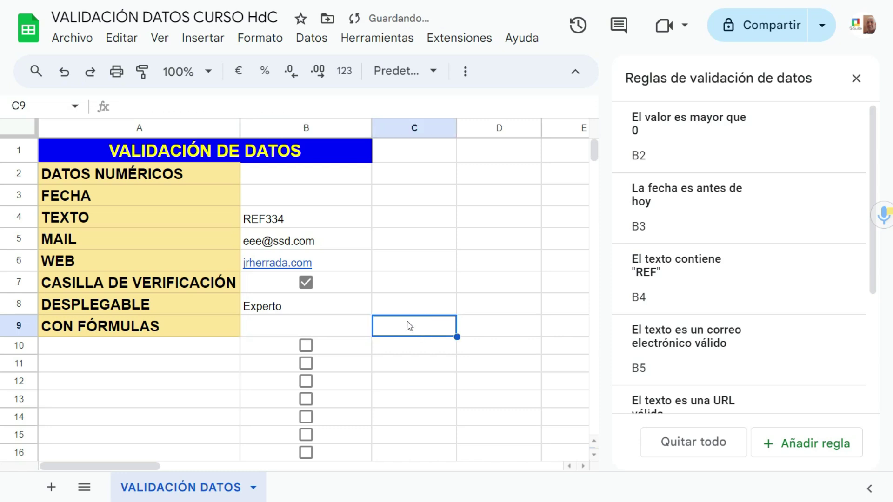
left_click(331, 326)
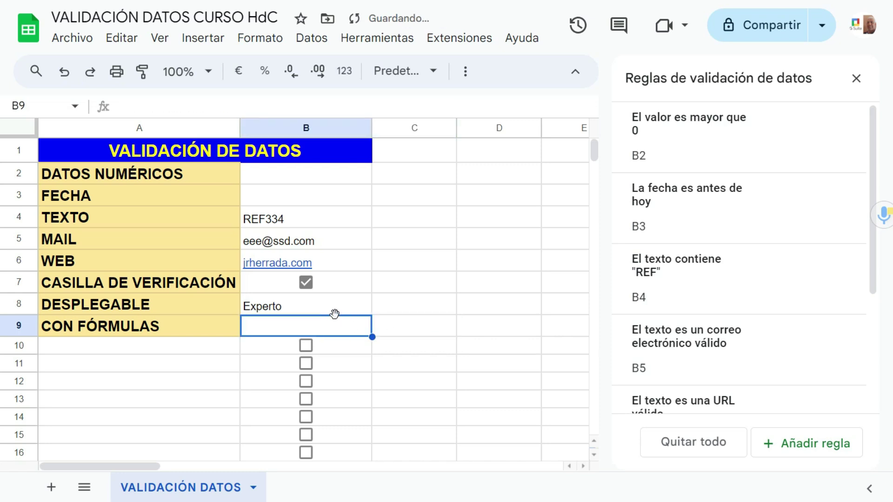
type("0,")
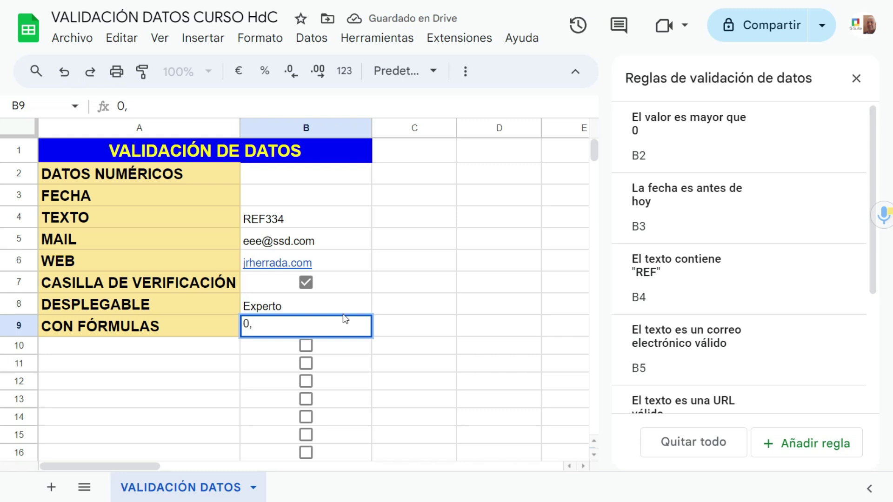
type("2")
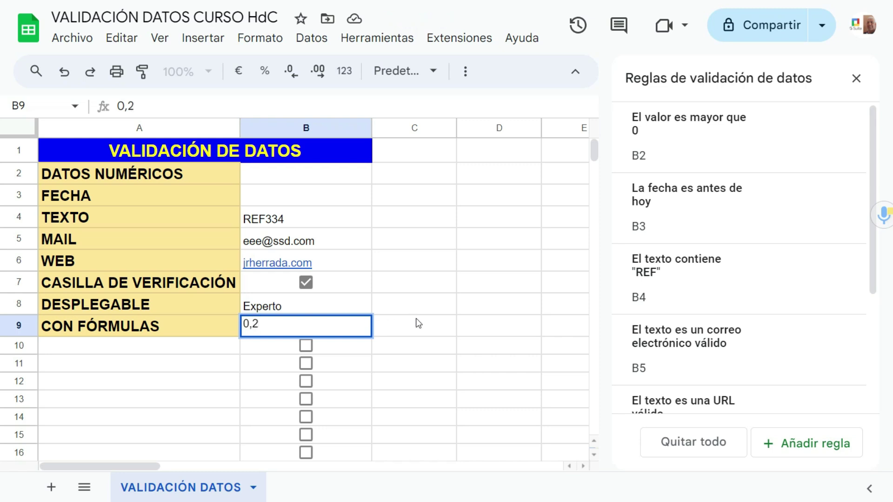
left_click(416, 320)
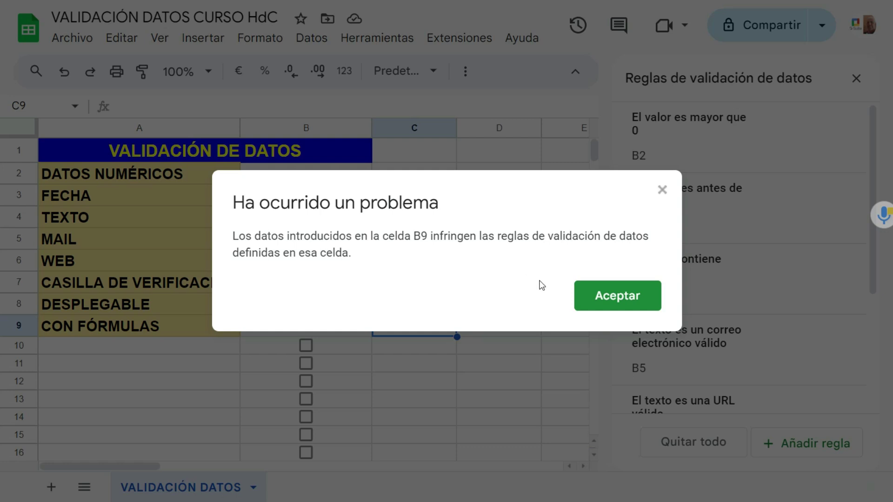
left_click(605, 300)
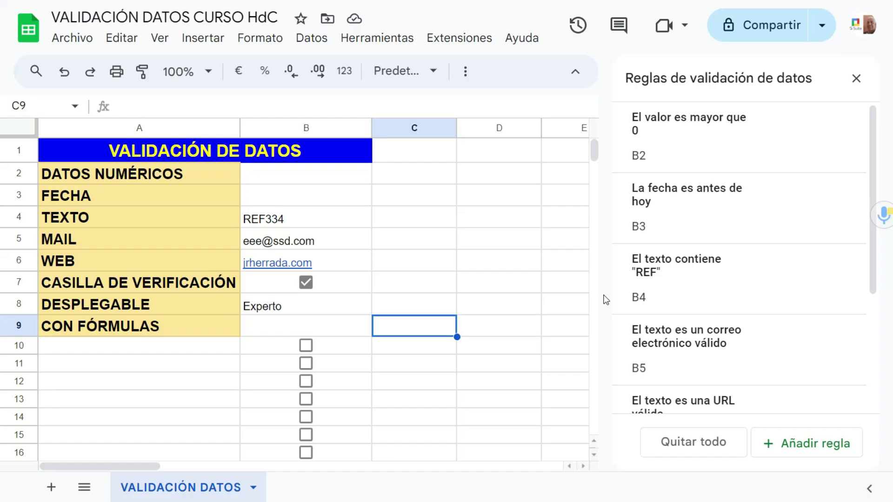
Step: Confirm B9 accepts 2 but rejects -2, leaving 2 in the cell
left_click(320, 330)
type("2")
left_click(473, 350)
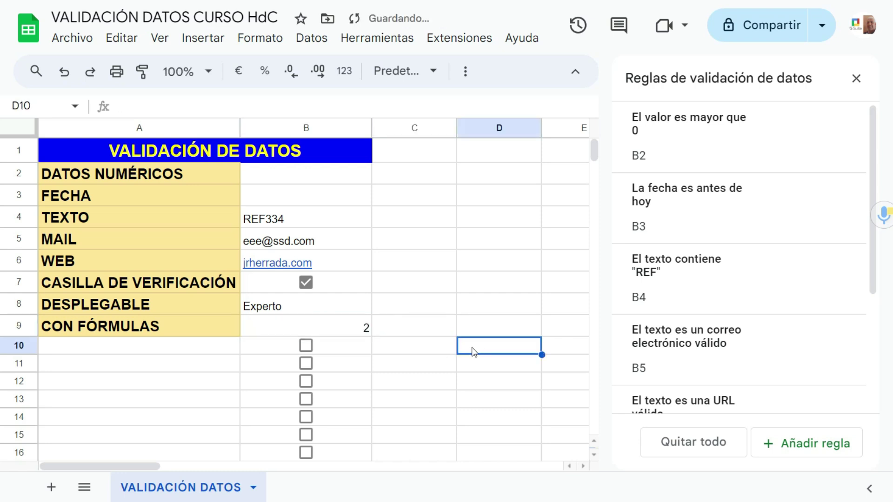
left_click(358, 329)
type("-2")
left_click_drag(438, 346, 484, 257)
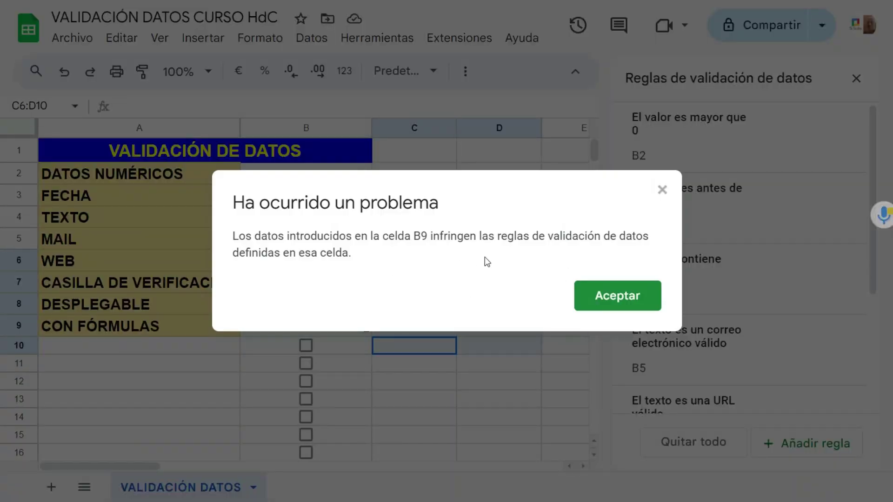
left_click(619, 301)
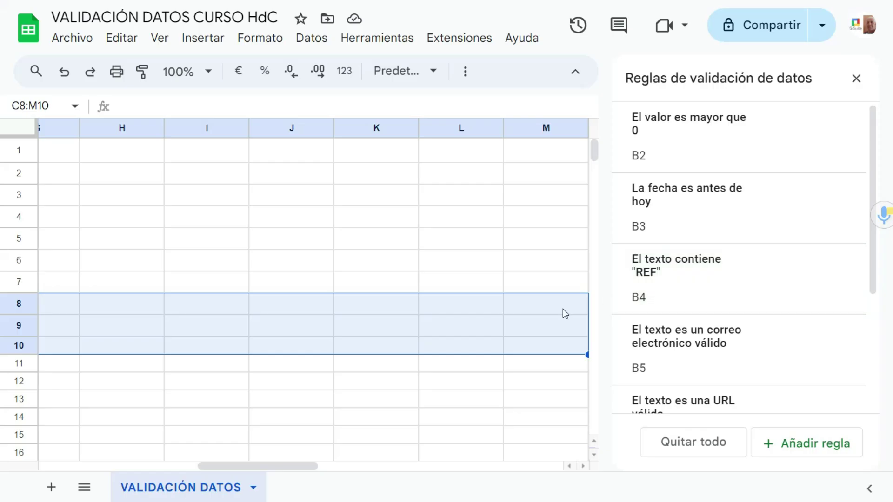
left_click_drag(305, 466, 103, 477)
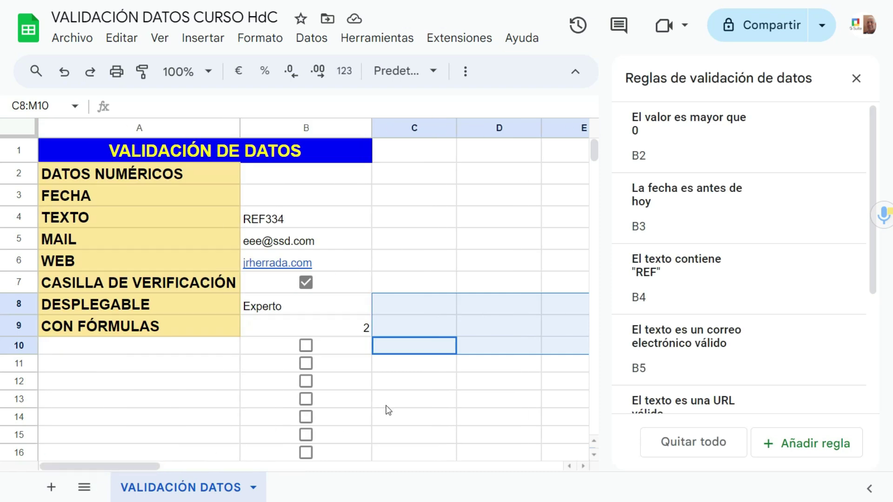